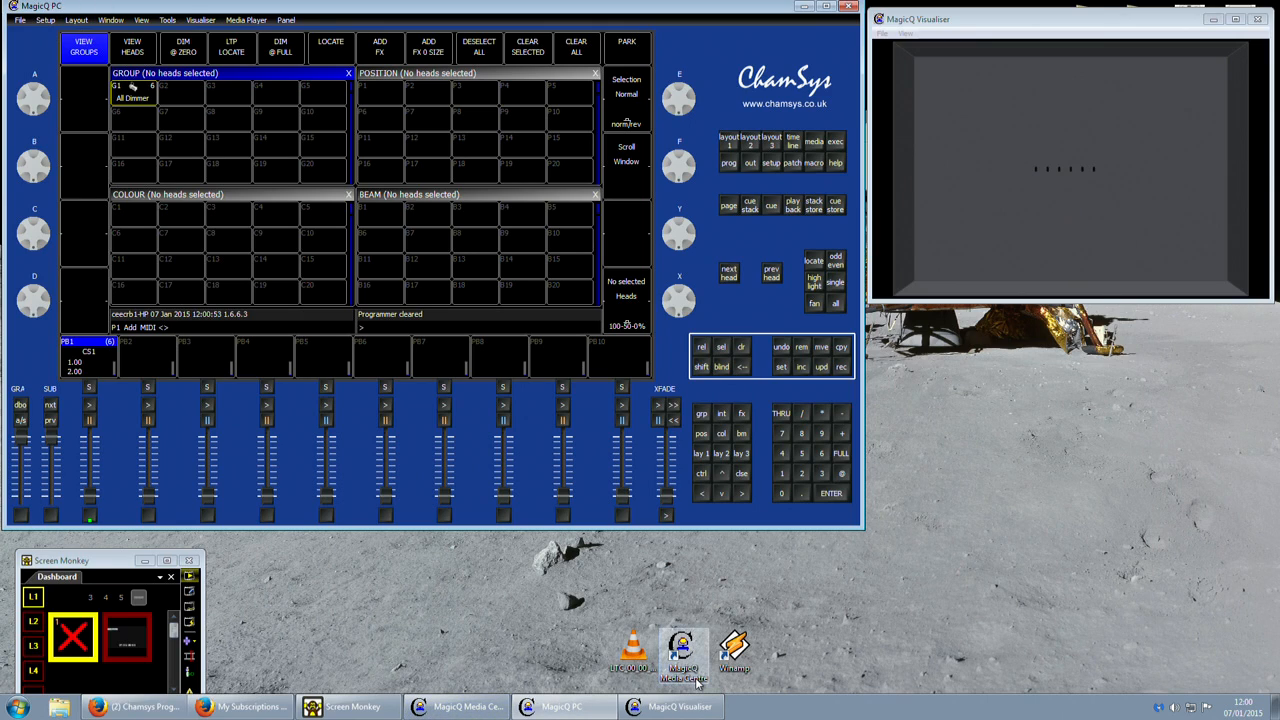
Close the running MagicQ Media Centre while leaving the lighting desk and visualiser running.
{"action": "right_click", "coordinate": [462, 706]}
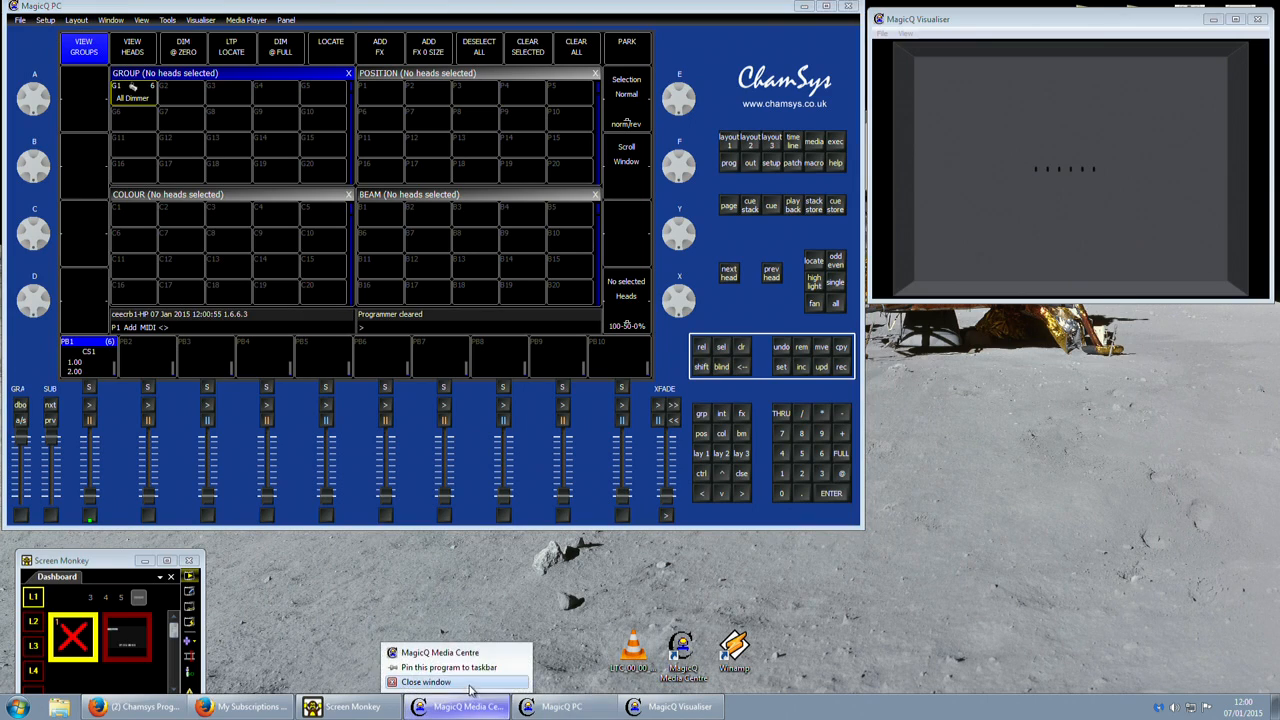
{"action": "left_click", "coordinate": [470, 683]}
{"action": "right_click", "coordinate": [455, 706]}
{"action": "left_click", "coordinate": [440, 683]}
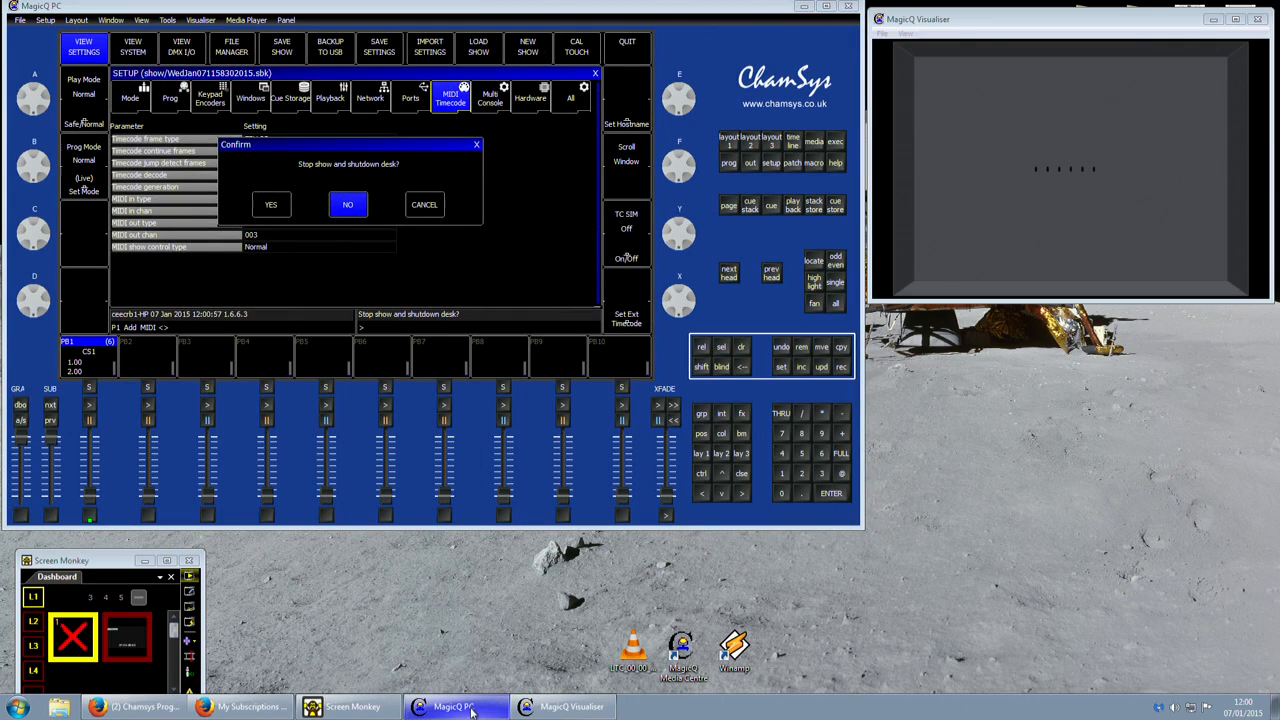
{"action": "left_click", "coordinate": [426, 205]}
{"action": "left_click", "coordinate": [537, 710]}
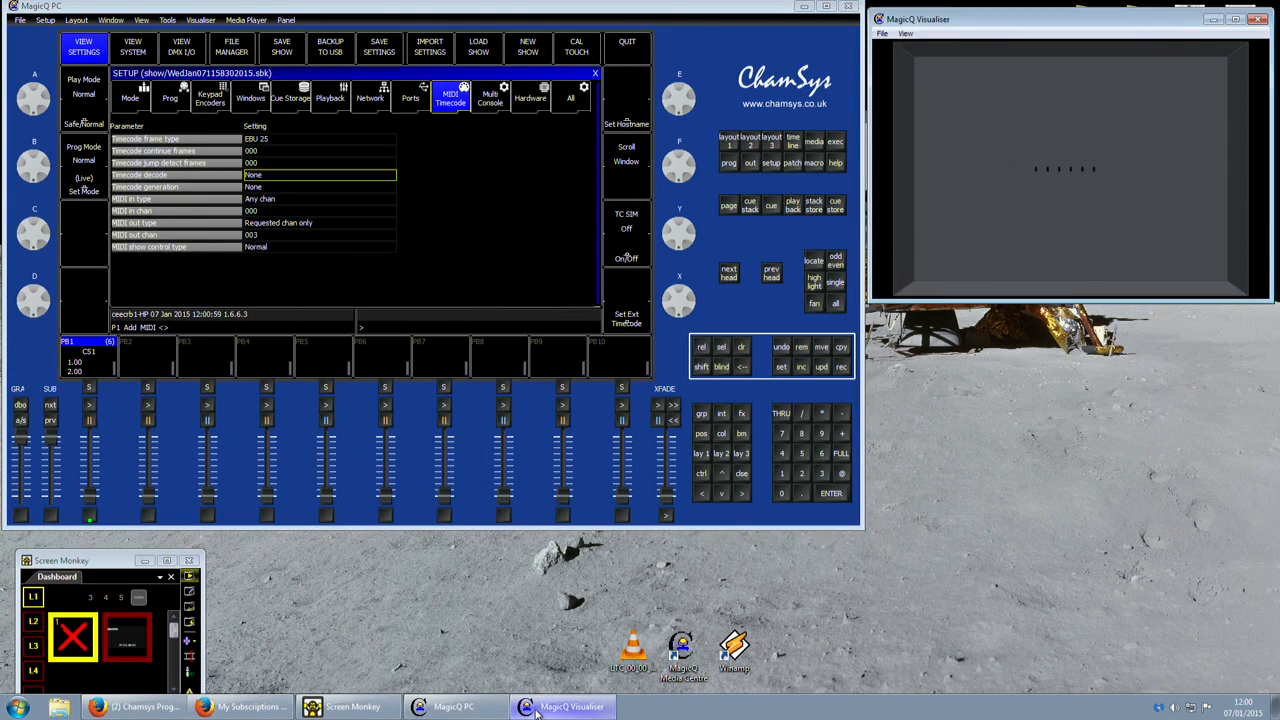
{"action": "right_click", "coordinate": [537, 710]}
{"action": "left_click", "coordinate": [484, 592]}
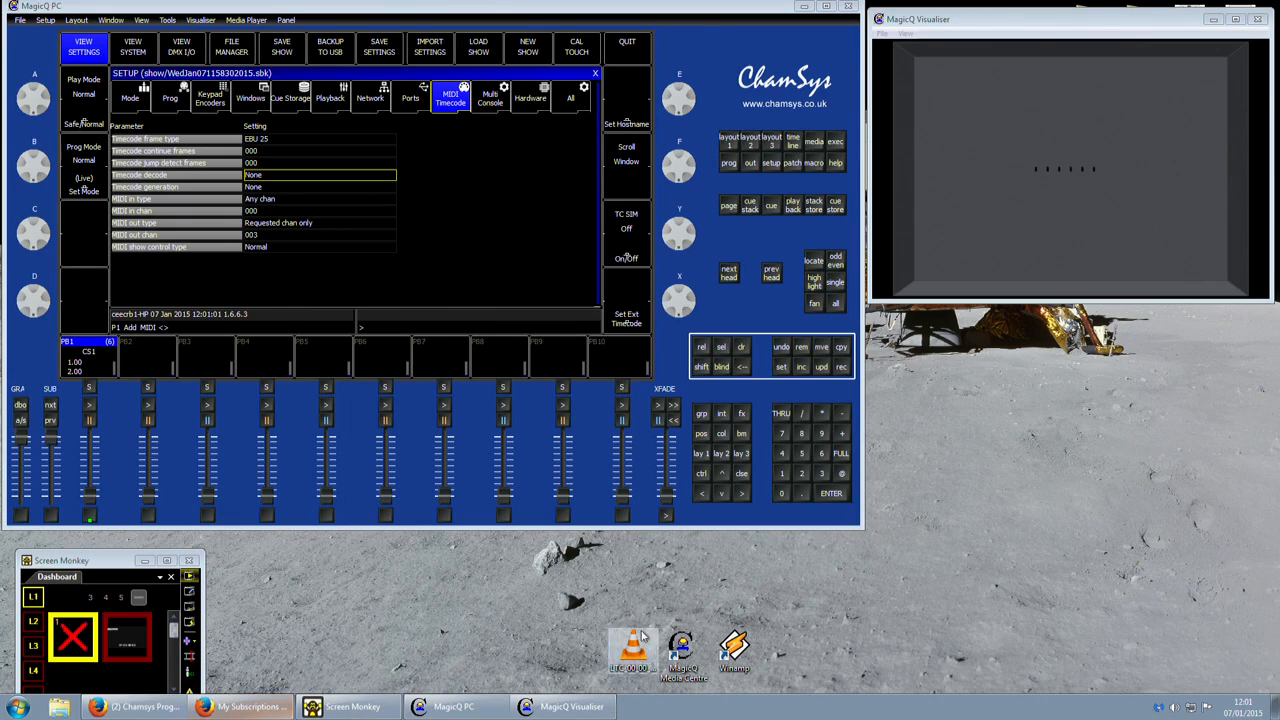
{"action": "double_click", "coordinate": [734, 648]}
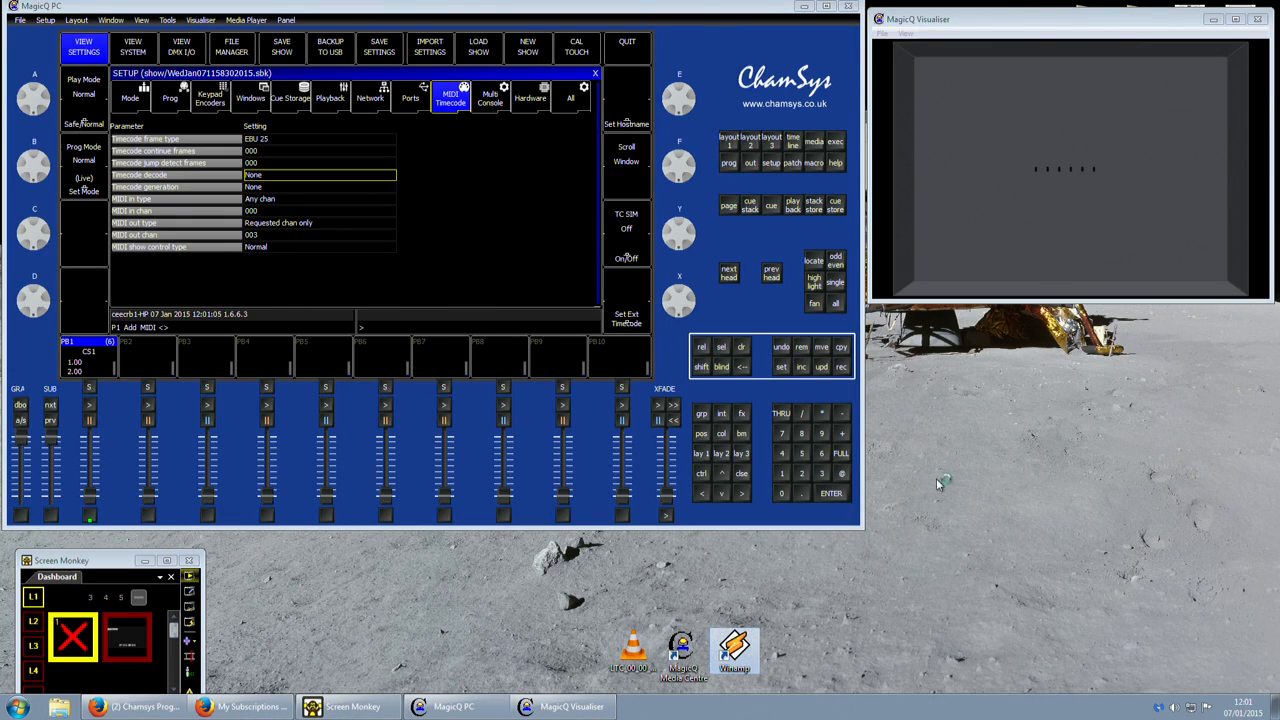
{"action": "left_click", "coordinate": [1097, 517]}
{"action": "left_click", "coordinate": [1112, 486]}
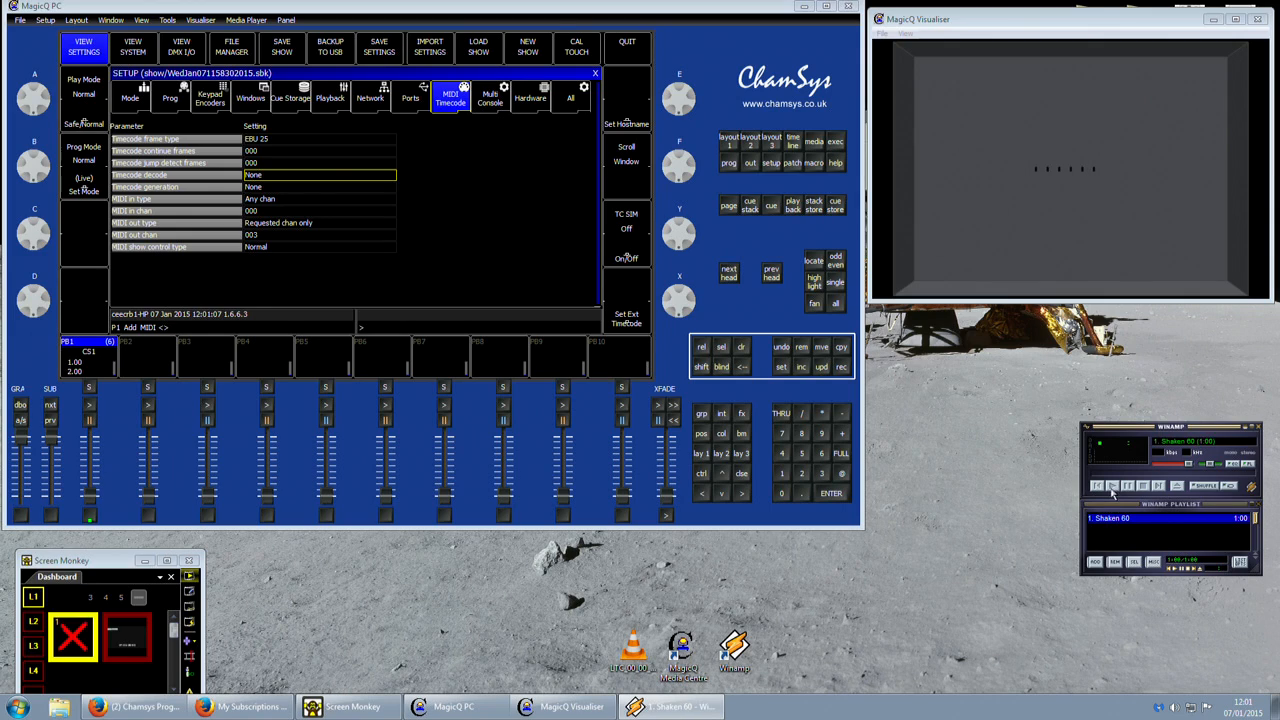
{"action": "left_click", "coordinate": [1122, 473]}
{"action": "left_click", "coordinate": [1168, 473]}
{"action": "left_click", "coordinate": [1256, 428]}
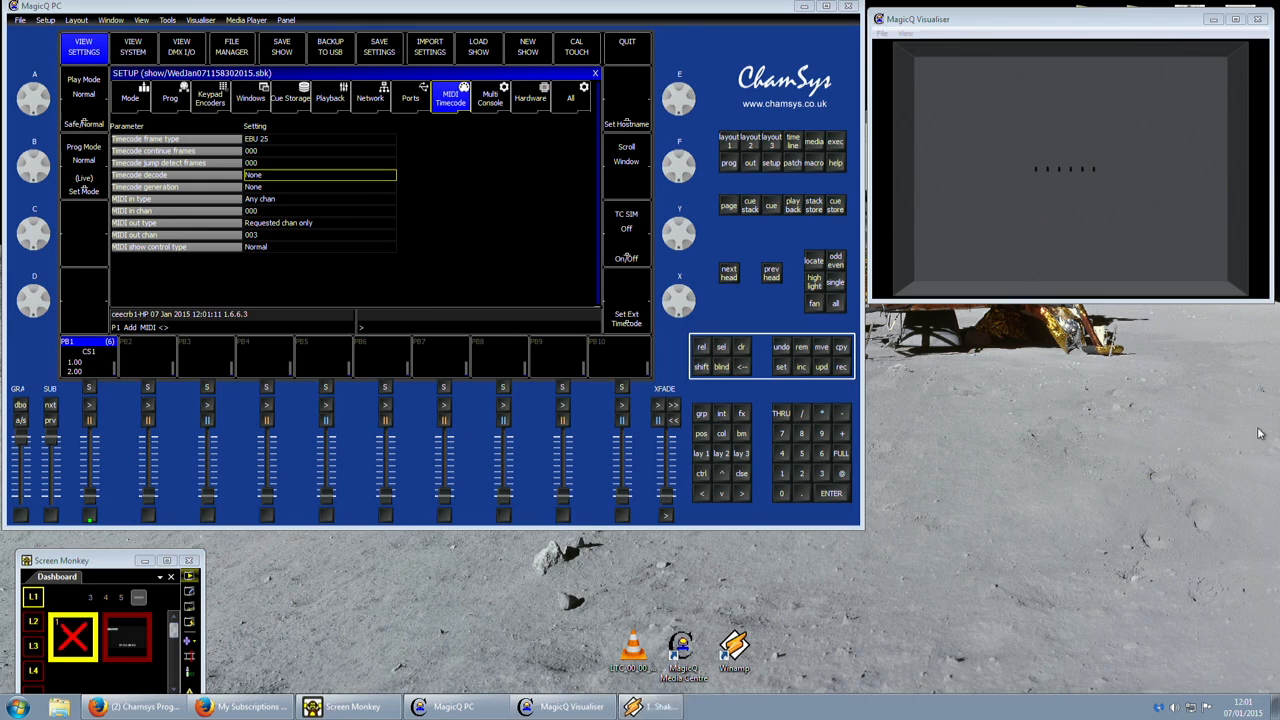
Launch Winamp and the MagicQ Media Centre, and arrange both windows beside the lighting desk.
{"action": "double_click", "coordinate": [734, 648]}
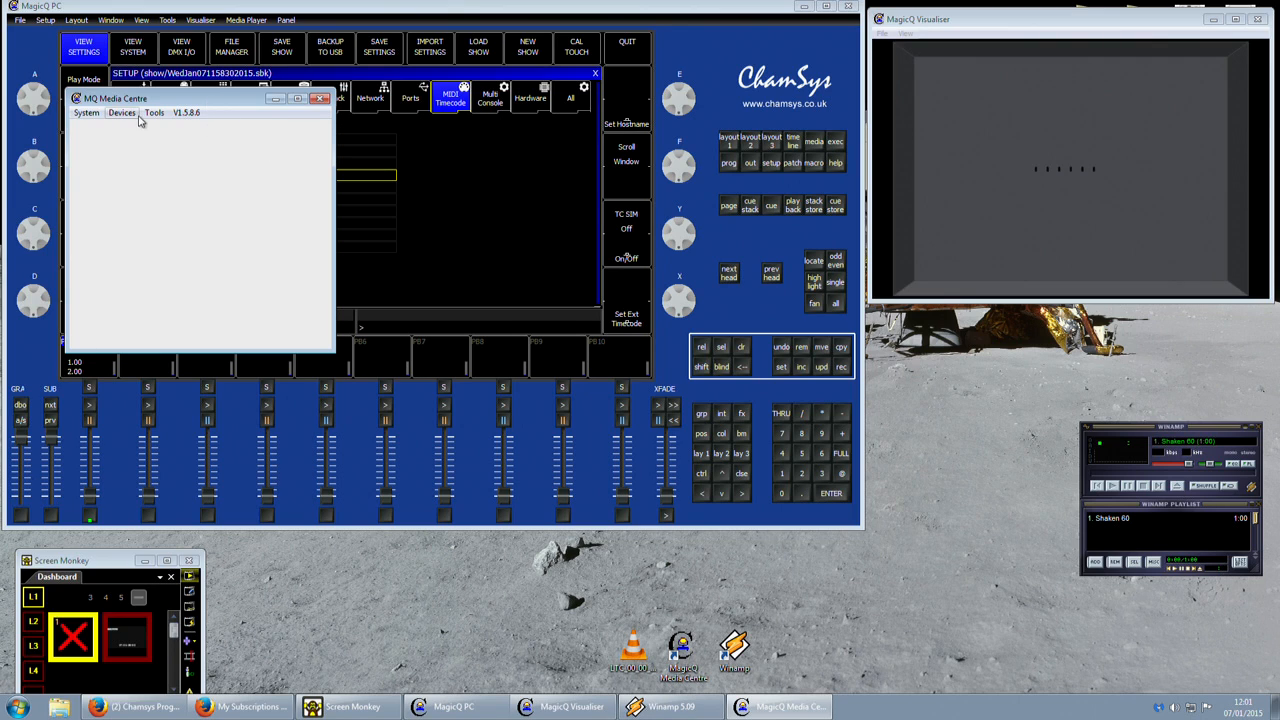
{"action": "left_click_drag", "start_coordinate": [152, 100], "coordinate": [1002, 374]}
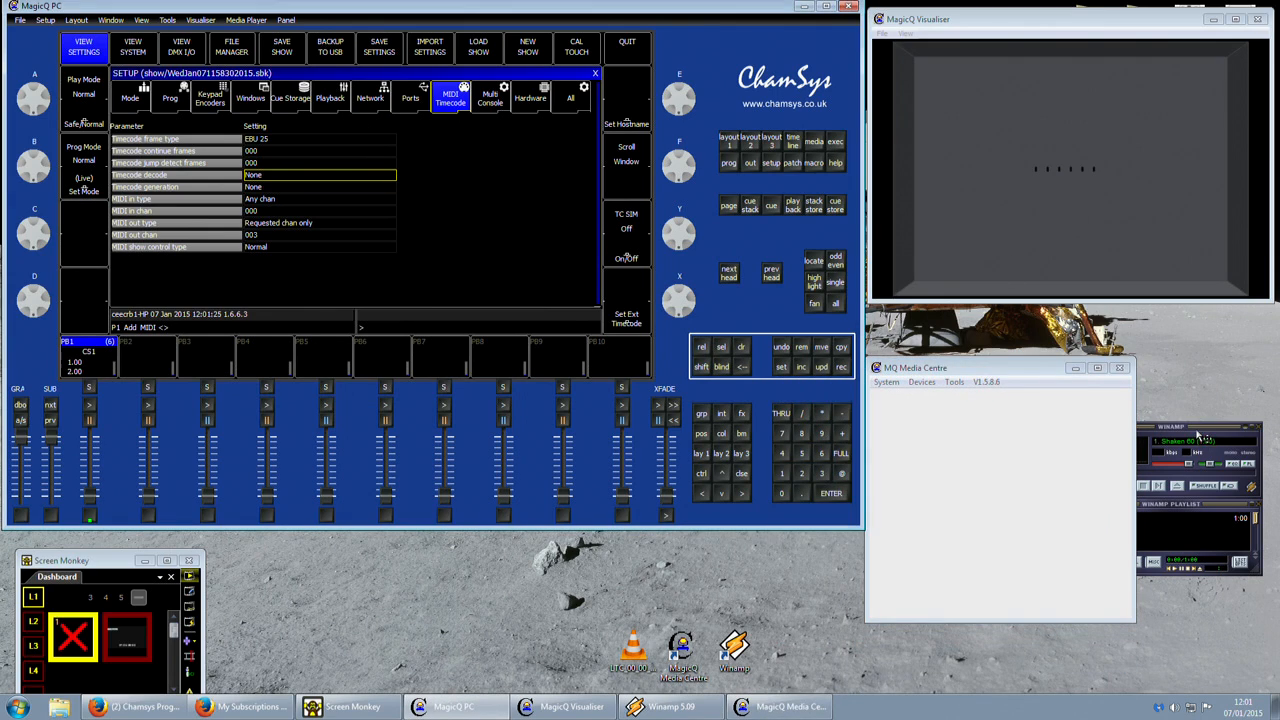
{"action": "left_click_drag", "start_coordinate": [1201, 430], "coordinate": [1210, 548]}
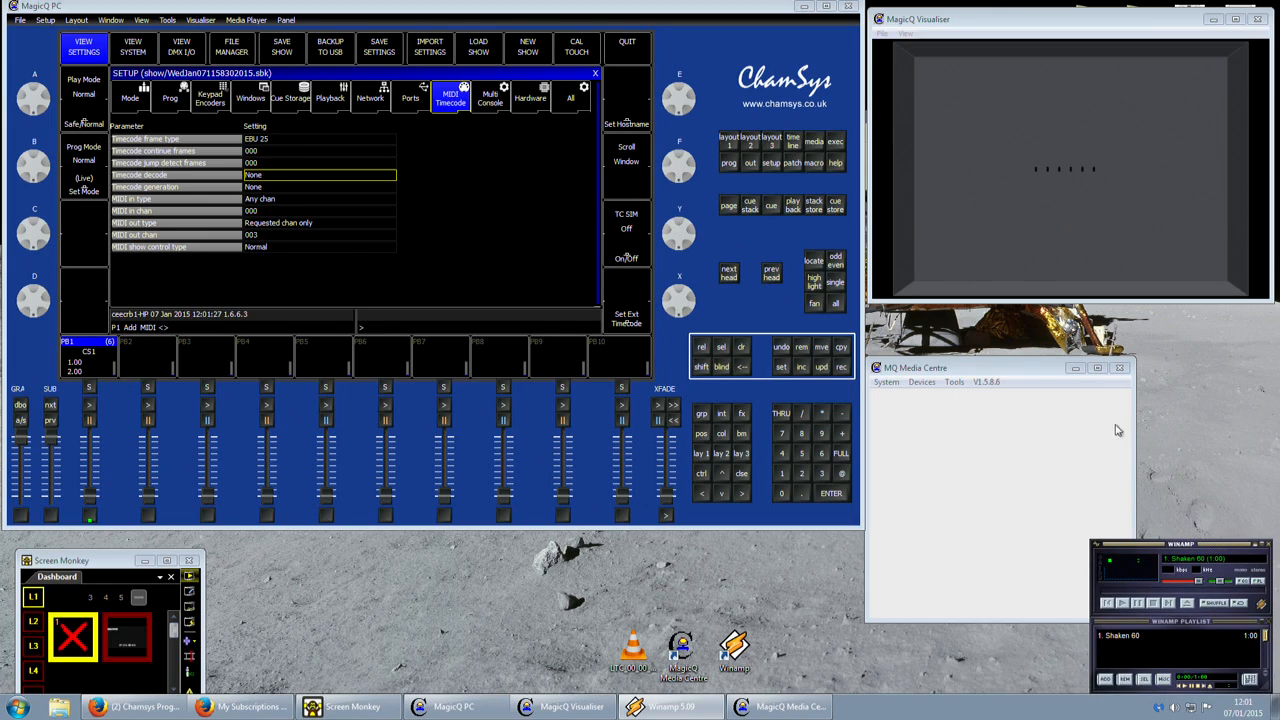
{"action": "left_click_drag", "start_coordinate": [1056, 373], "coordinate": [1051, 323]}
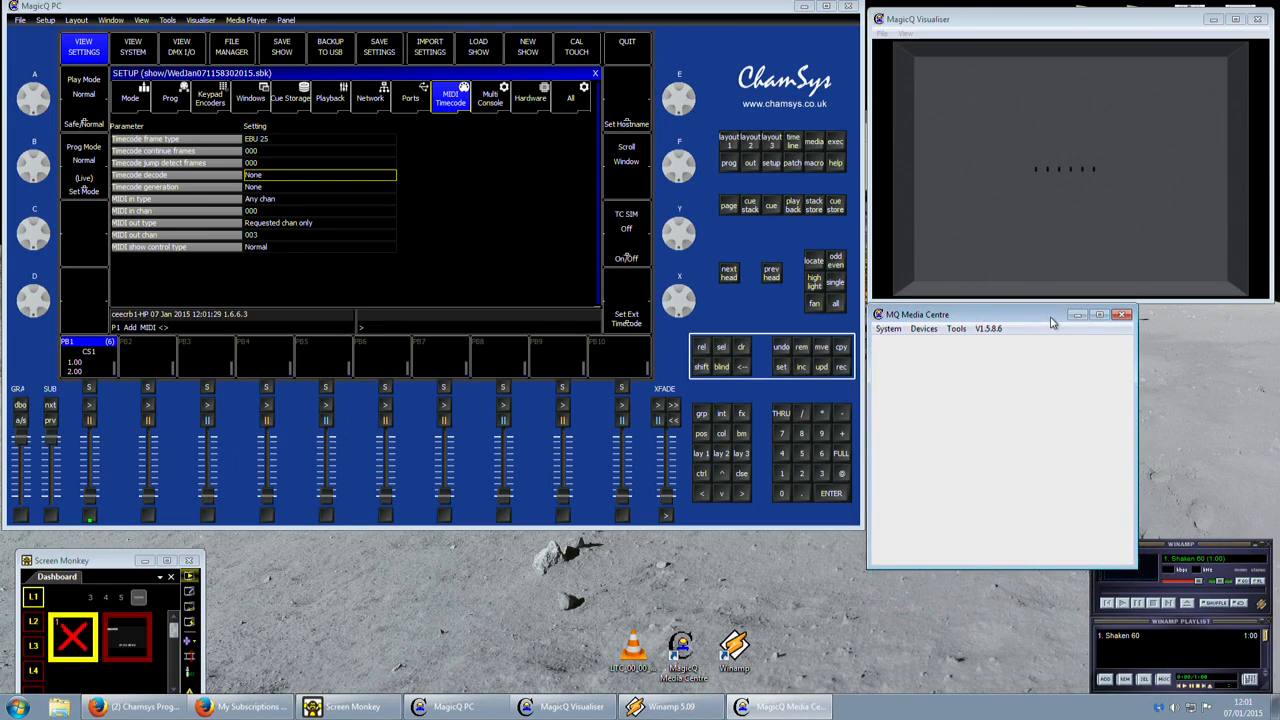
{"action": "left_click", "coordinate": [1205, 553]}
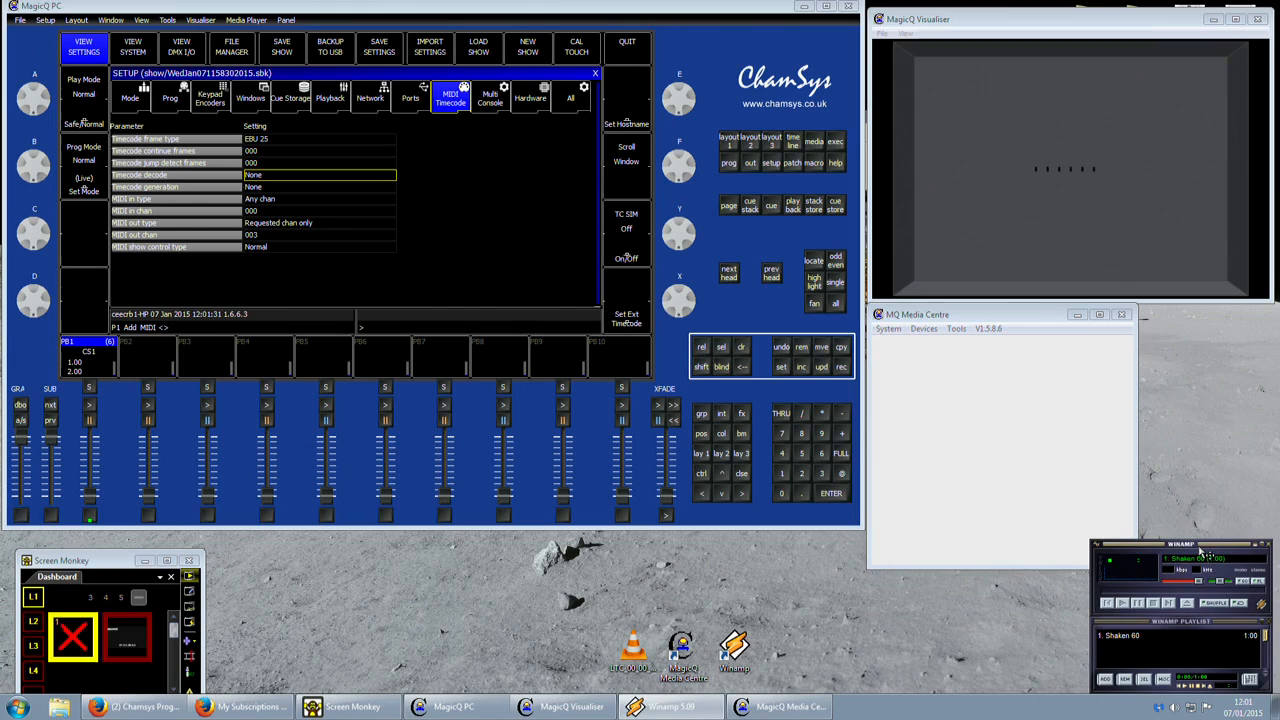
Open the Media Centre's Winamp Control window and move it into the visible part of the screen.
{"action": "left_click", "coordinate": [930, 336]}
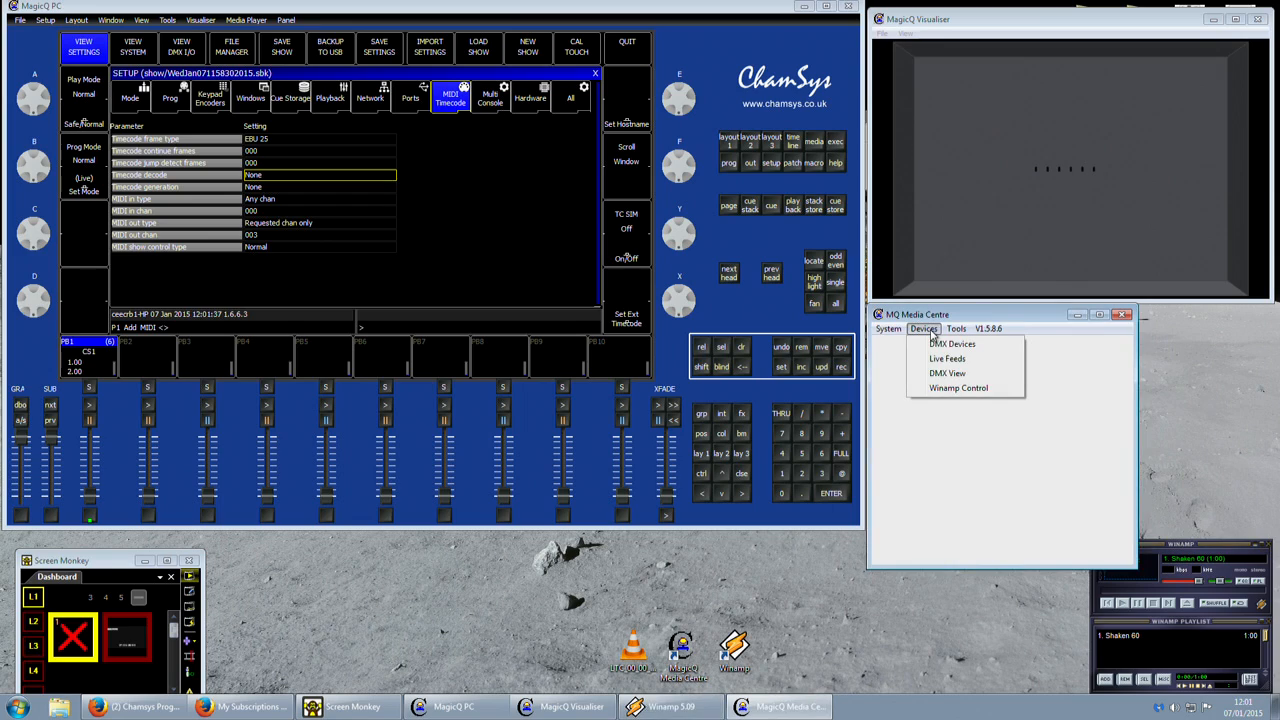
{"action": "left_click", "coordinate": [943, 388]}
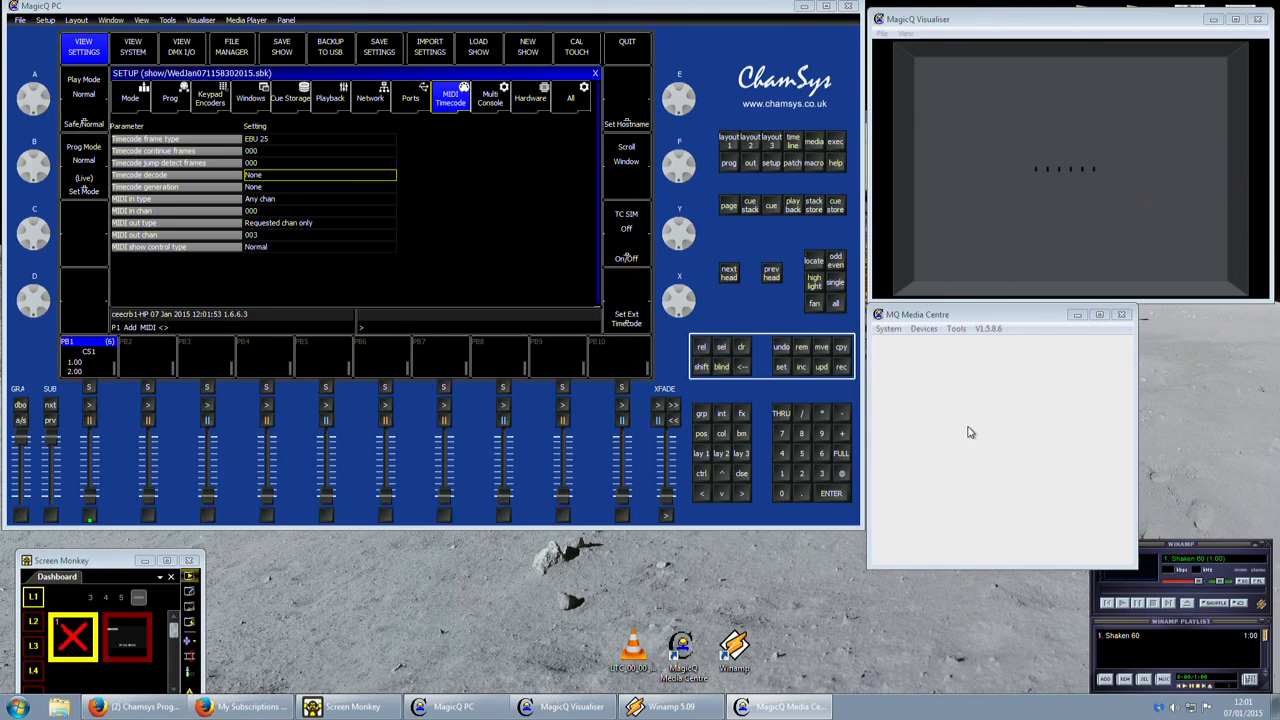
{"action": "left_click", "coordinate": [923, 328]}
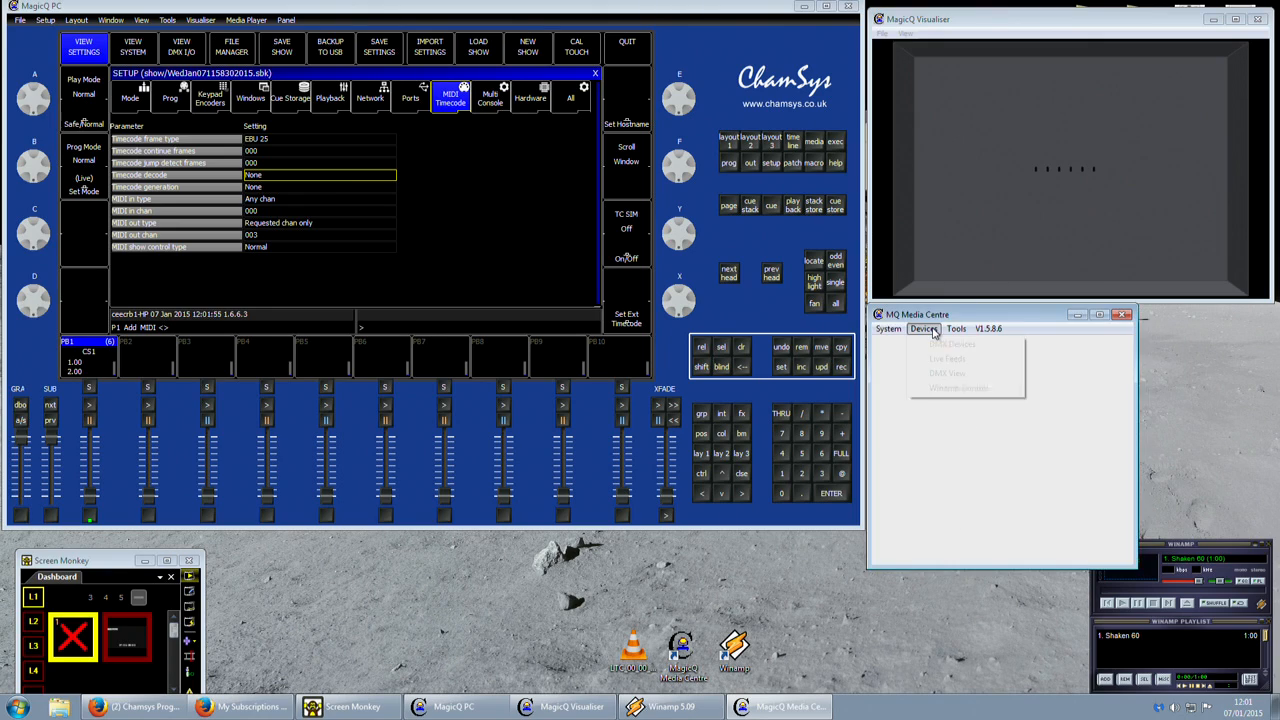
{"action": "left_click", "coordinate": [947, 389]}
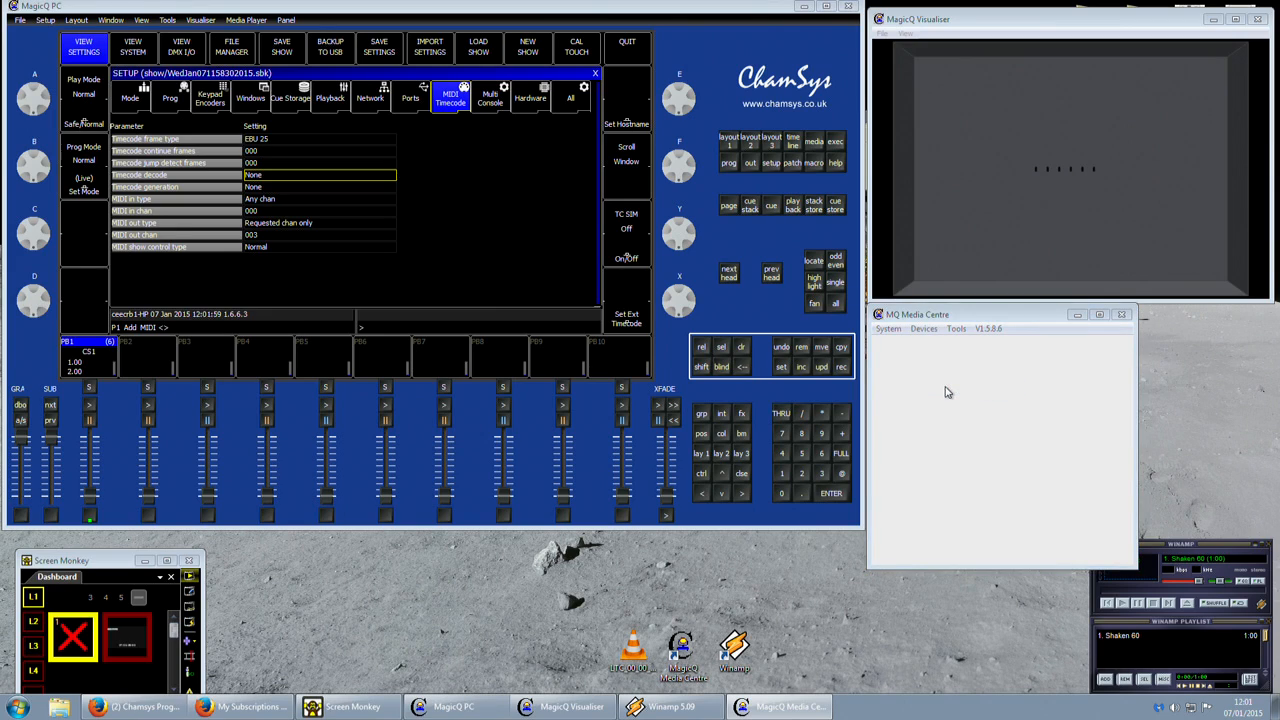
{"action": "key", "text": "alt+space"}
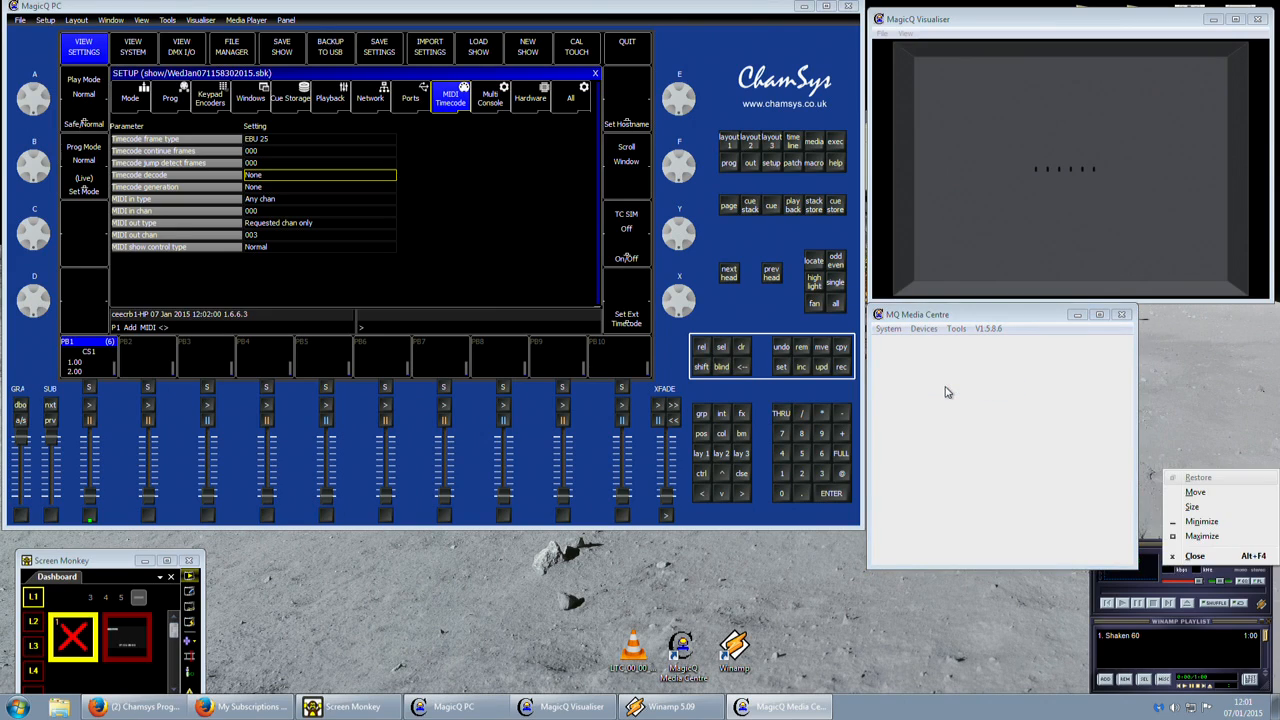
{"action": "left_click", "coordinate": [1196, 496]}
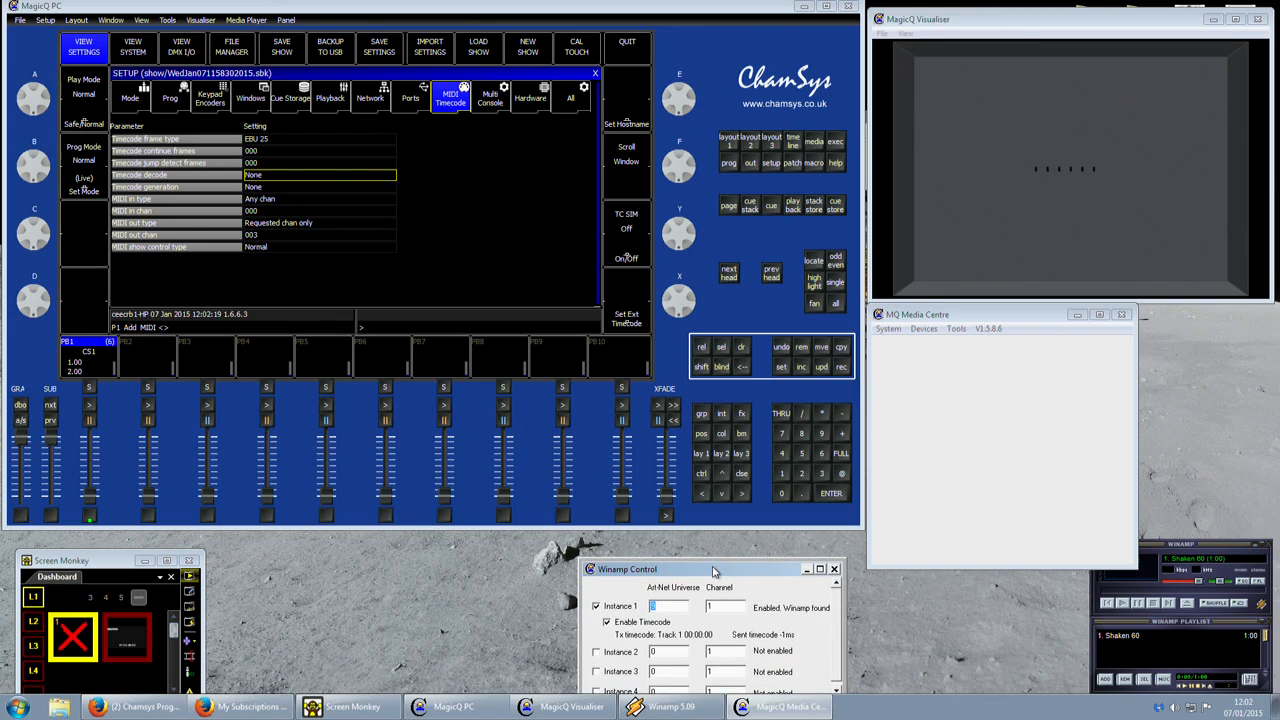
{"action": "left_click_drag", "start_coordinate": [714, 573], "coordinate": [724, 545]}
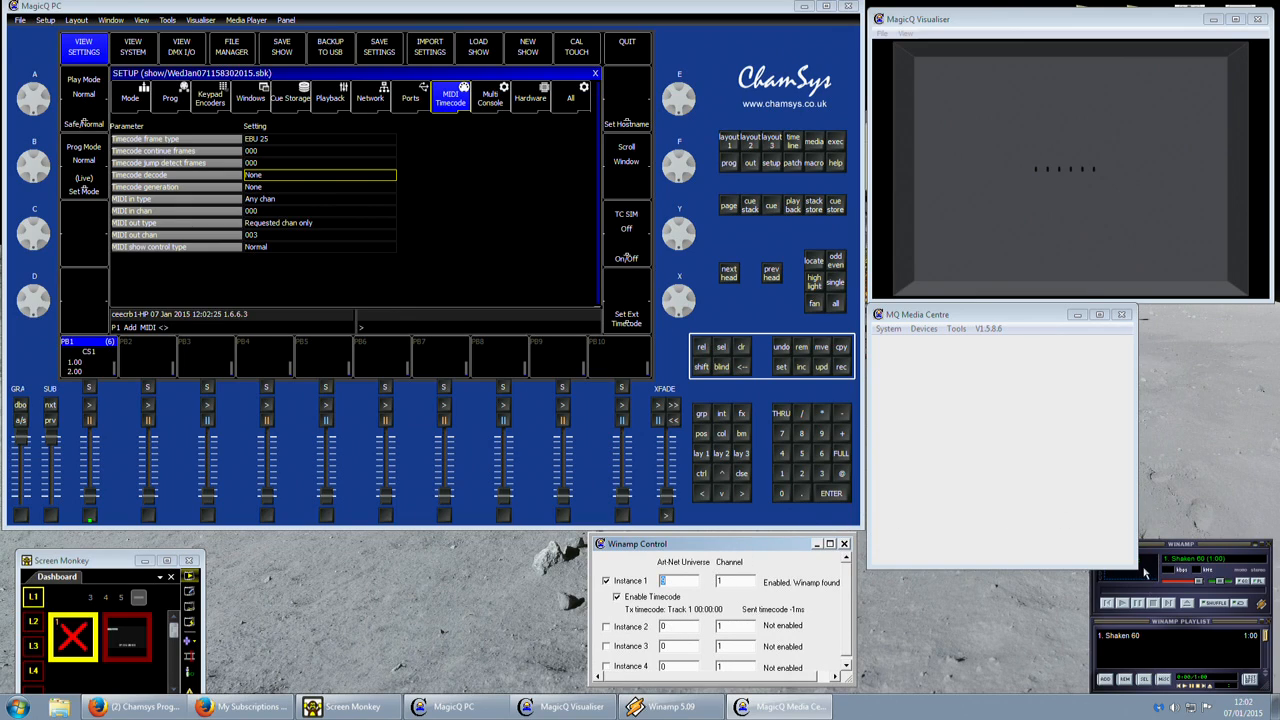
Set Winamp Control Instance 1 to Art-Net universe 9, channel 1 with timecode enabled, and place its window beside Winamp.
{"action": "left_click_drag", "start_coordinate": [1138, 568], "coordinate": [1119, 503]}
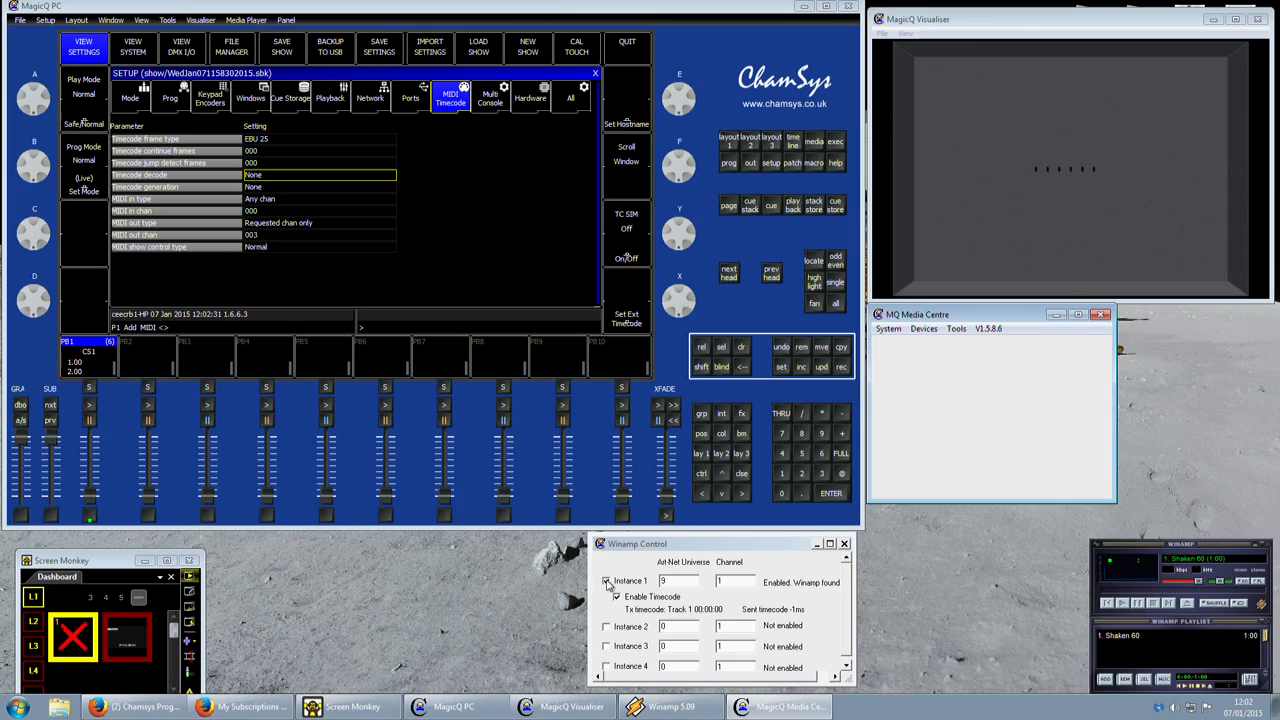
{"action": "left_click_drag", "start_coordinate": [682, 581], "coordinate": [642, 581]}
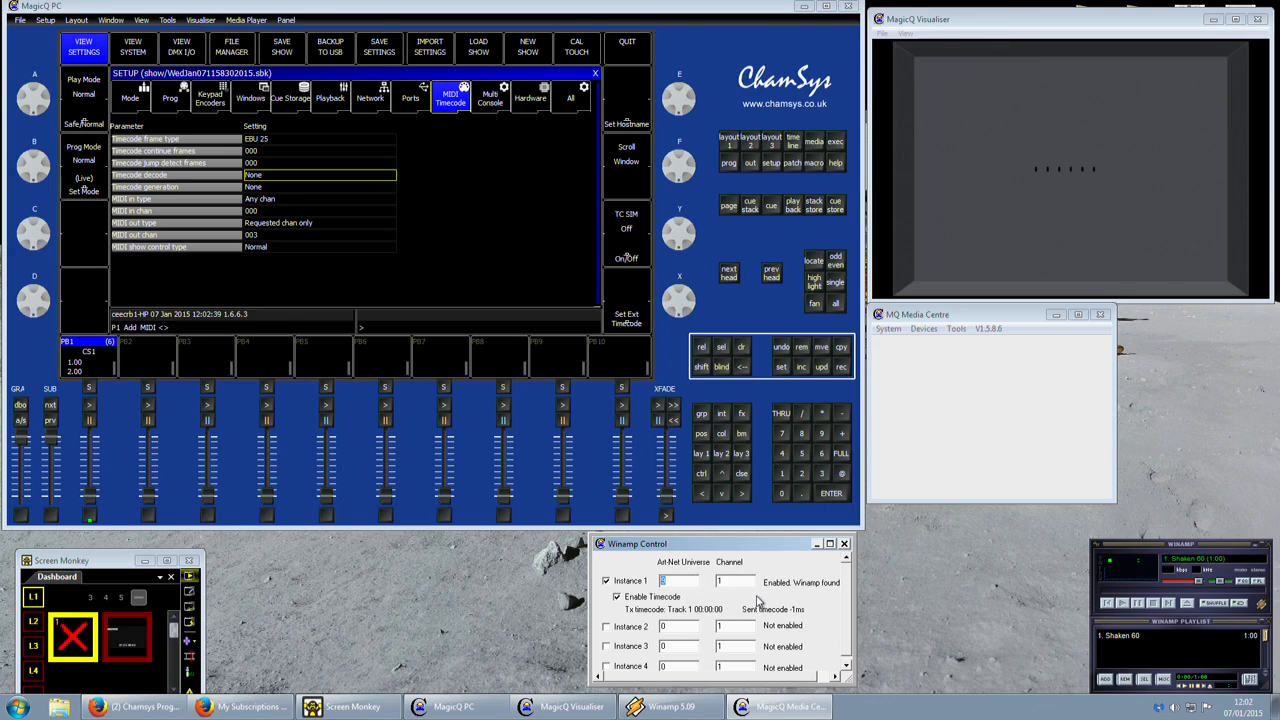
{"action": "type", "text": "9"}
{"action": "key", "text": "Tab"}
{"action": "left_click", "coordinate": [619, 598]}
{"action": "left_click_drag", "start_coordinate": [673, 546], "coordinate": [905, 551]}
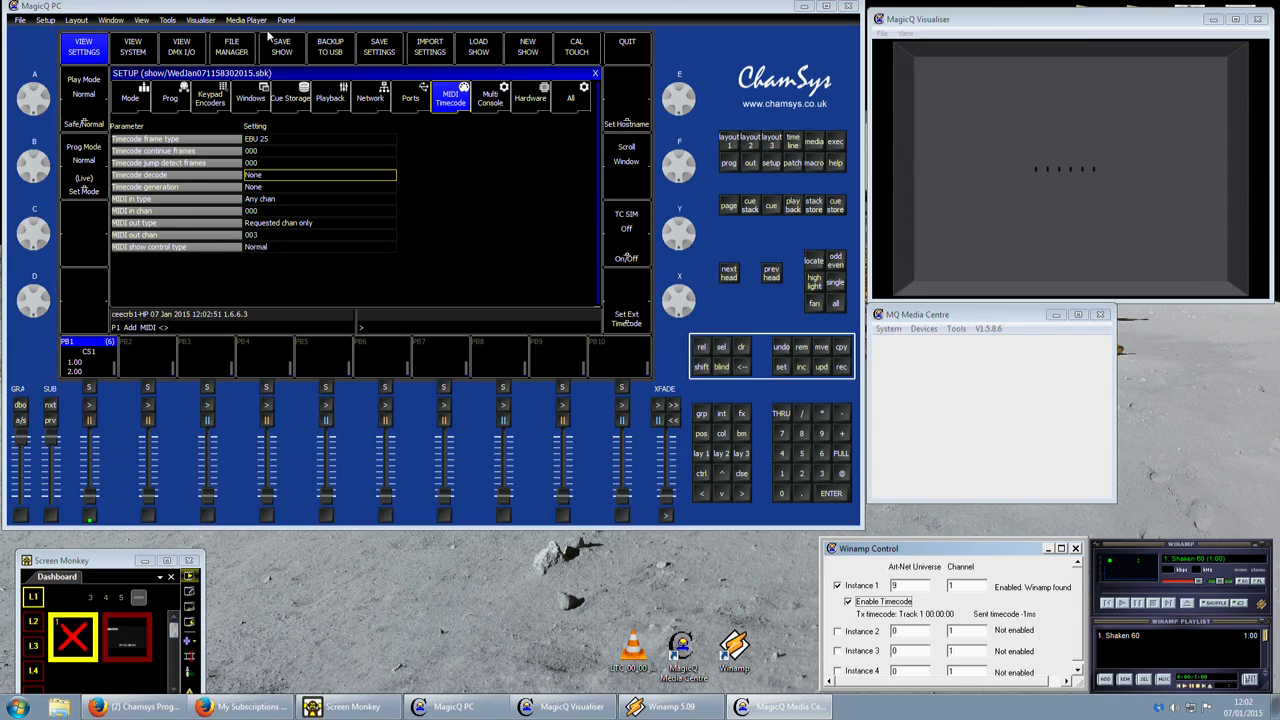
Choose the Winamp head from the Winamp manufacturer folder for patching in MagicQ.
{"action": "left_click", "coordinate": [799, 165]}
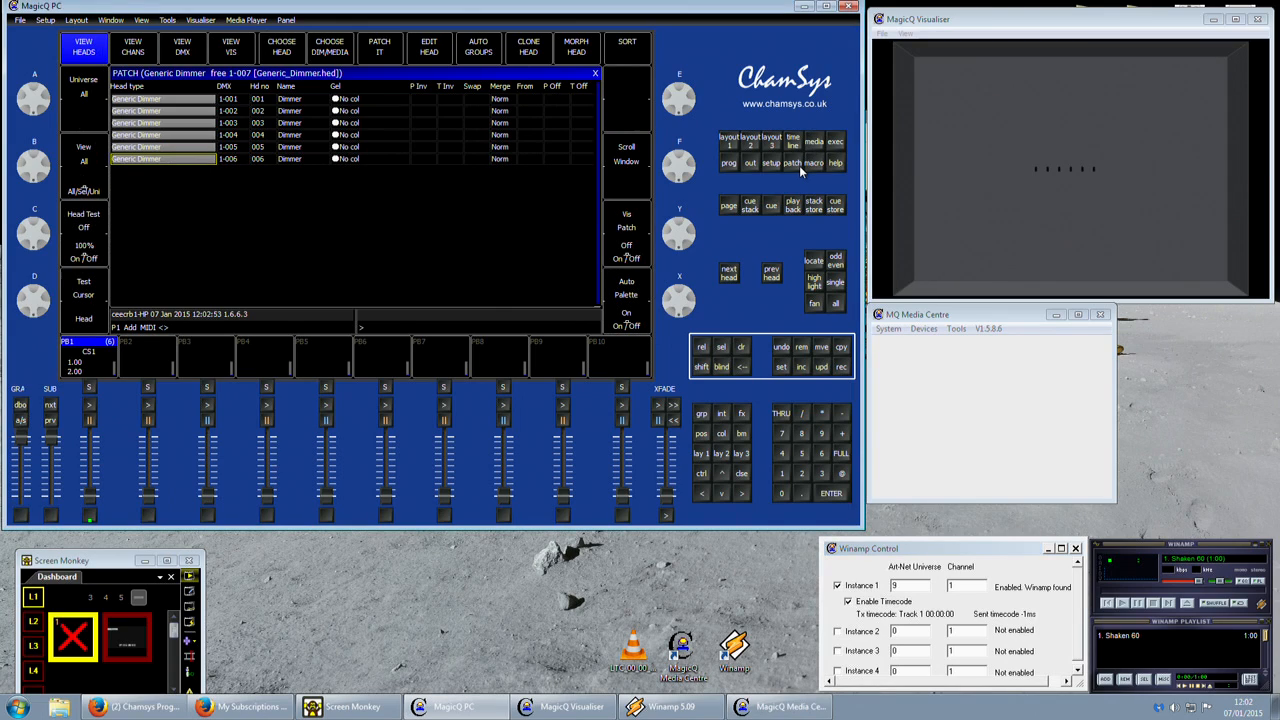
{"action": "left_click", "coordinate": [288, 52]}
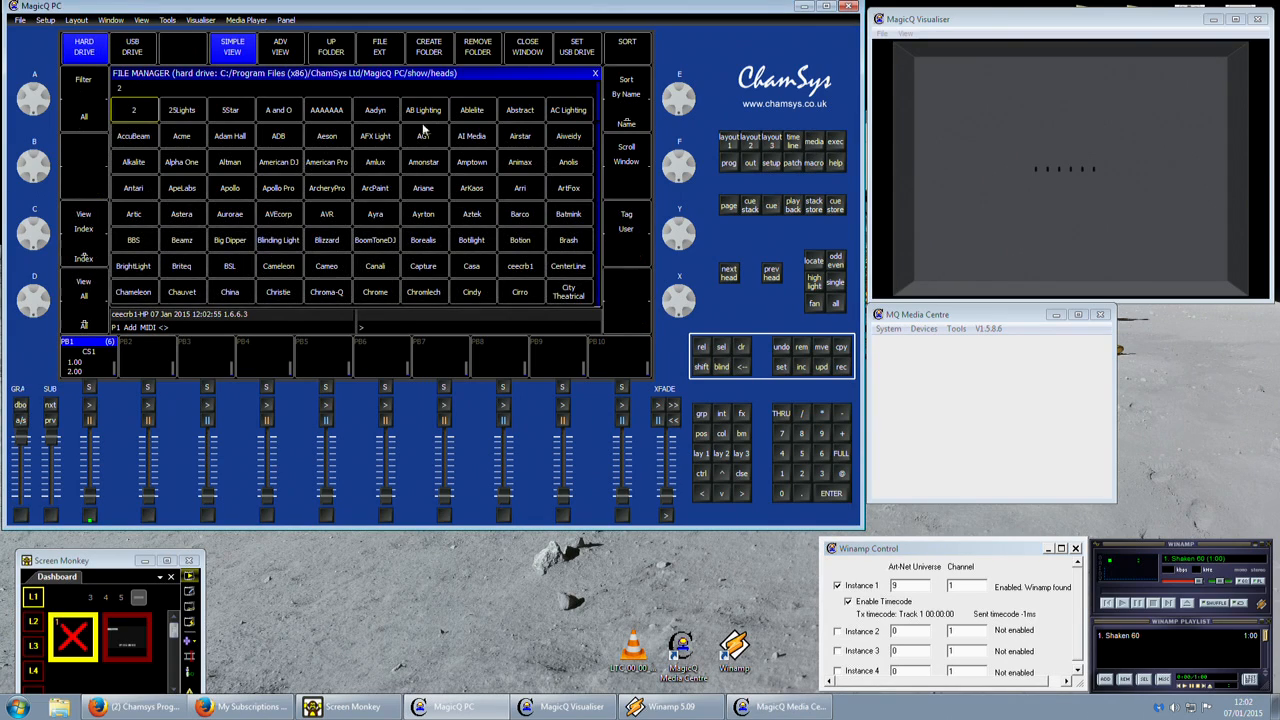
{"action": "type", "text": "win"}
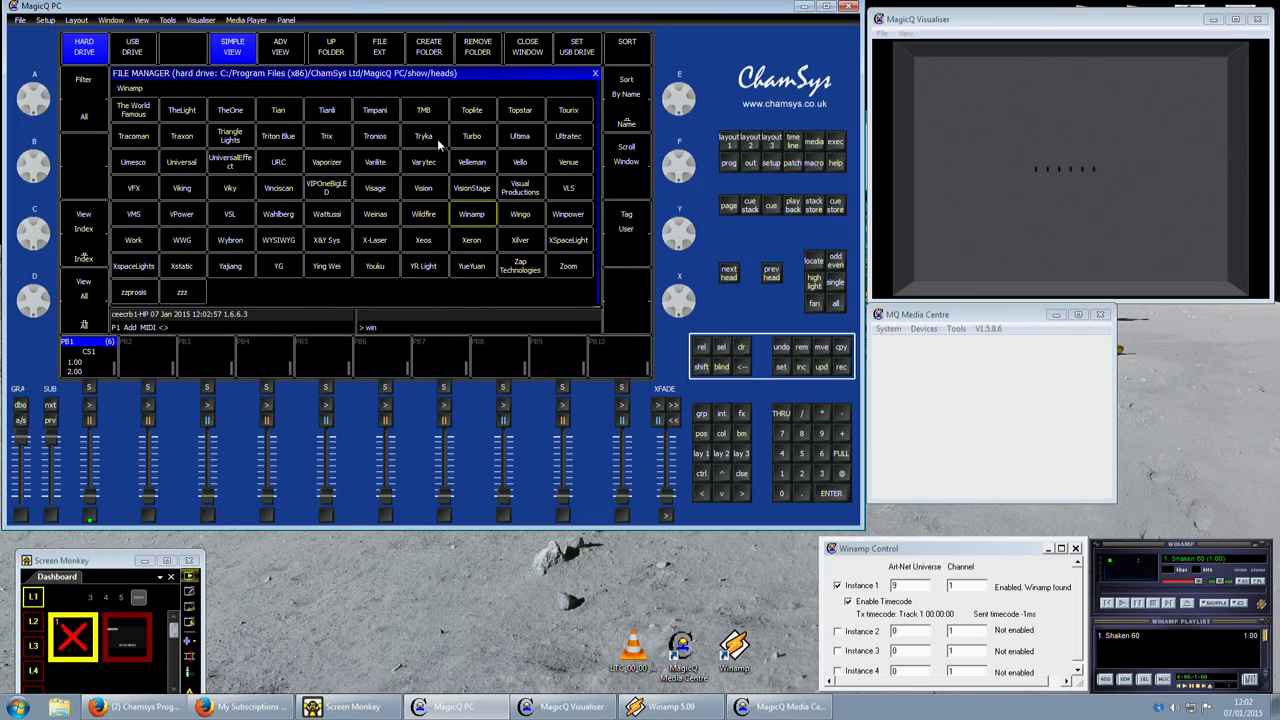
{"action": "left_click", "coordinate": [471, 215]}
{"action": "left_click", "coordinate": [122, 128]}
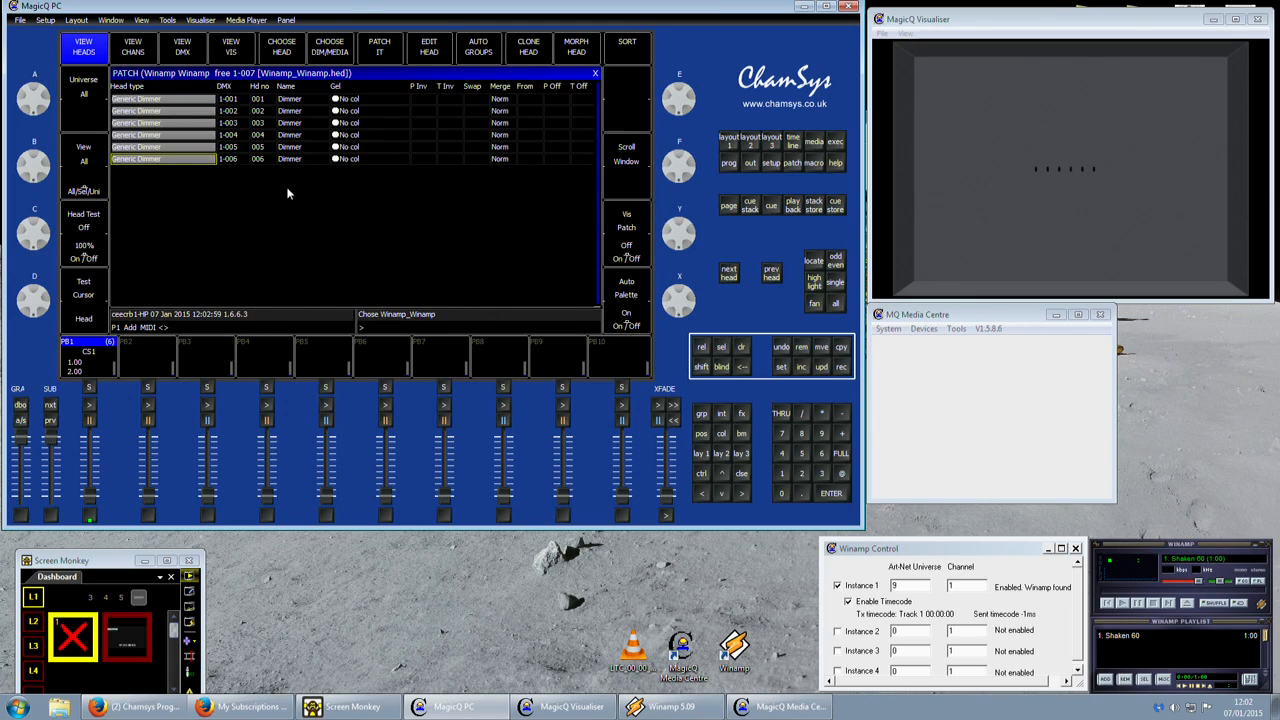
Patch one Winamp head at DMX address 10-001.
{"action": "left_click", "coordinate": [781, 474]}
{"action": "left_click", "coordinate": [842, 474]}
{"action": "left_click", "coordinate": [783, 475]}
{"action": "left_click", "coordinate": [786, 492]}
{"action": "left_click", "coordinate": [840, 418]}
{"action": "left_click", "coordinate": [788, 476]}
{"action": "left_click", "coordinate": [840, 497]}
{"action": "left_click", "coordinate": [334, 205]}
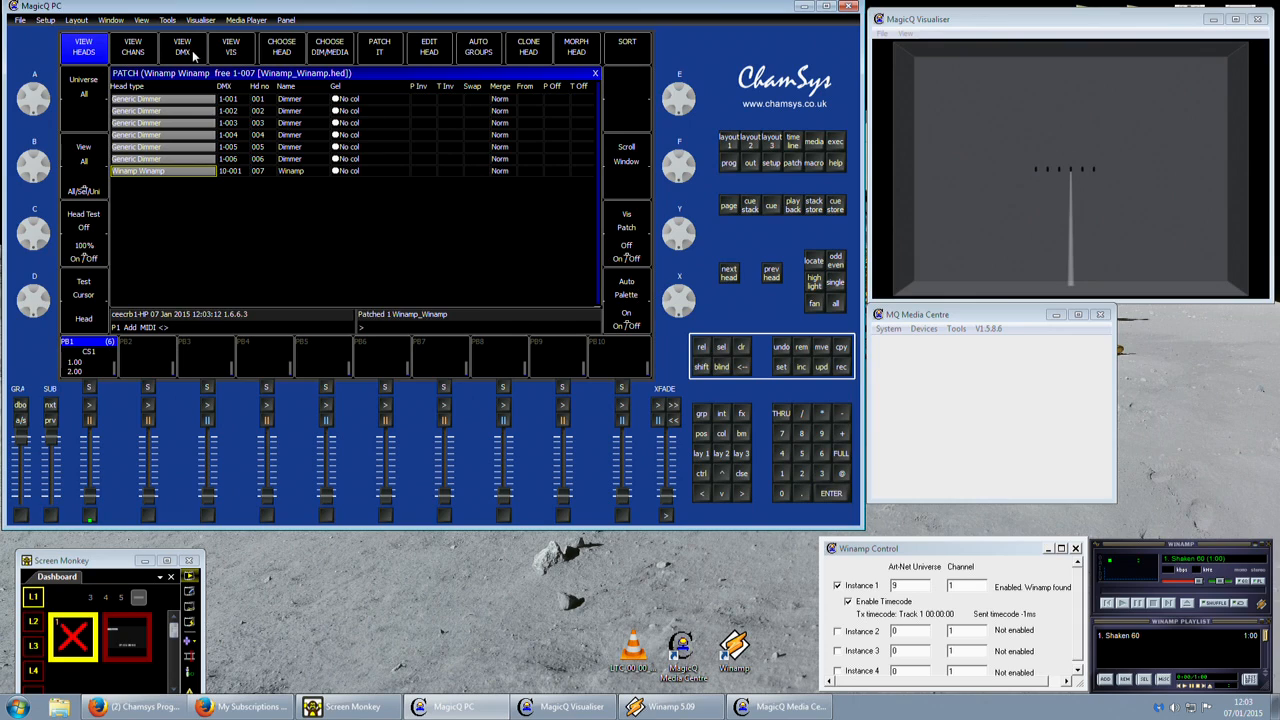
Move the Winamp head out of sight in the visualiser with Y position -1.60 and Z position -2.90.
{"action": "left_click", "coordinate": [230, 52]}
{"action": "left_click", "coordinate": [188, 97]}
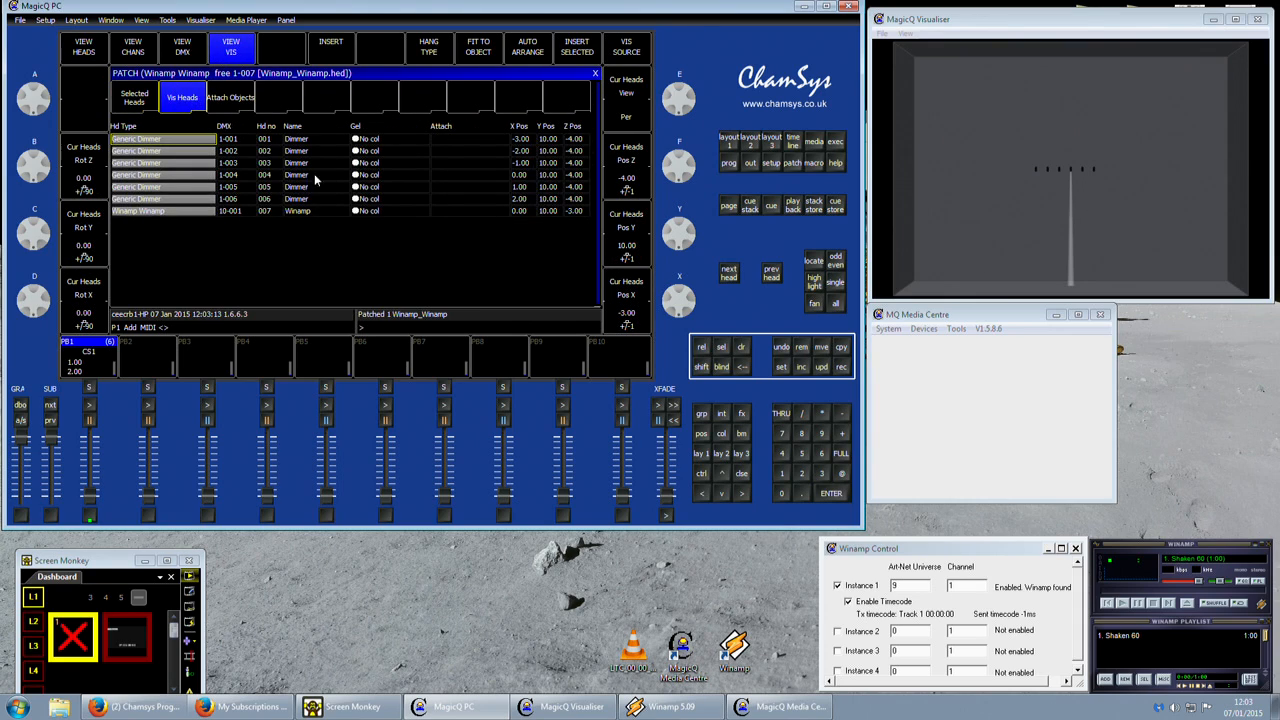
{"action": "left_click", "coordinate": [165, 212]}
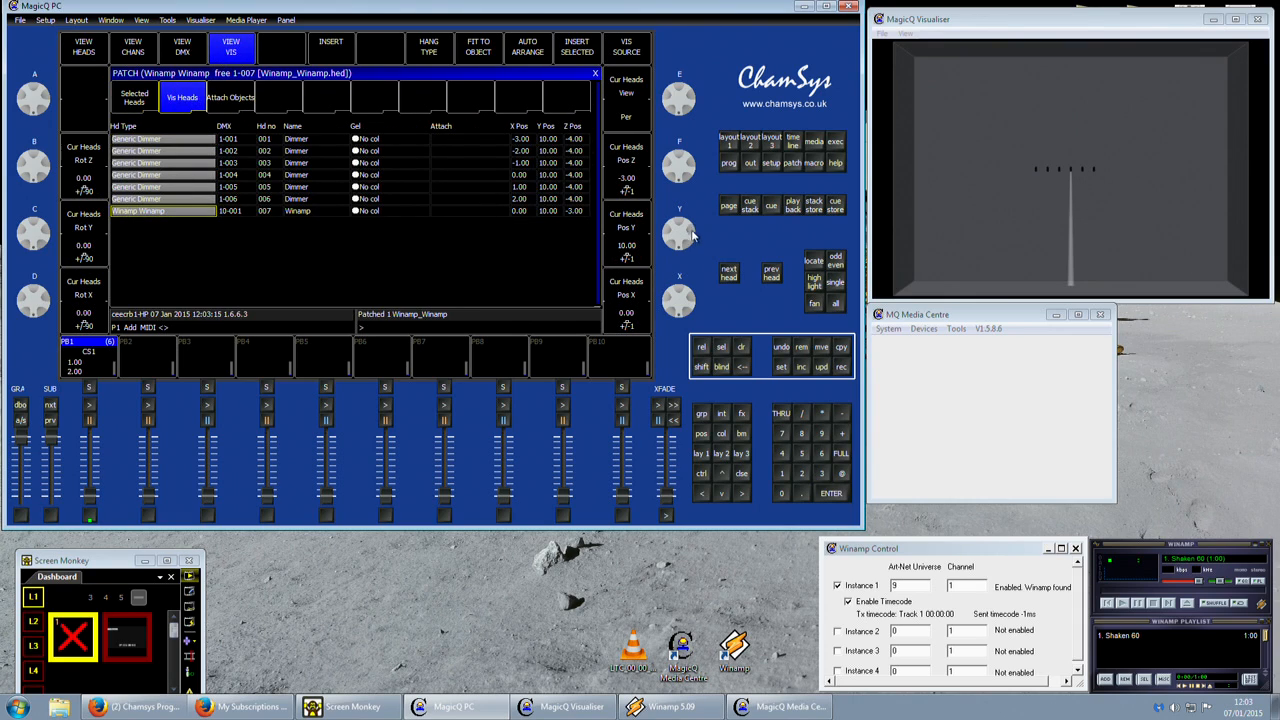
{"action": "left_click_drag", "start_coordinate": [676, 228], "coordinate": [684, 182]}
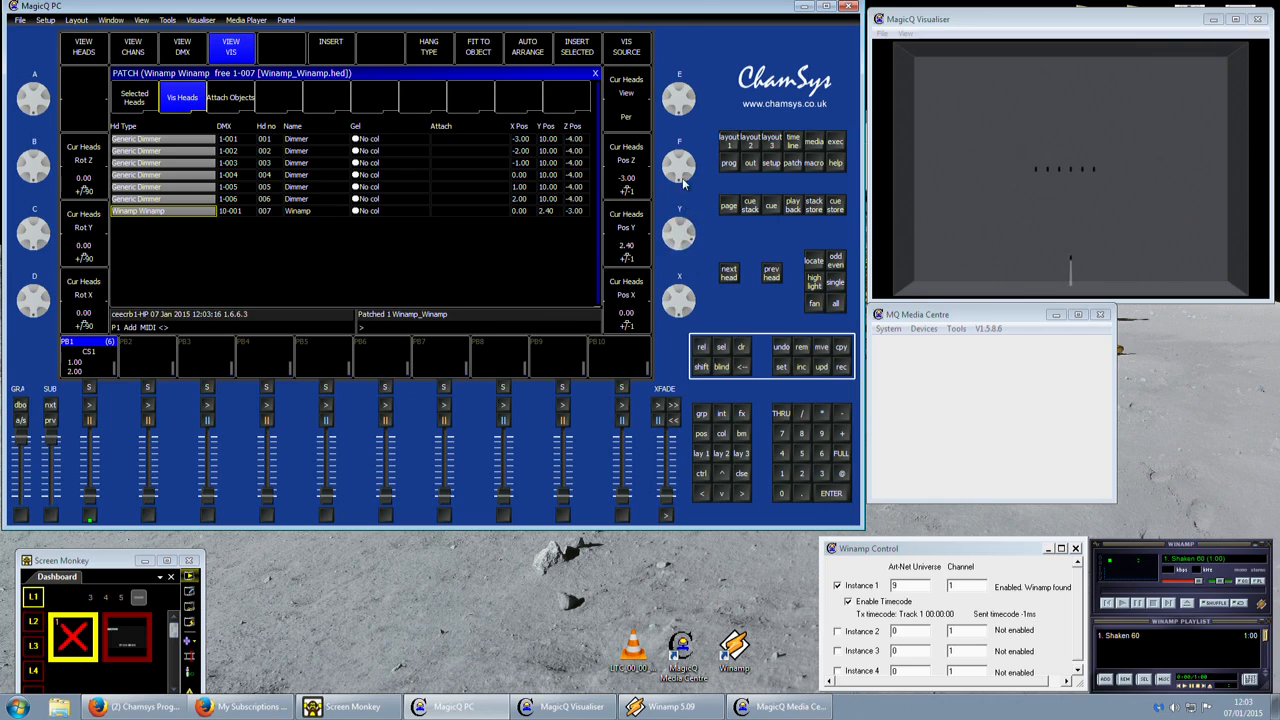
{"action": "left_click", "coordinate": [83, 47]}
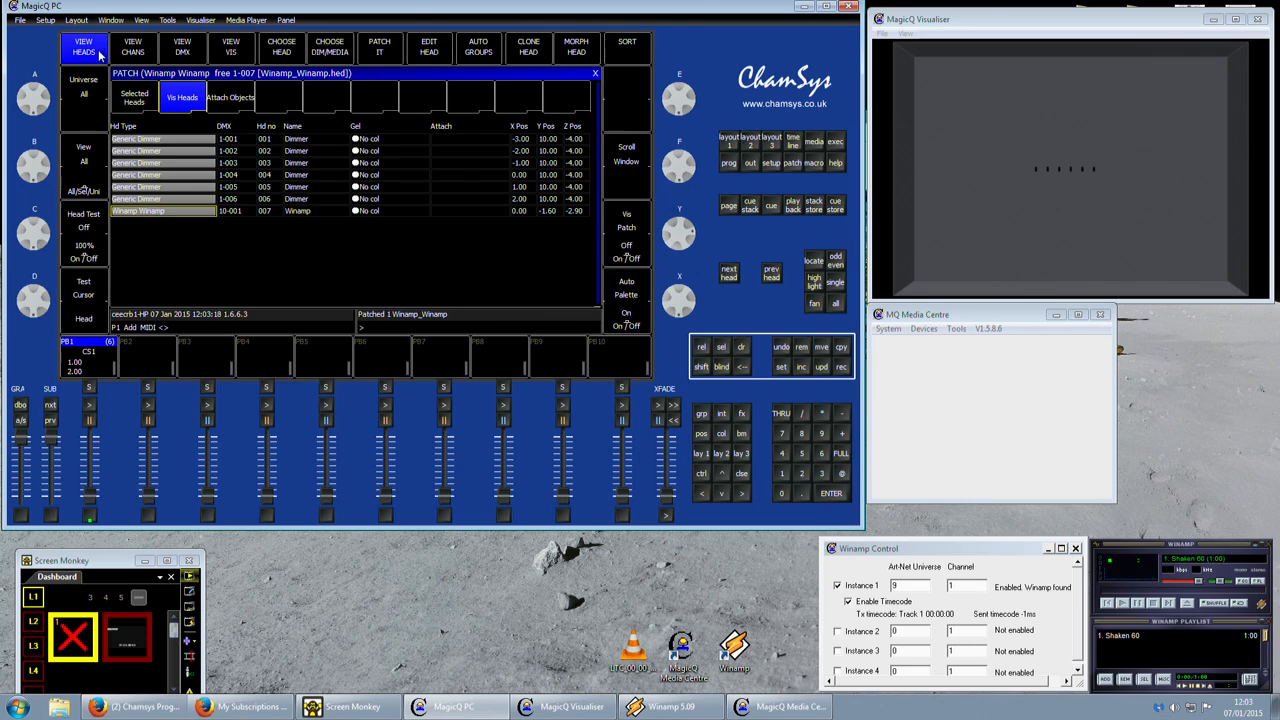
Select the All Winamp group and locate it to start track playback in Winamp.
{"action": "left_click", "coordinate": [731, 146]}
{"action": "left_click", "coordinate": [181, 99]}
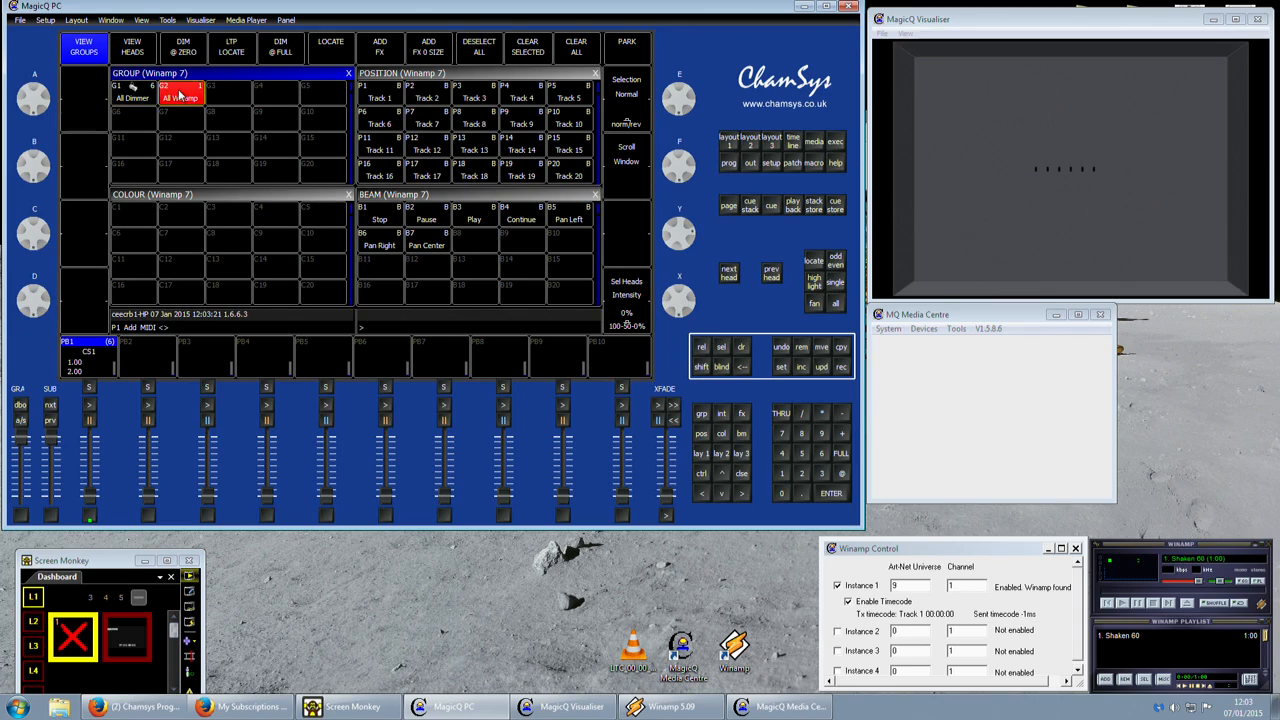
{"action": "left_click", "coordinate": [809, 266]}
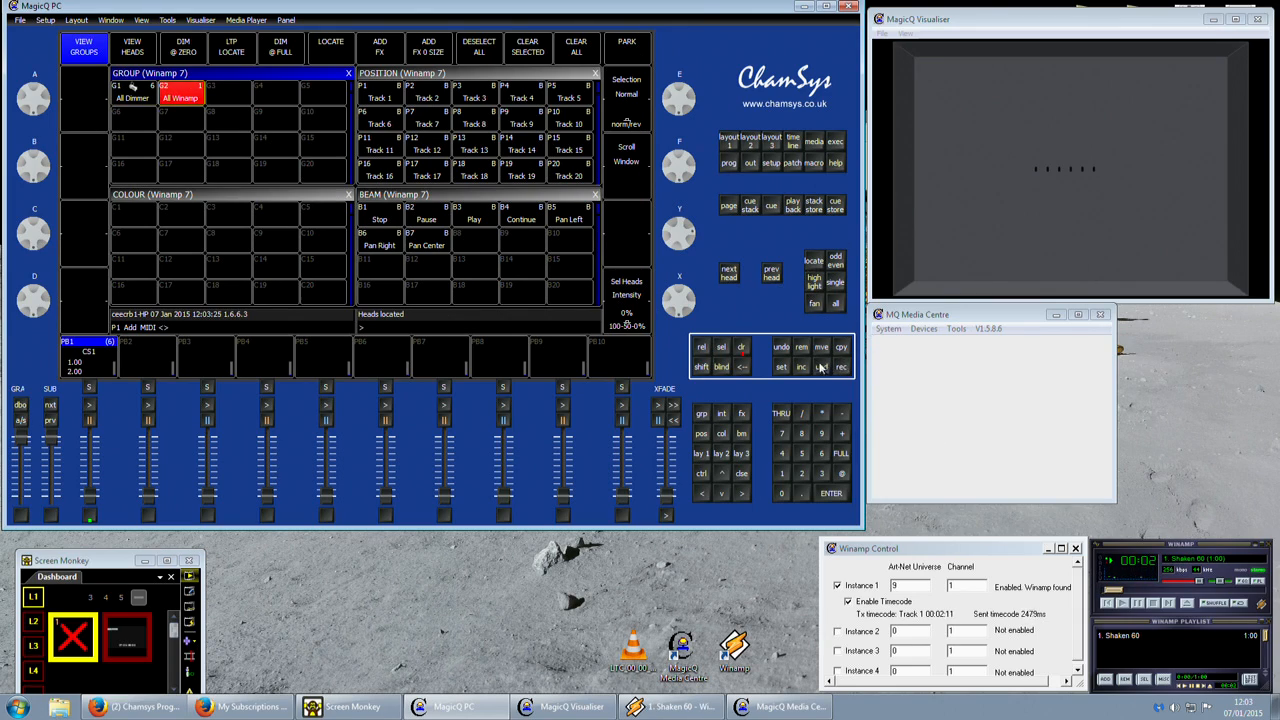
Clear the programmer, then reselect the All Winamp group and locate its head again.
{"action": "left_click", "coordinate": [742, 347]}
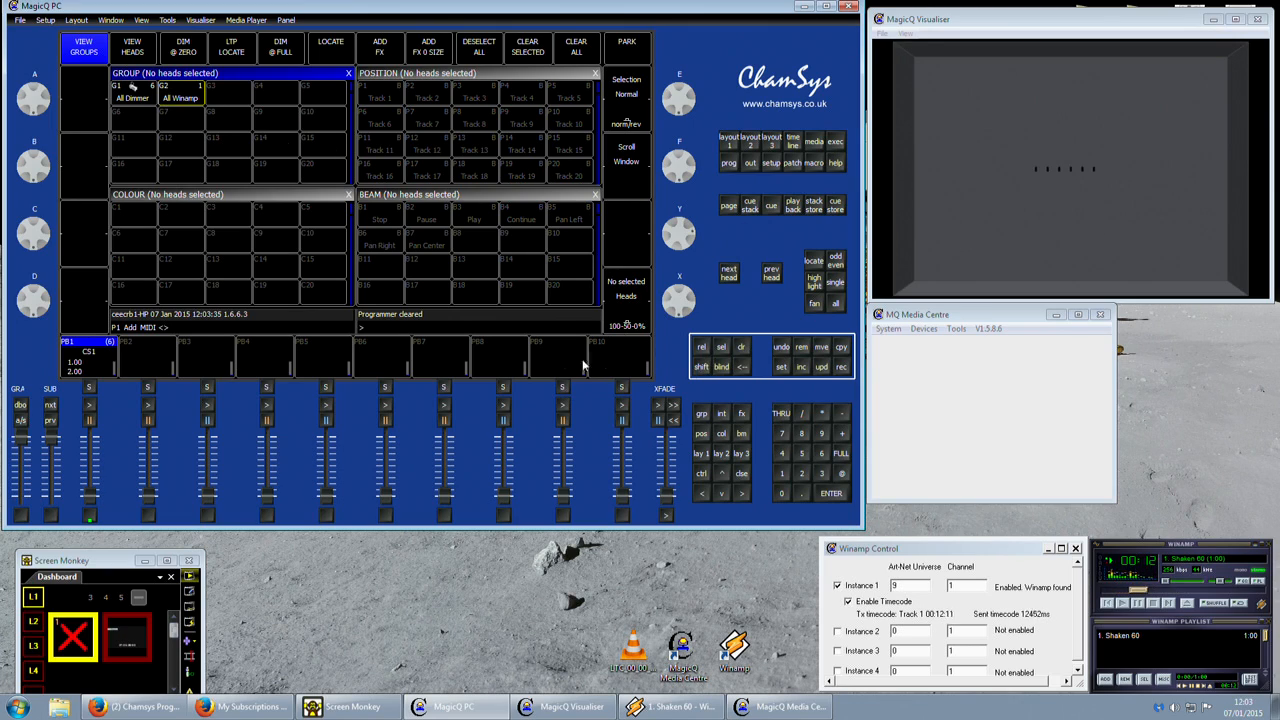
{"action": "left_click", "coordinate": [186, 101]}
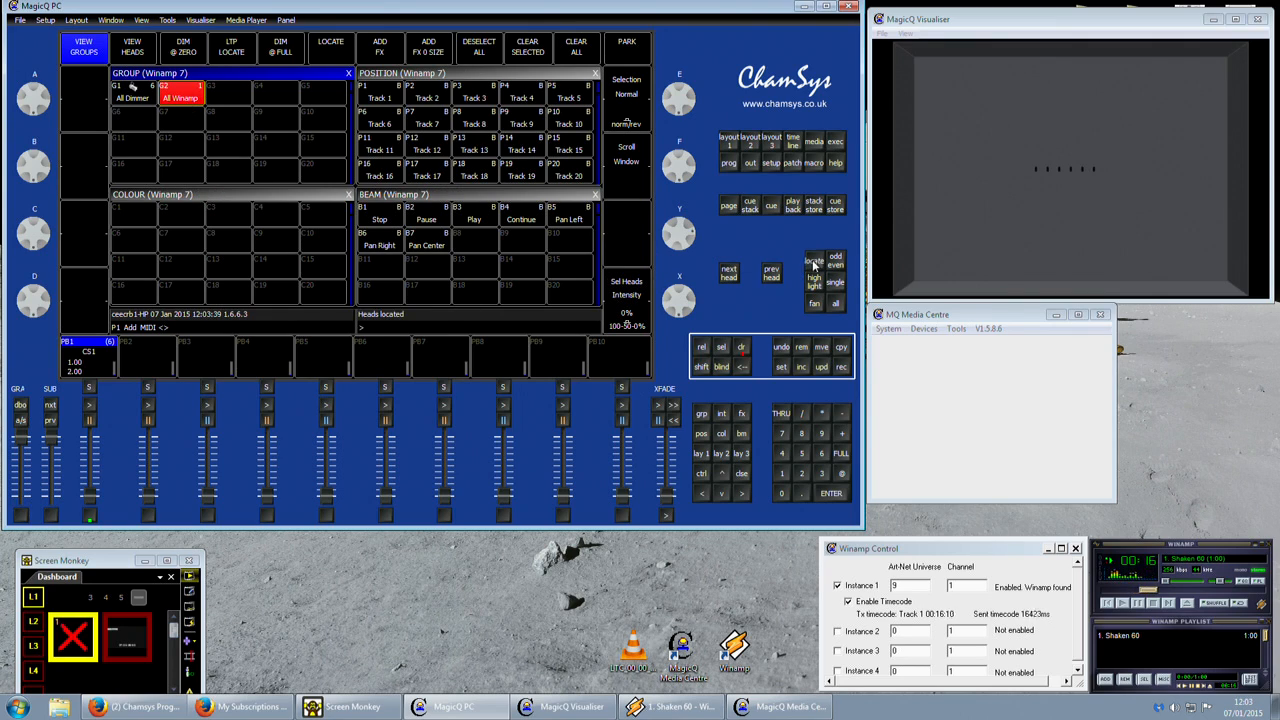
Record Track 1 with the Play control for the Winamp head on playback 9 and name it Play.
{"action": "left_click", "coordinate": [378, 100]}
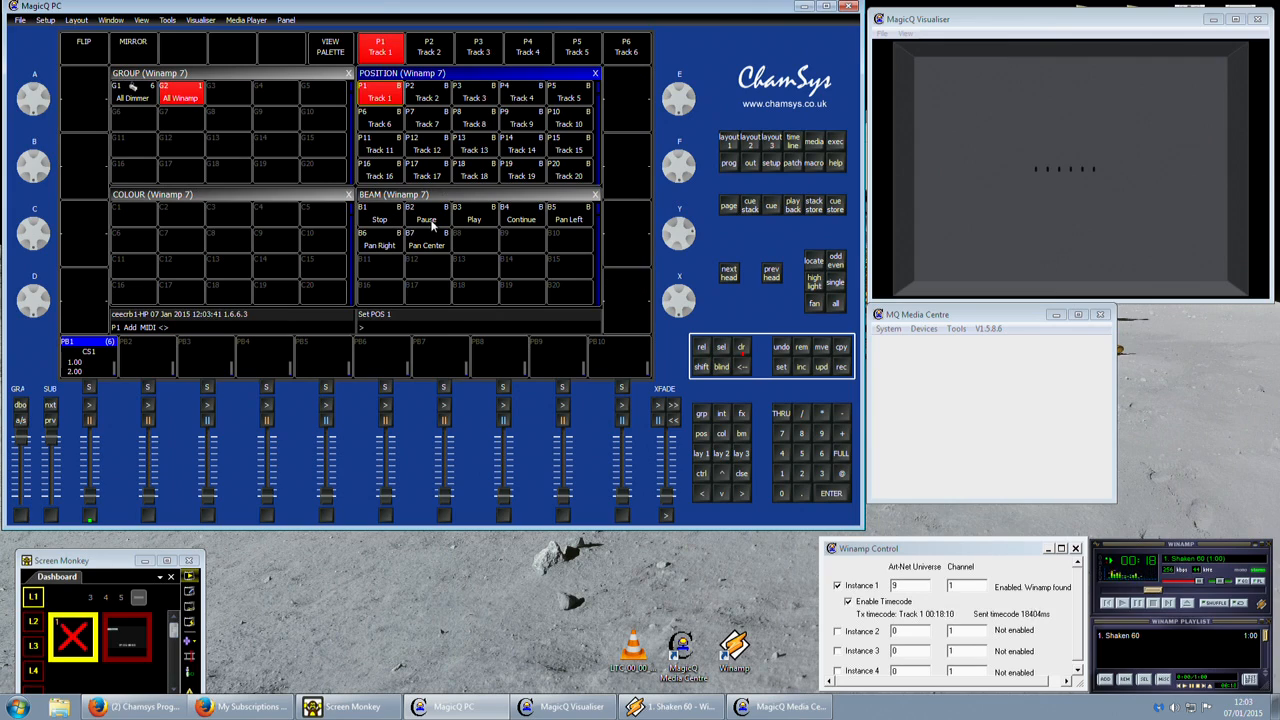
{"action": "left_click", "coordinate": [472, 218]}
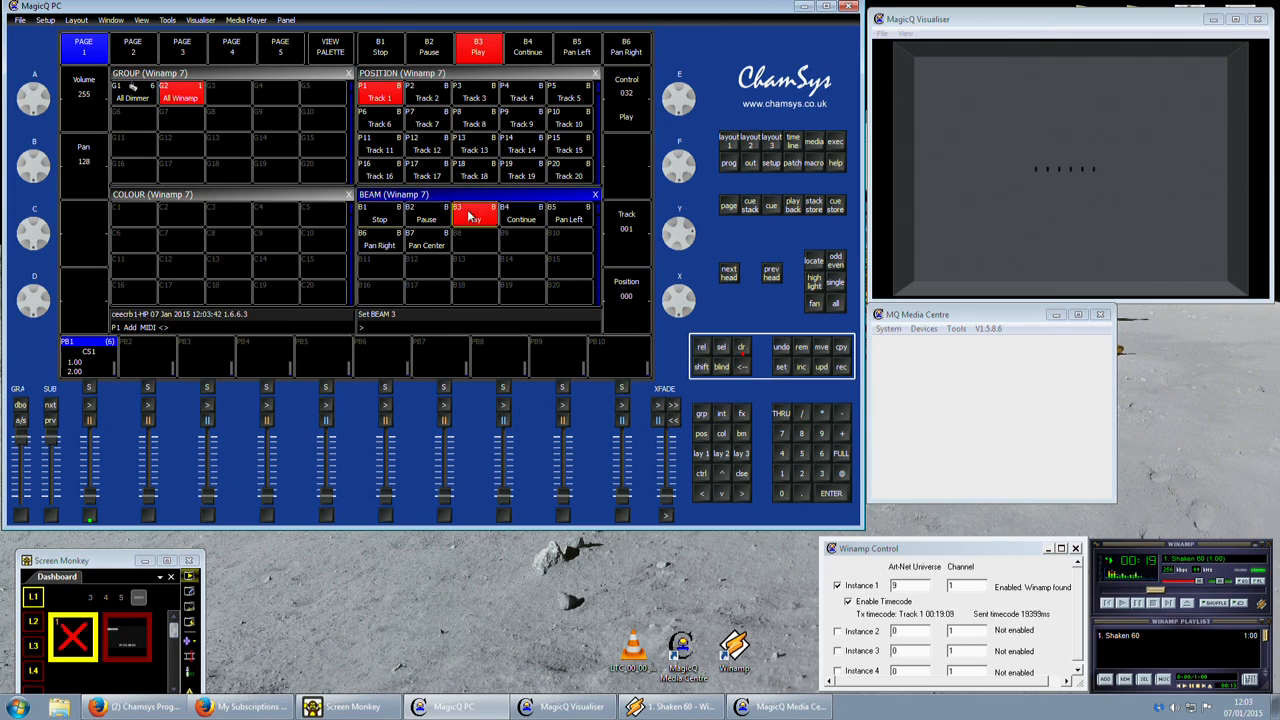
{"action": "left_click", "coordinate": [842, 367]}
{"action": "left_click", "coordinate": [566, 387]}
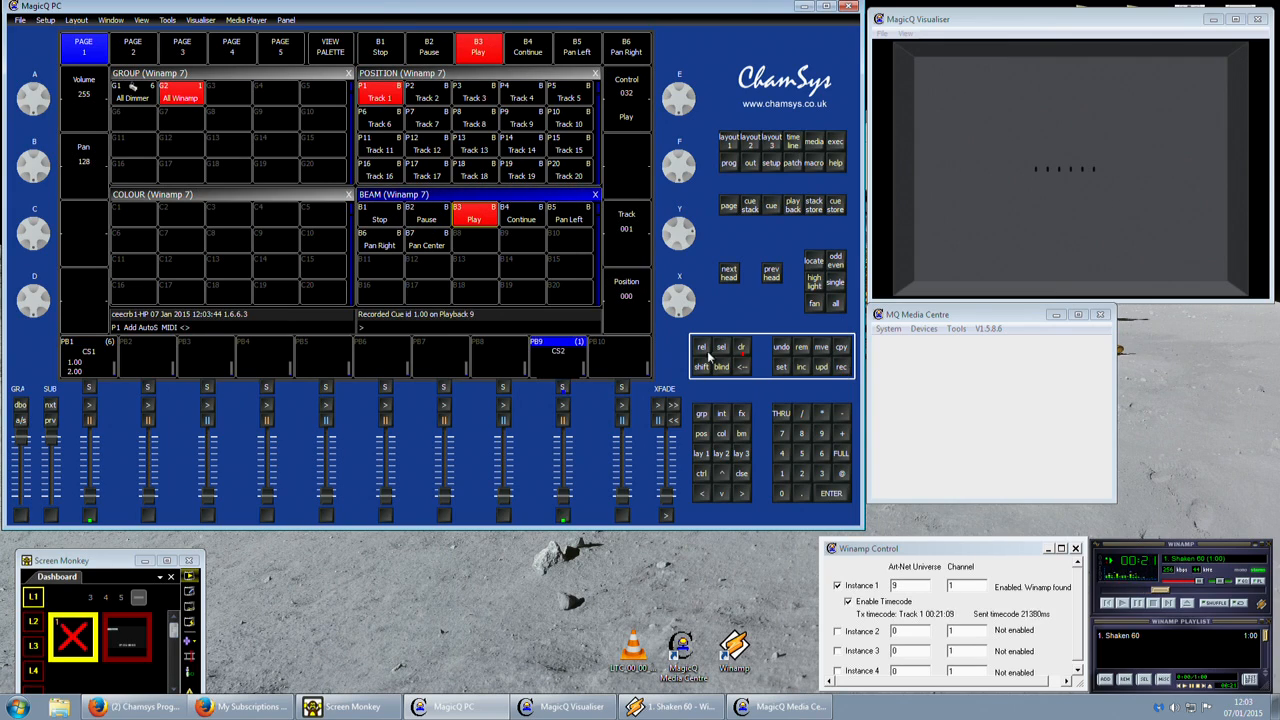
{"action": "left_click", "coordinate": [781, 367]}
{"action": "left_click", "coordinate": [566, 370]}
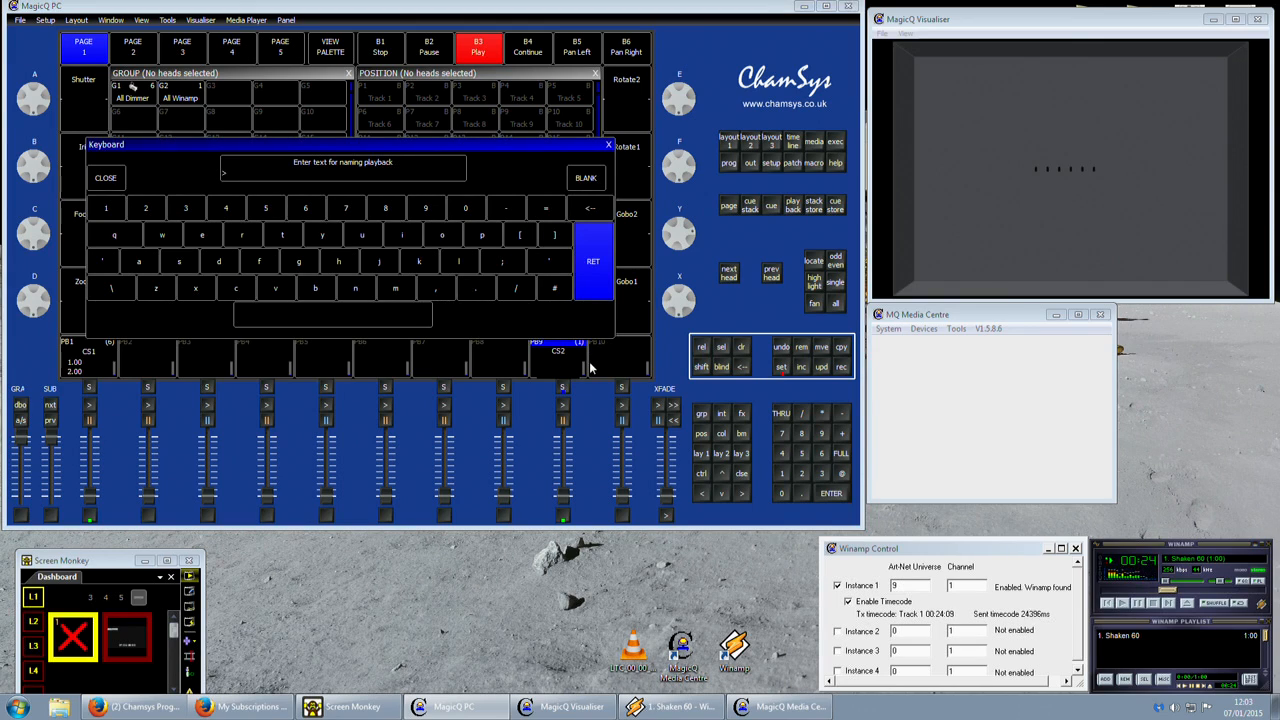
{"action": "key", "text": "Return"}
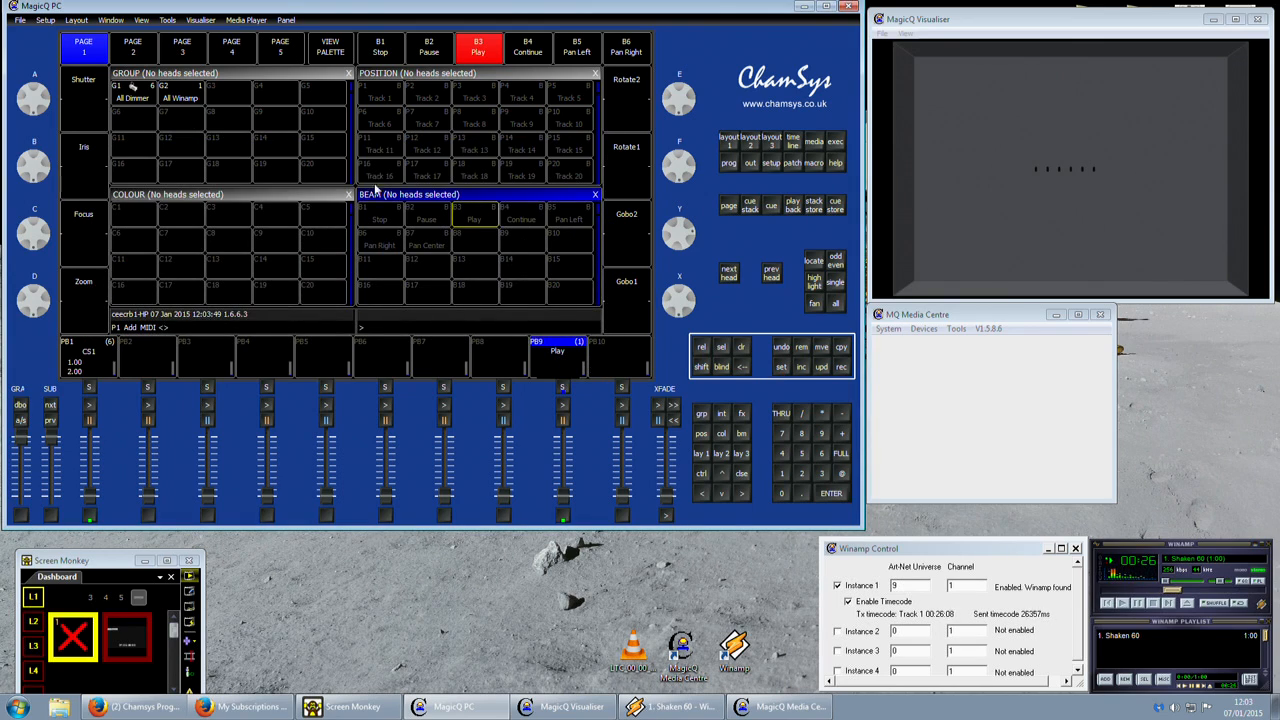
Record the Stop control for the All Winamp group on playback 10 and name it Stop.
{"action": "left_click", "coordinate": [181, 100]}
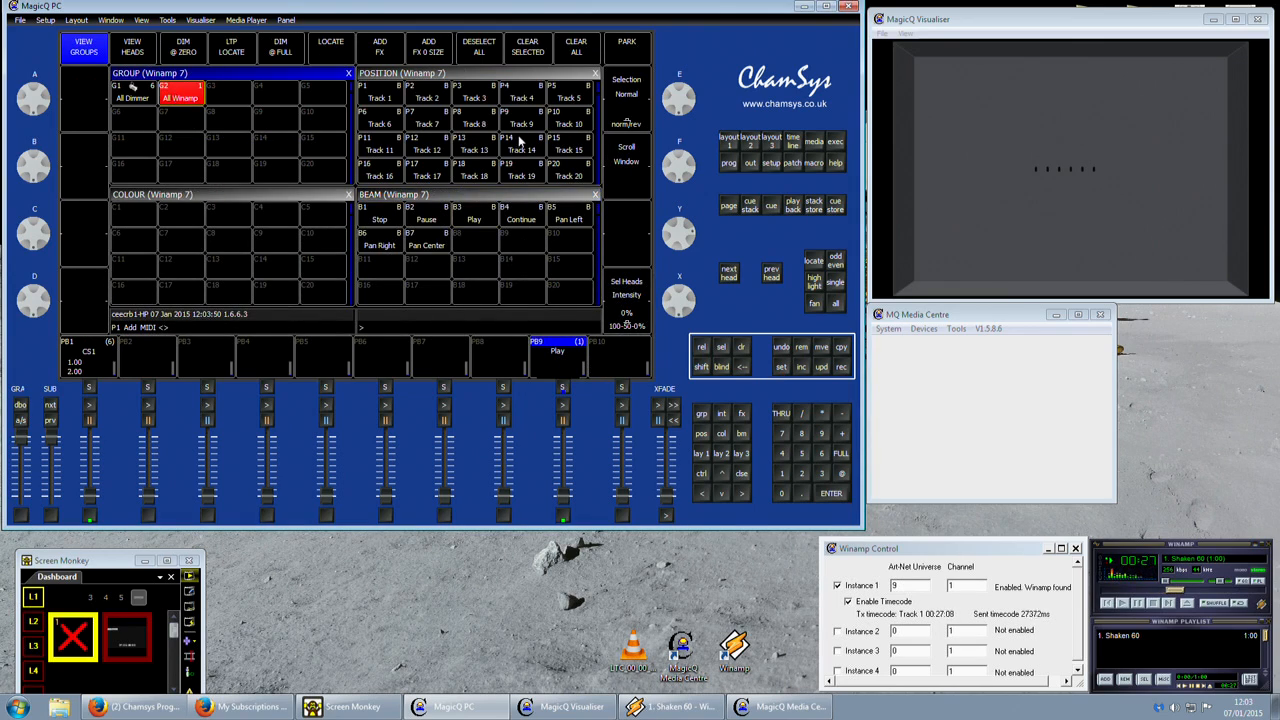
{"action": "left_click", "coordinate": [385, 220]}
{"action": "left_click", "coordinate": [841, 366]}
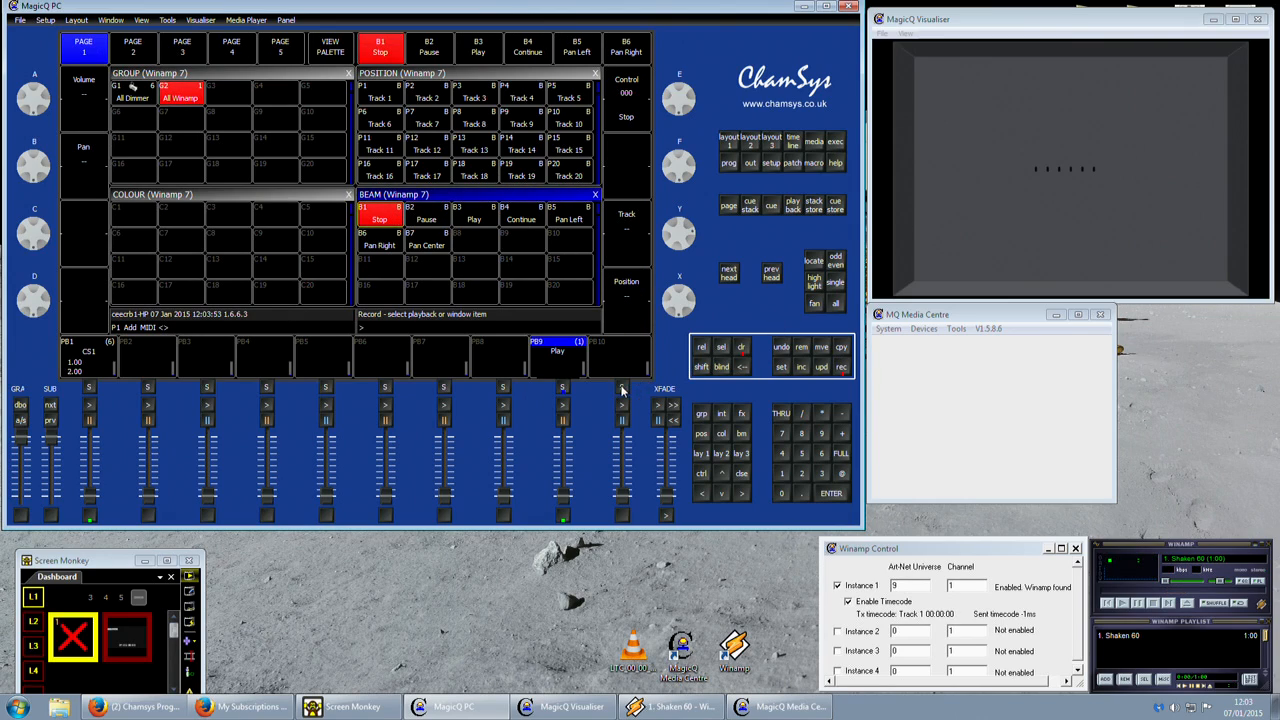
{"action": "left_click", "coordinate": [622, 387]}
{"action": "left_click", "coordinate": [781, 366]}
{"action": "left_click", "coordinate": [648, 366]}
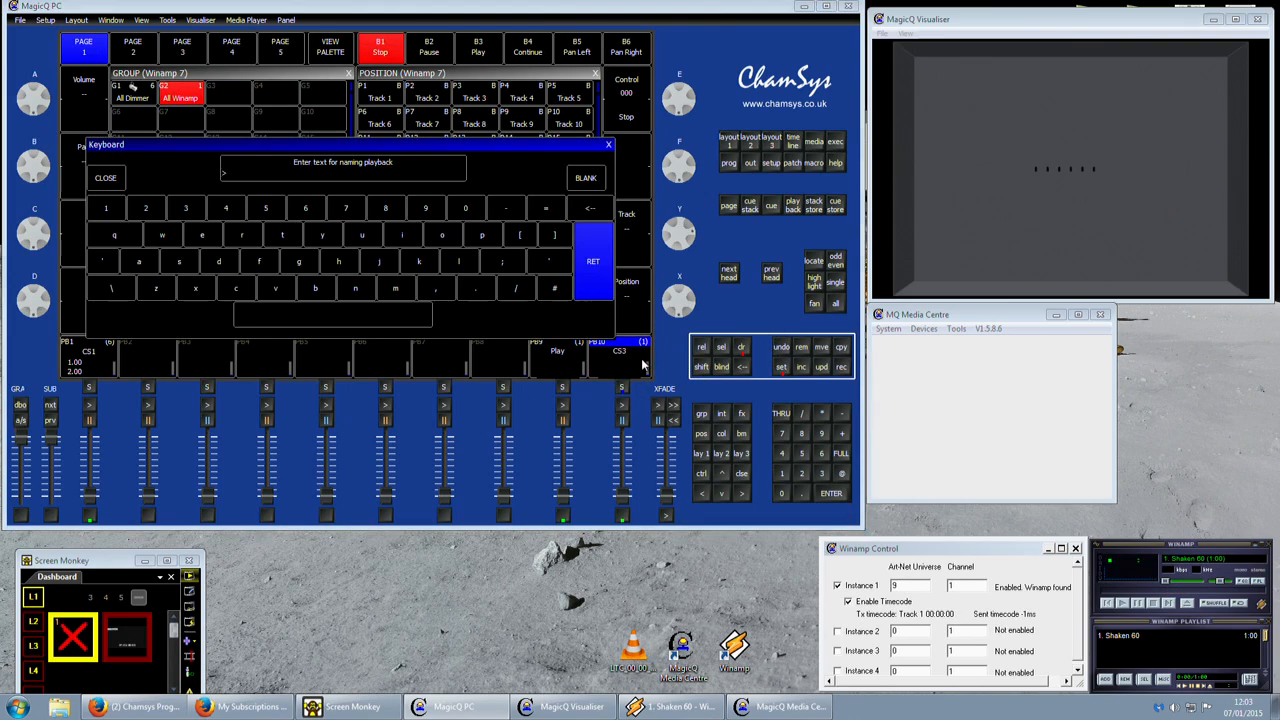
{"action": "type", "text": "Stop"}
{"action": "key", "text": "Return"}
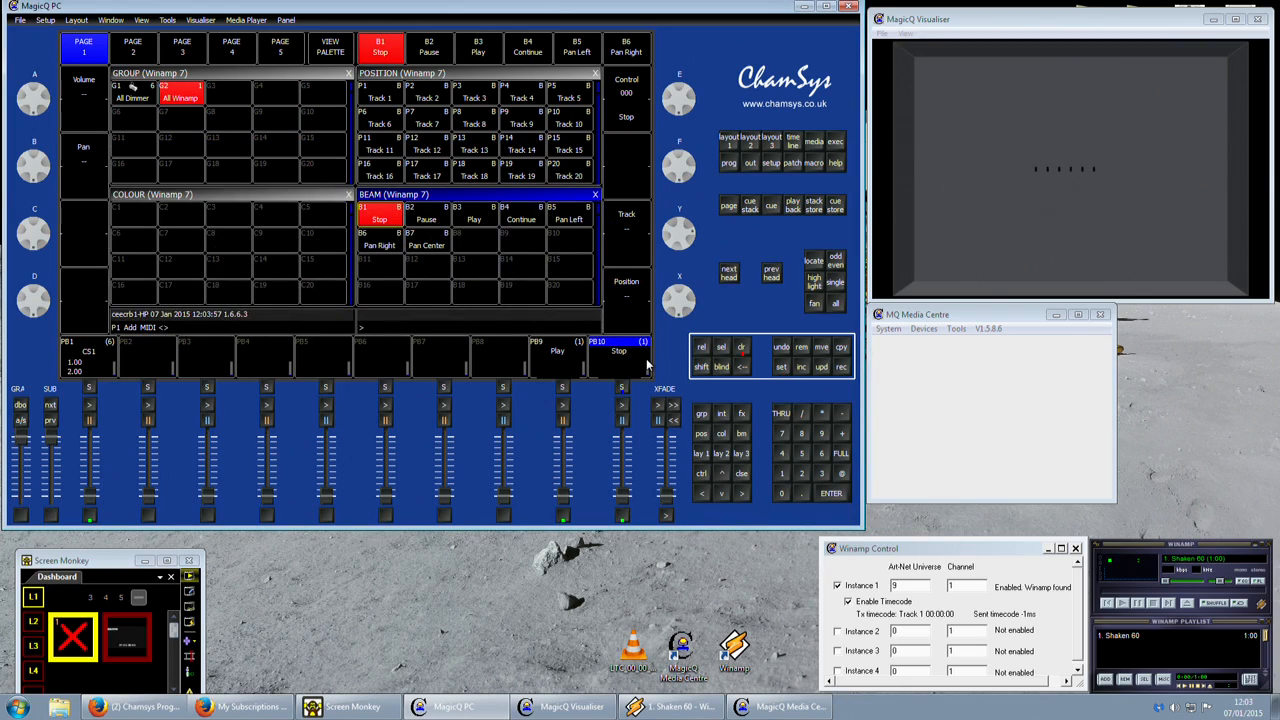
Clear the programmer and test starting and stopping the Winamp track with the Play and Stop playbacks.
{"action": "left_click", "coordinate": [741, 347]}
{"action": "mouse_move", "coordinate": [563, 500]}
{"action": "left_mouse_down"}
{"action": "mouse_move", "coordinate": [563, 440]}
{"action": "mouse_move", "coordinate": [563, 498]}
{"action": "left_mouse_up"}
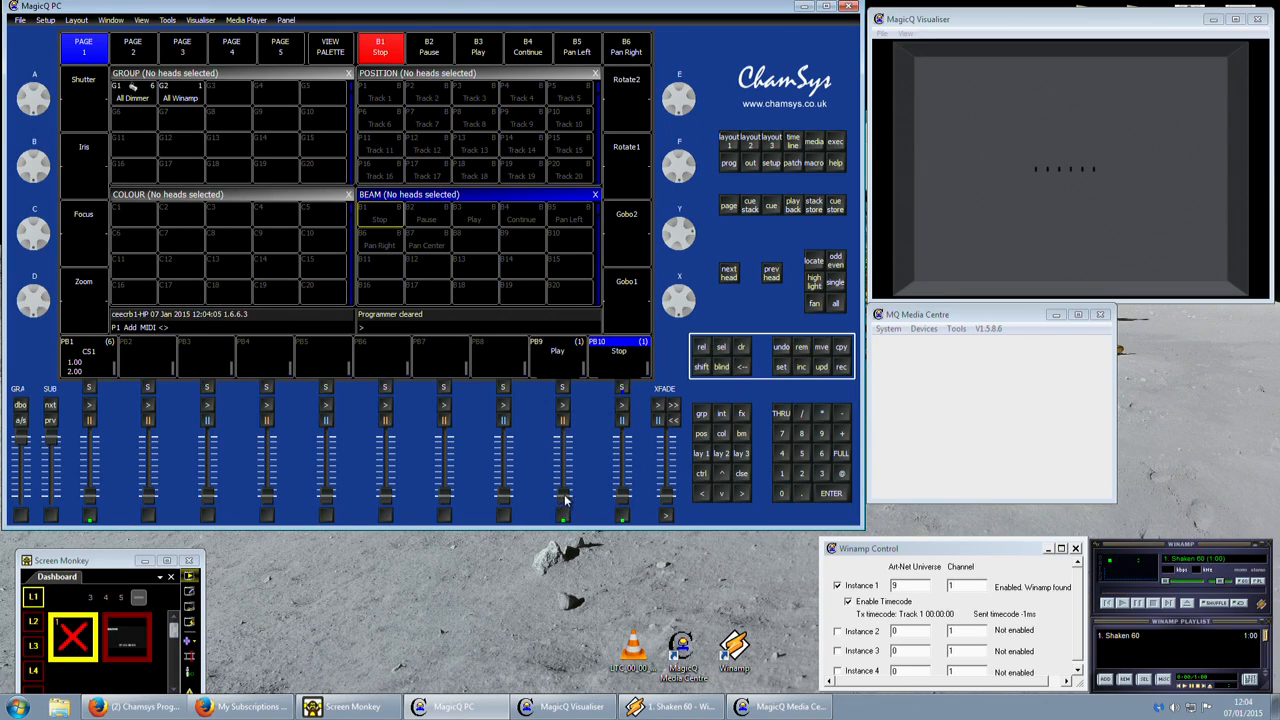
{"action": "left_click_drag", "start_coordinate": [563, 498], "coordinate": [570, 386]}
{"action": "left_click_drag", "start_coordinate": [623, 495], "coordinate": [628, 550]}
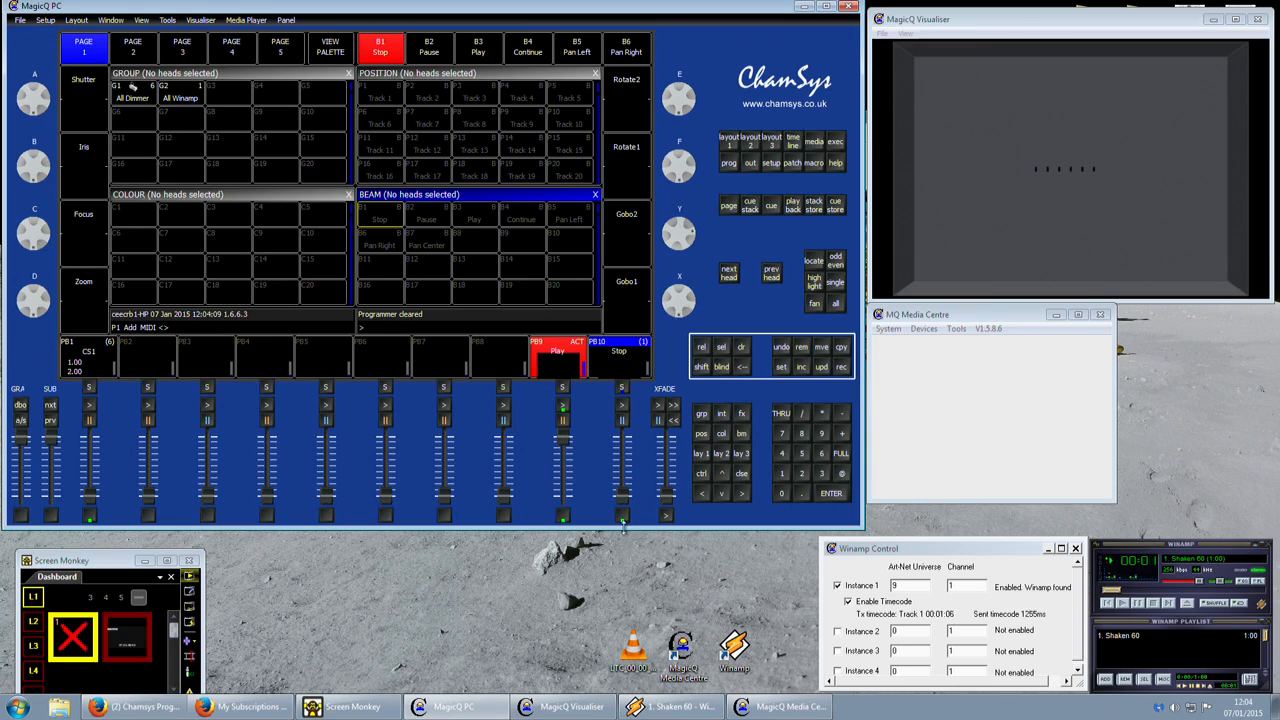
{"action": "left_click", "coordinate": [626, 518]}
{"action": "left_click", "coordinate": [626, 519]}
{"action": "left_click_drag", "start_coordinate": [562, 441], "coordinate": [575, 621]}
{"action": "left_click", "coordinate": [626, 520]}
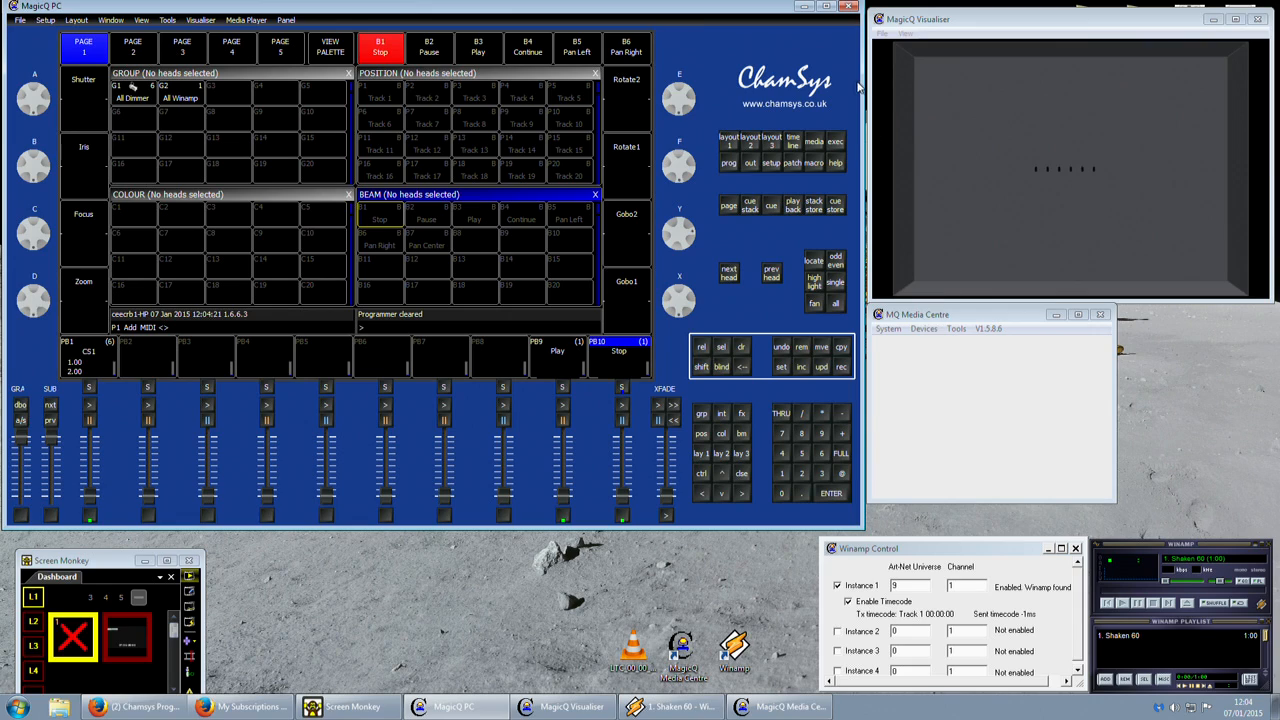
Set the Timecode decode option in the MIDI/Timecode setup to Winamp.
{"action": "left_click", "coordinate": [773, 164]}
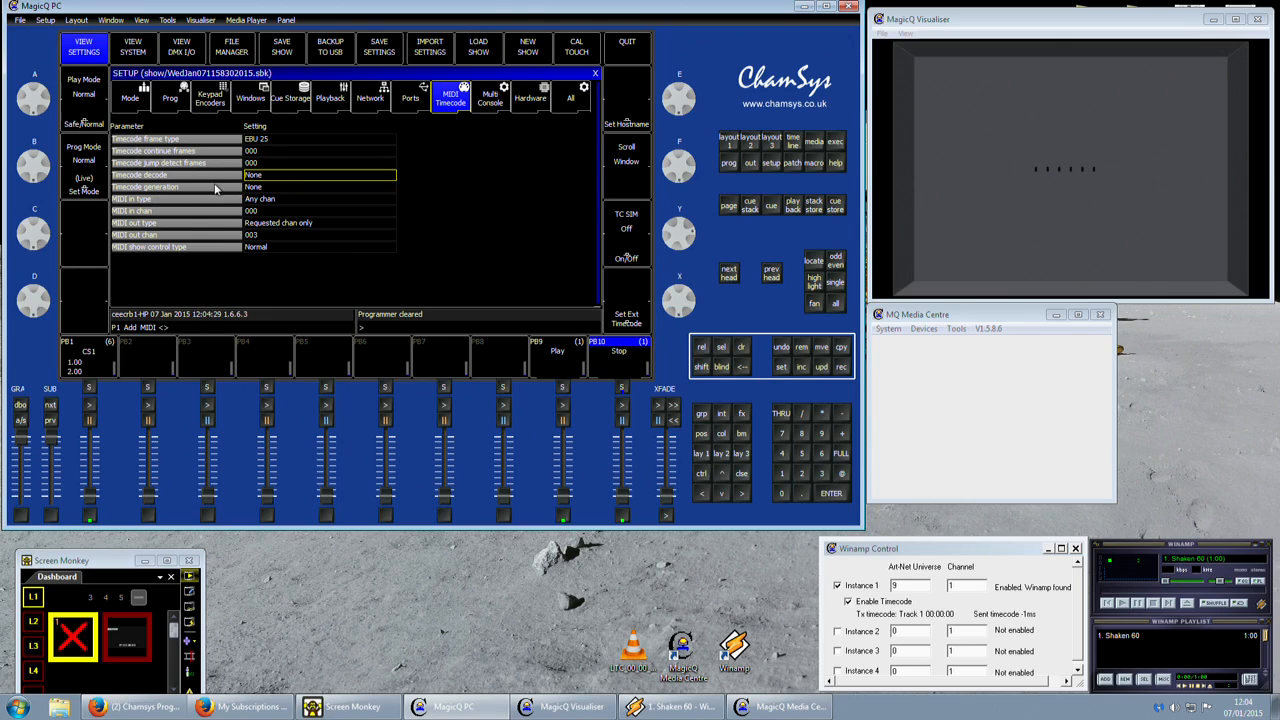
{"action": "left_click", "coordinate": [295, 178]}
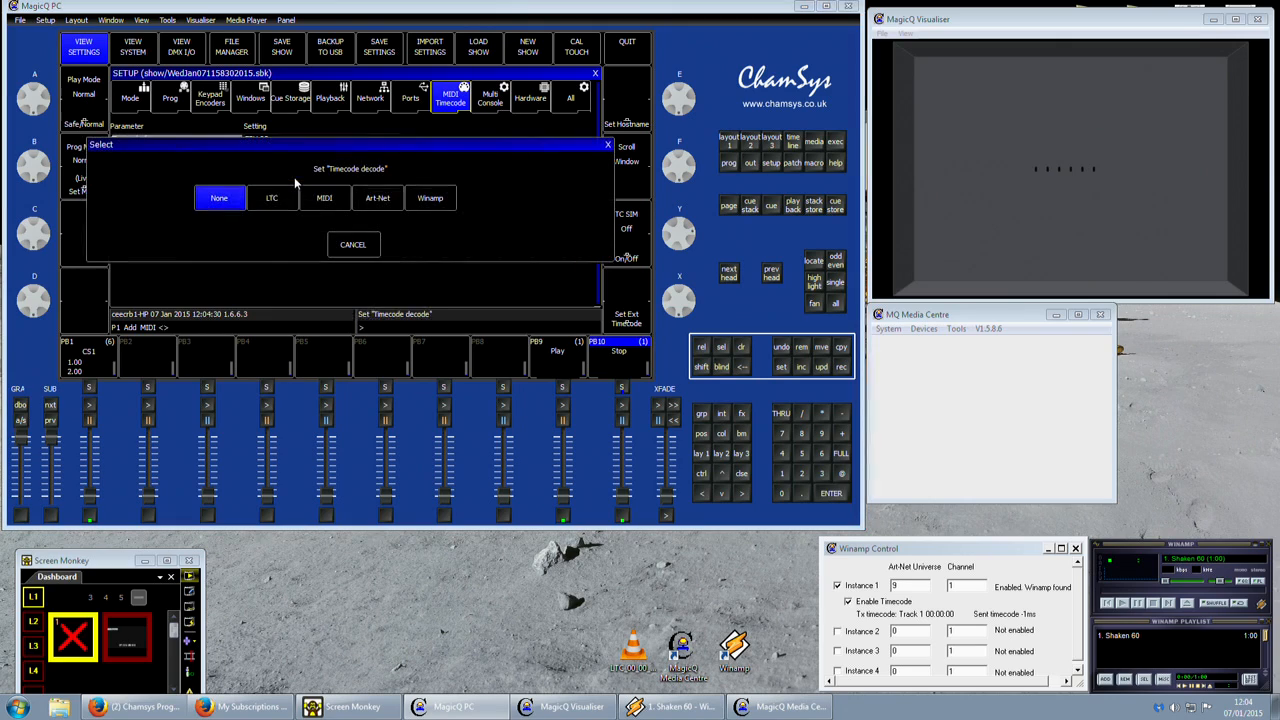
{"action": "left_click", "coordinate": [429, 200]}
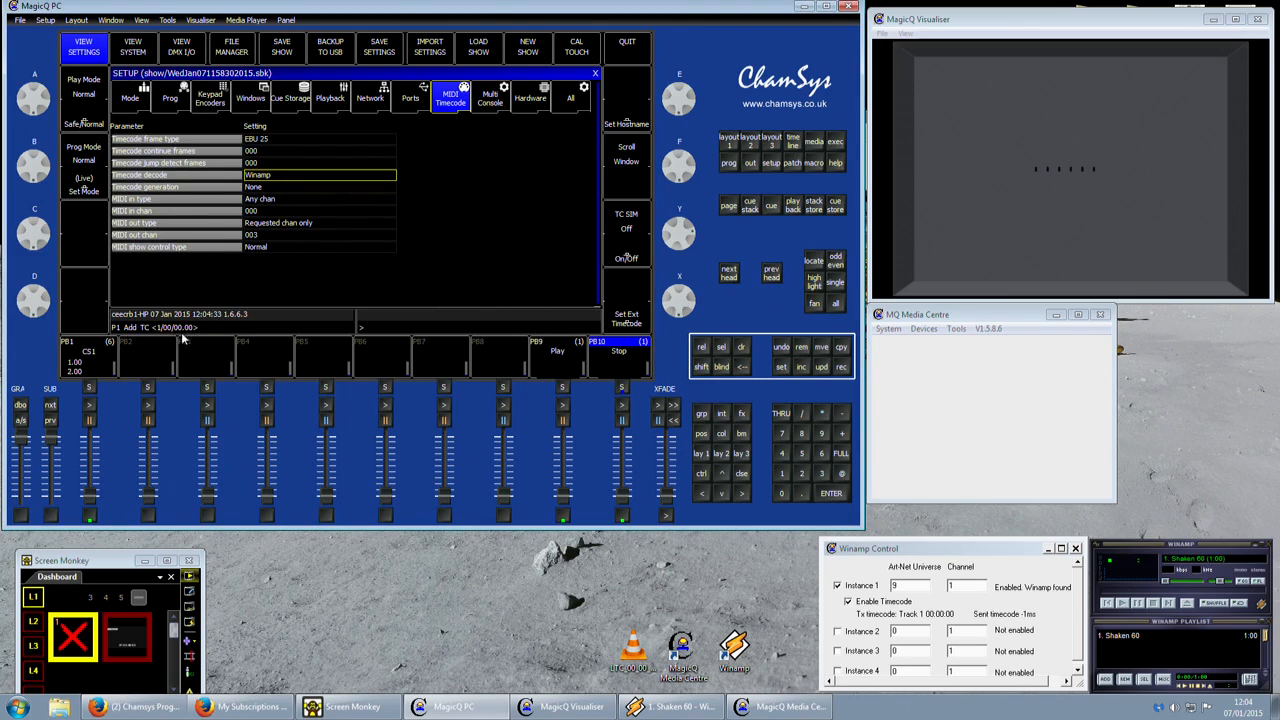
Return to the first layout and run the Play playback to check the incoming timecode, finishing with the Stop playback.
{"action": "left_click", "coordinate": [703, 456]}
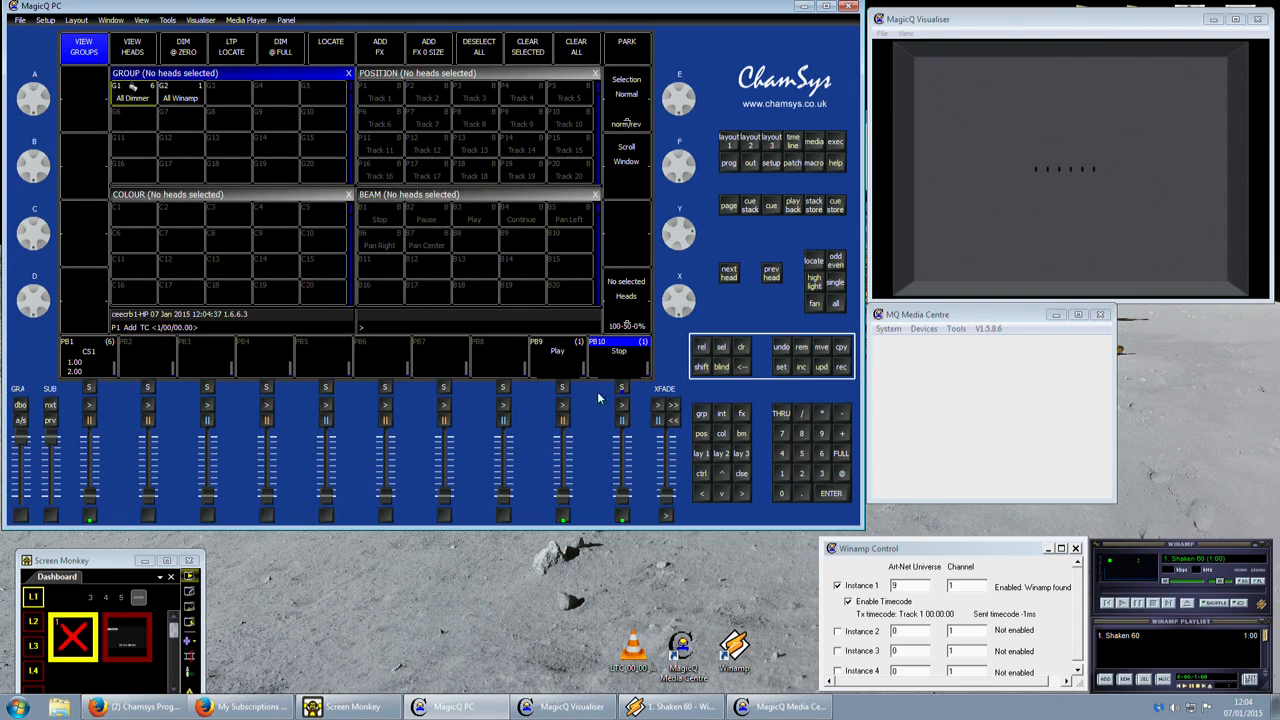
{"action": "left_click_drag", "start_coordinate": [565, 497], "coordinate": [564, 440]}
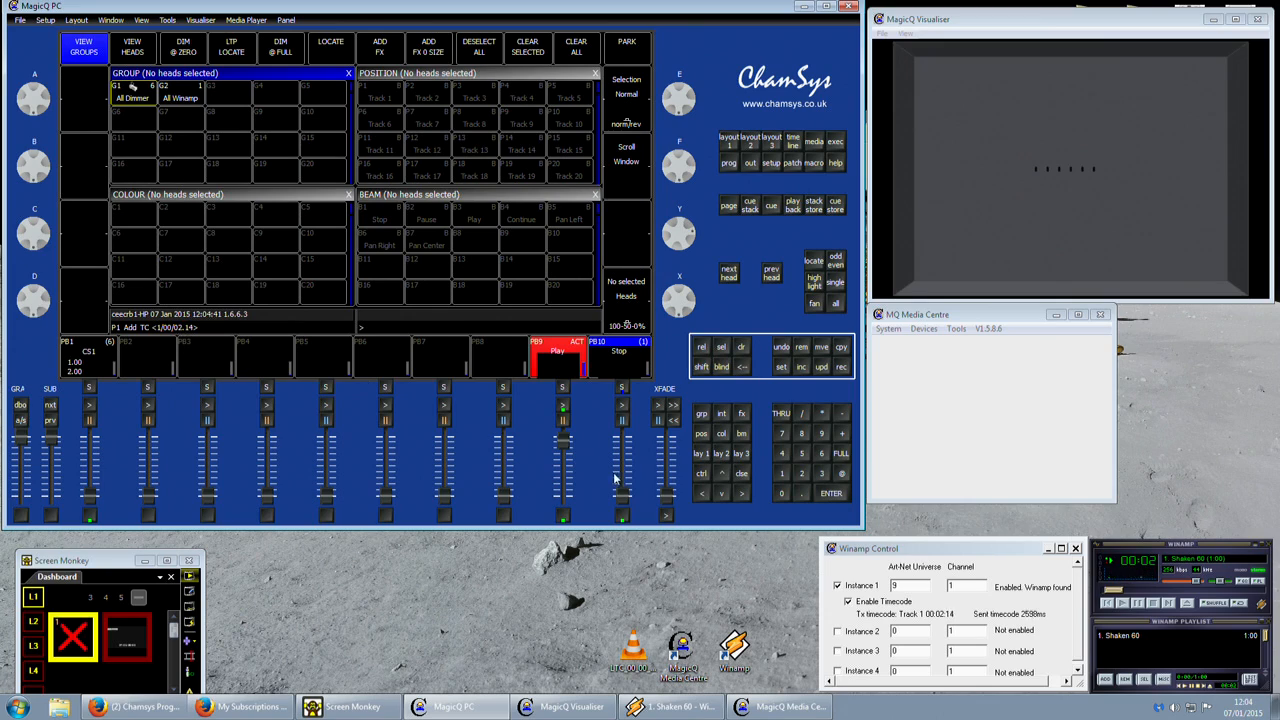
{"action": "left_click_drag", "start_coordinate": [564, 440], "coordinate": [565, 497]}
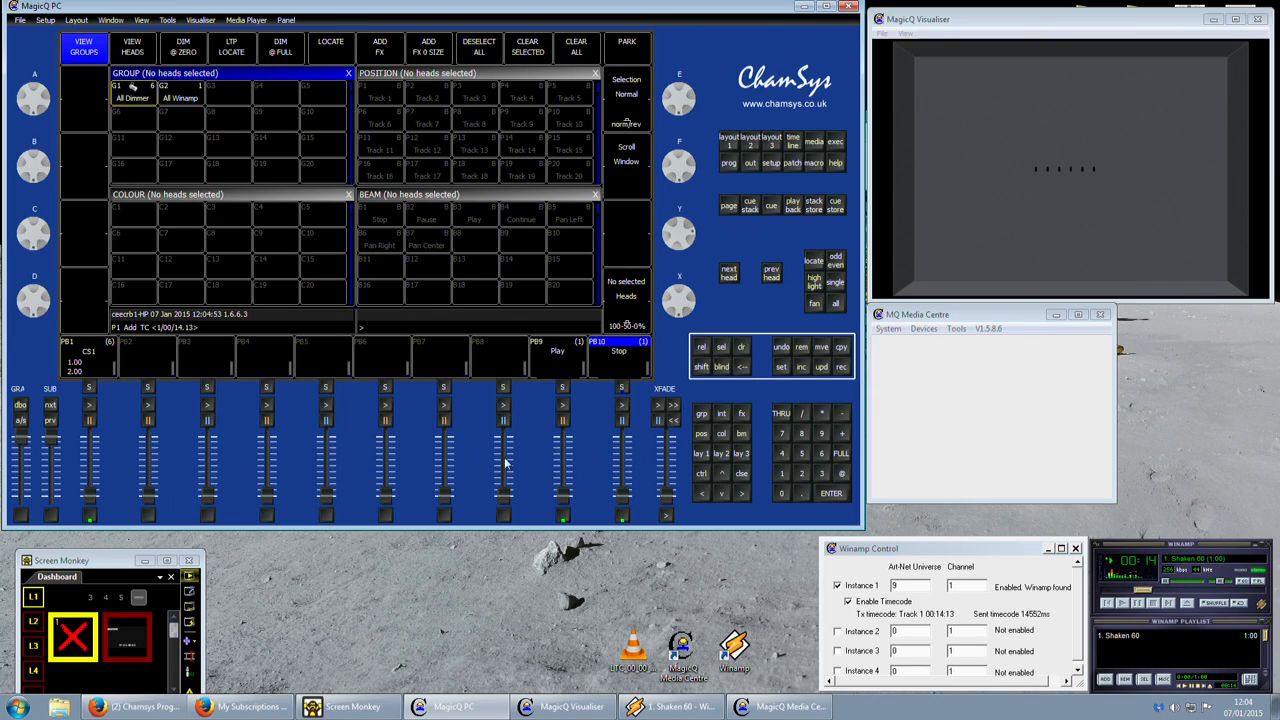
{"action": "left_click", "coordinate": [624, 516]}
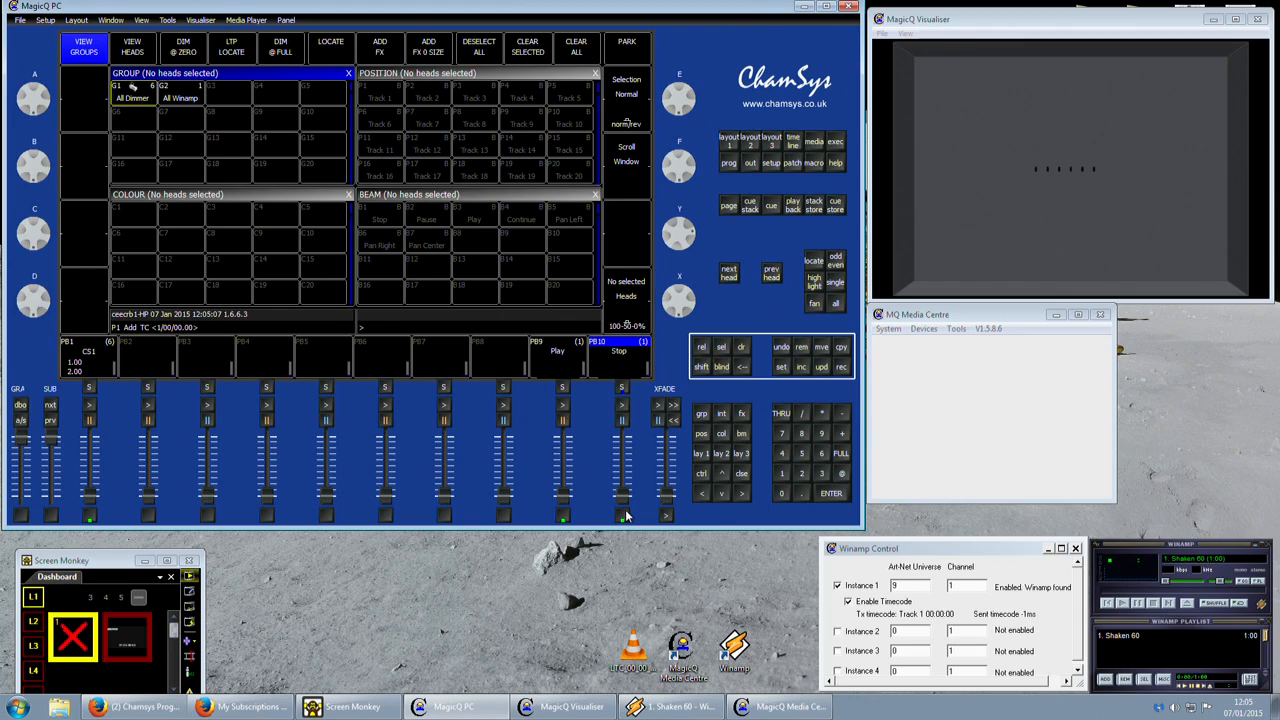
Run playback 1 to preview its chase, open its cue stack, and bring the playback back down.
{"action": "left_click_drag", "start_coordinate": [90, 498], "coordinate": [97, 325]}
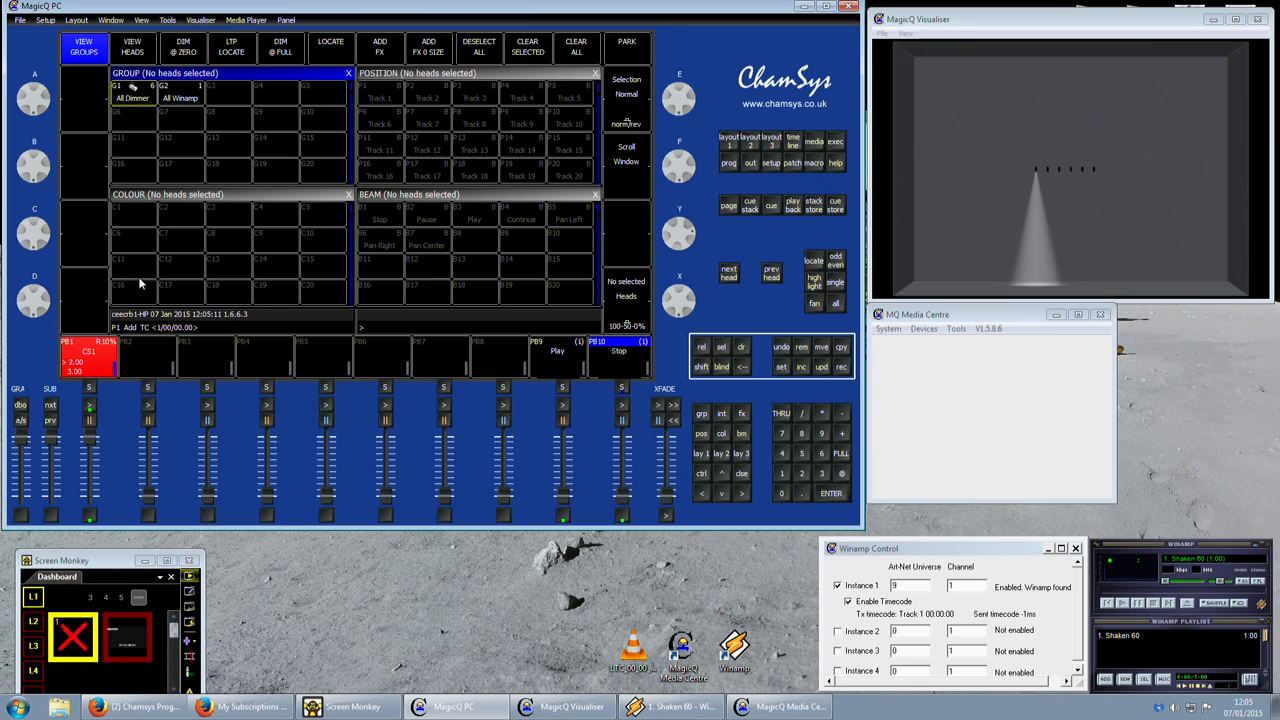
{"action": "left_click", "coordinate": [89, 387]}
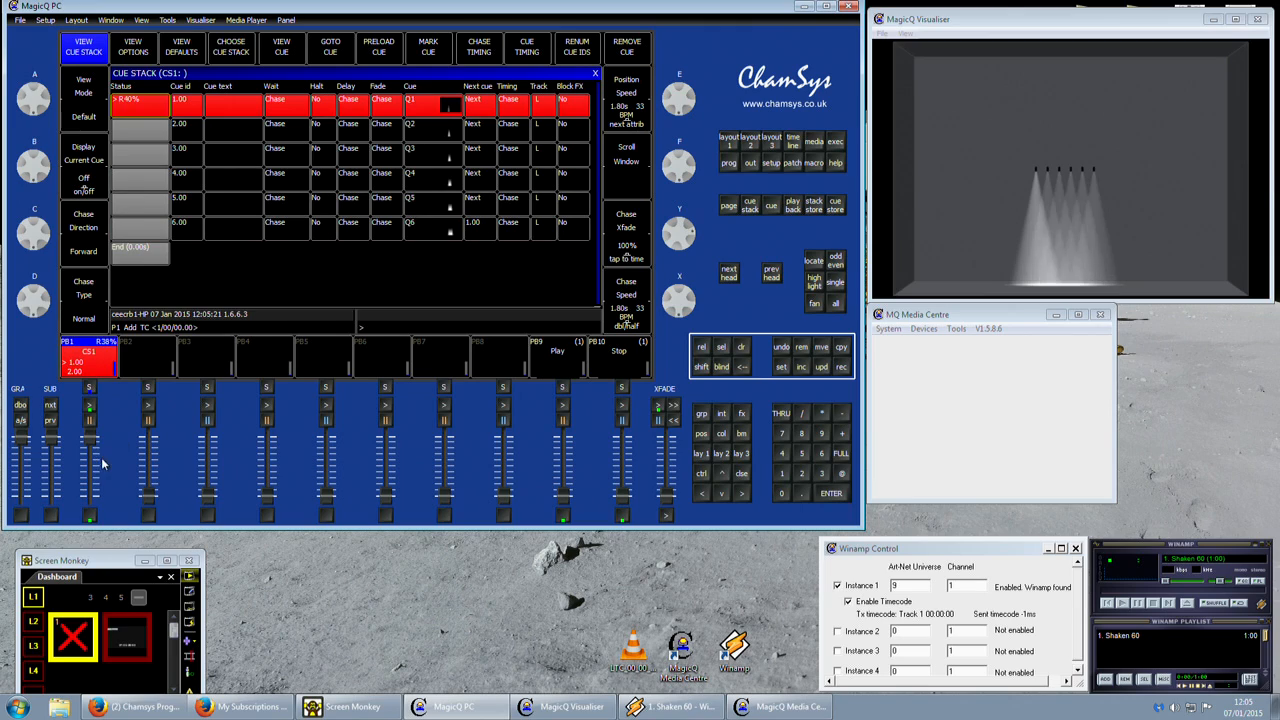
{"action": "left_click_drag", "start_coordinate": [91, 439], "coordinate": [63, 657]}
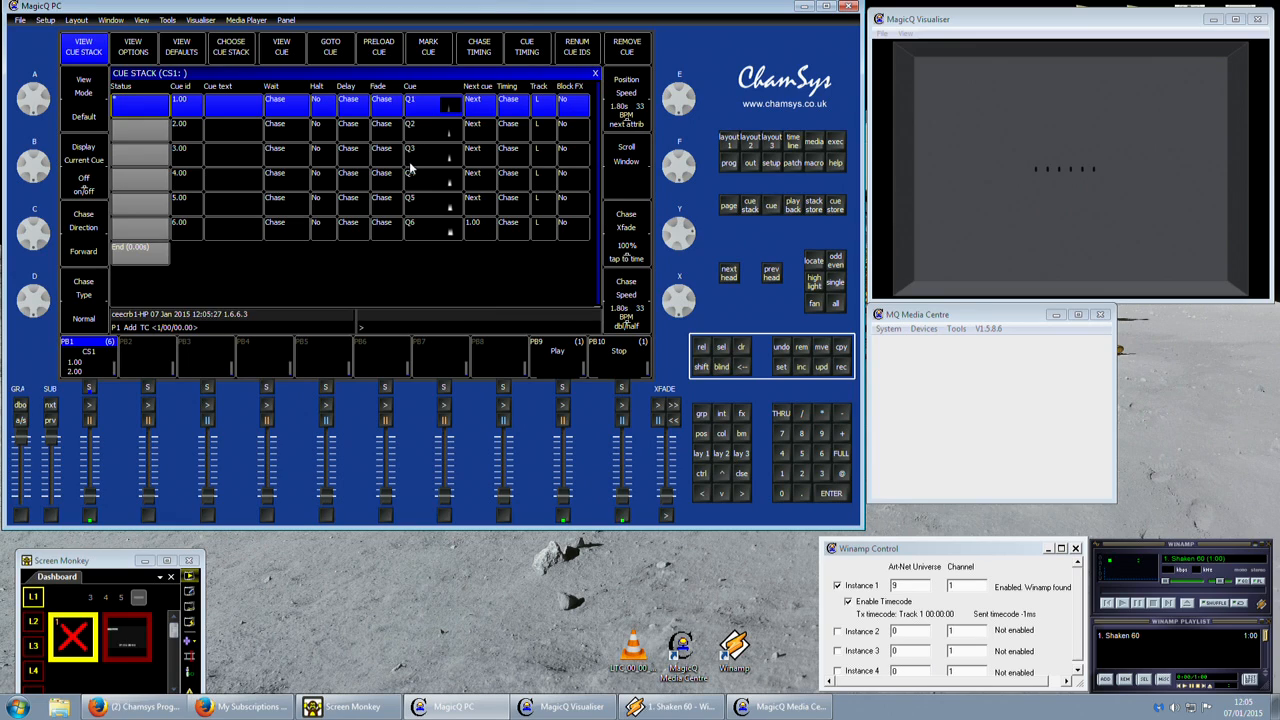
Convert the CS1 cue stack to individual cue timing and set the halt type of all six cues to Timecode.
{"action": "left_click", "coordinate": [526, 52]}
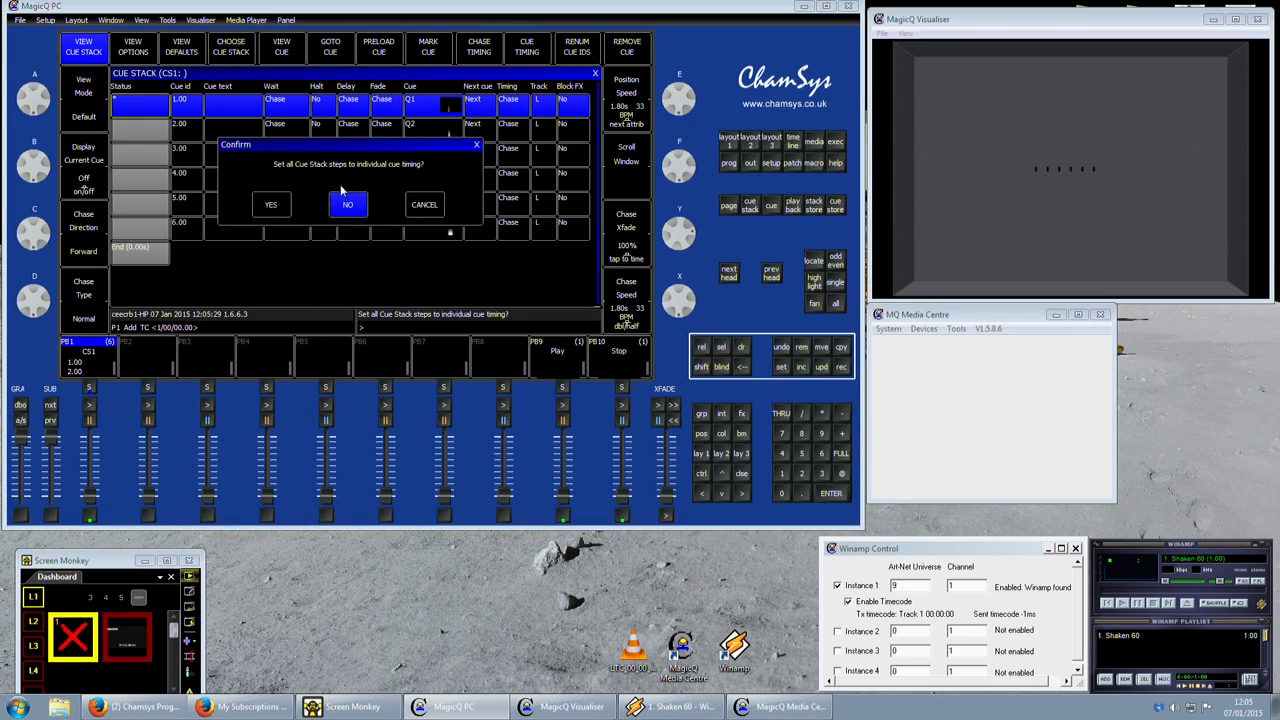
{"action": "left_click", "coordinate": [272, 205]}
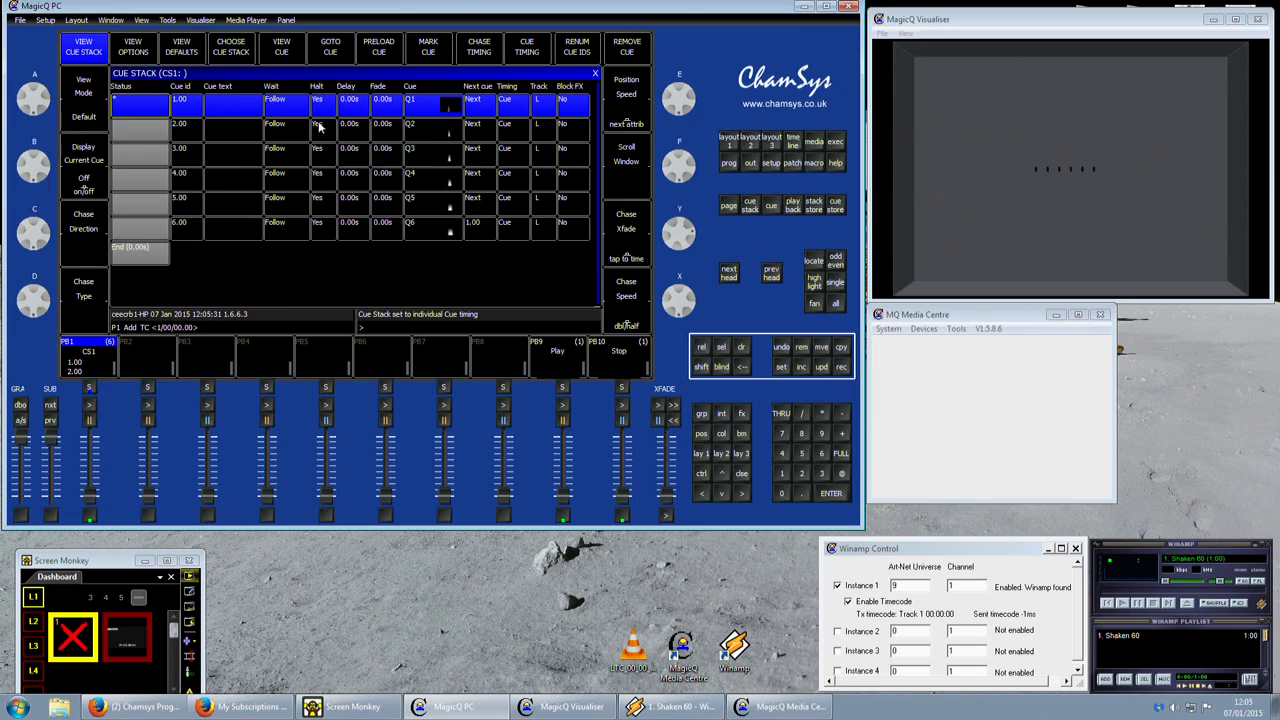
{"action": "left_click_drag", "start_coordinate": [326, 108], "coordinate": [328, 232]}
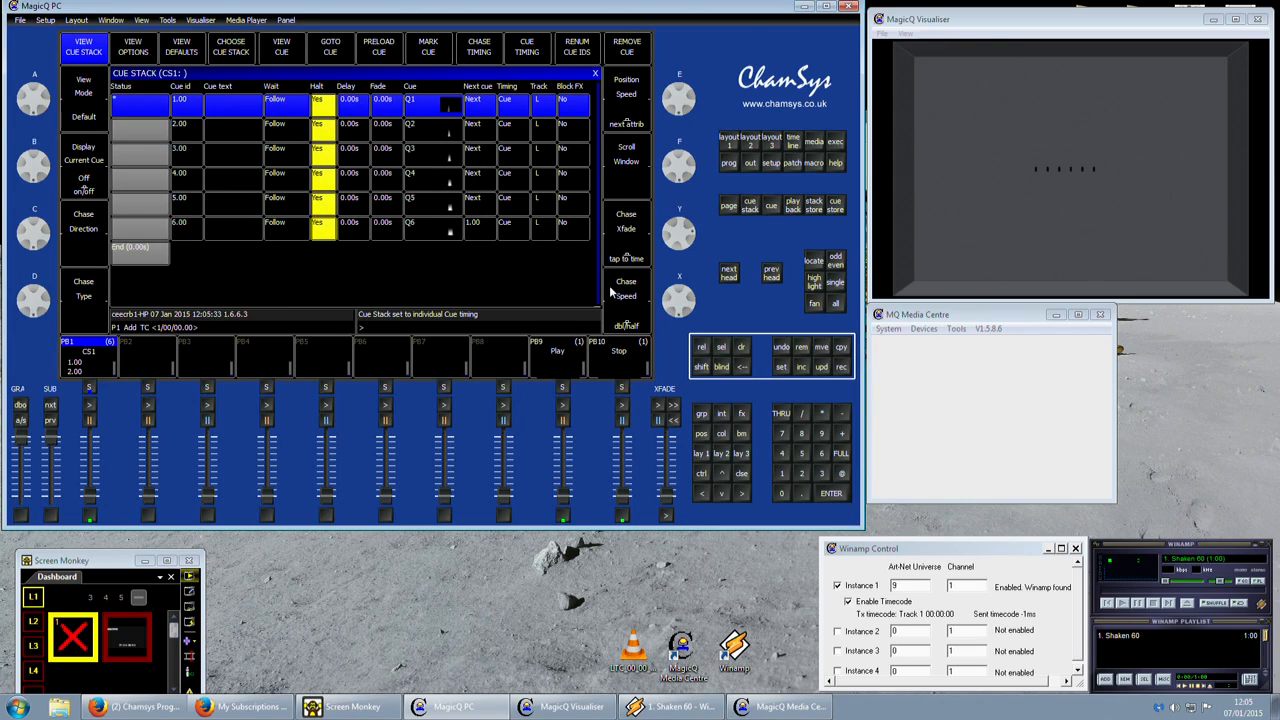
{"action": "left_click", "coordinate": [455, 325]}
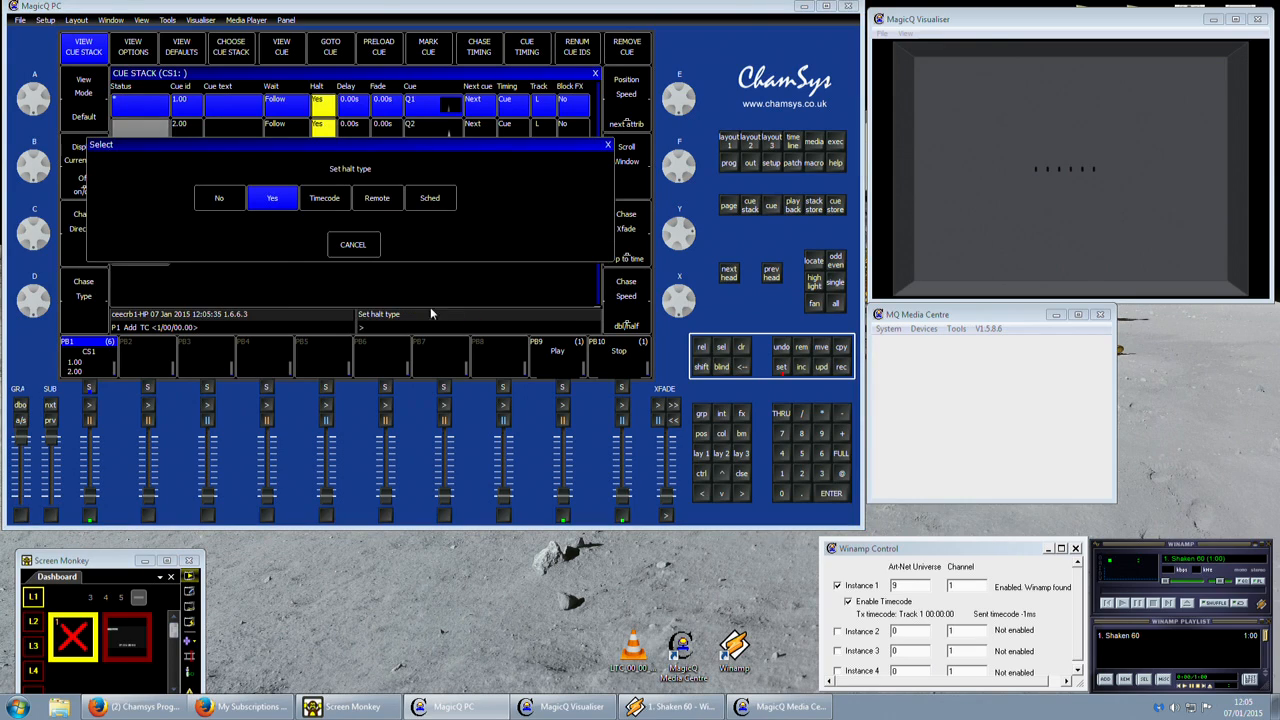
{"action": "left_click", "coordinate": [324, 198]}
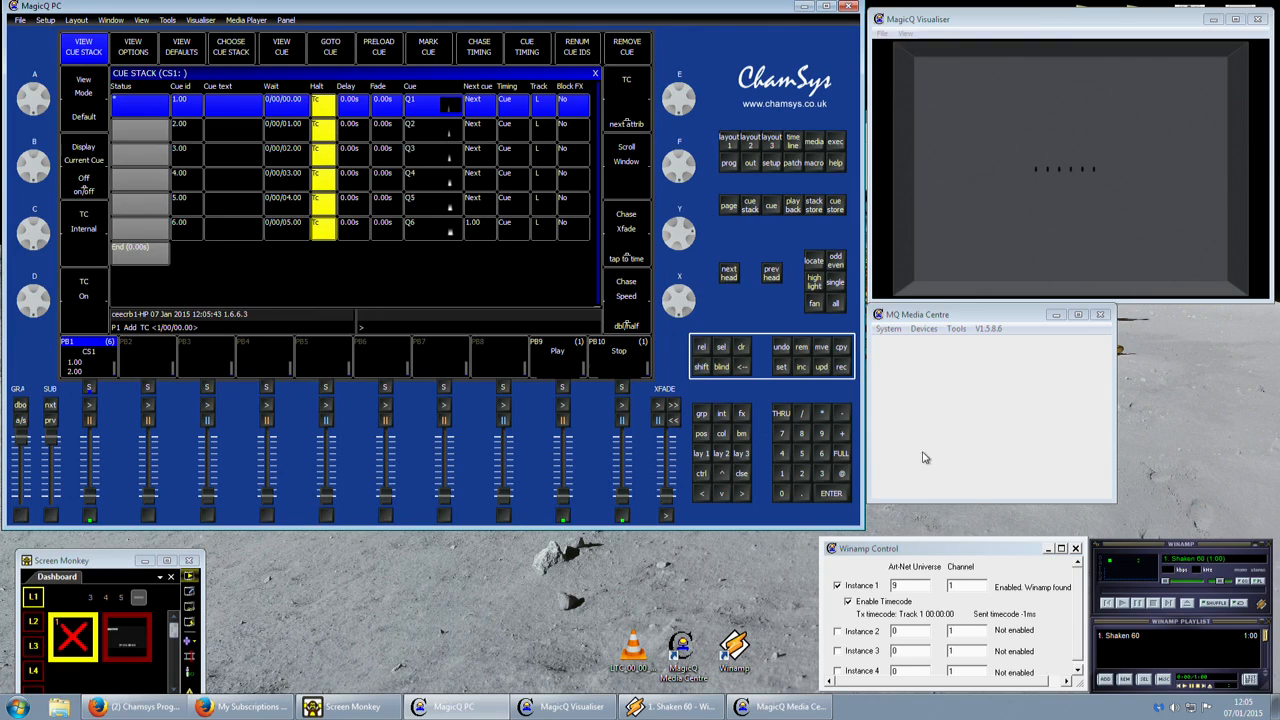
Set the wait timecode of all six cues in CS1 to 1/00/15.00.
{"action": "left_click", "coordinate": [1120, 645]}
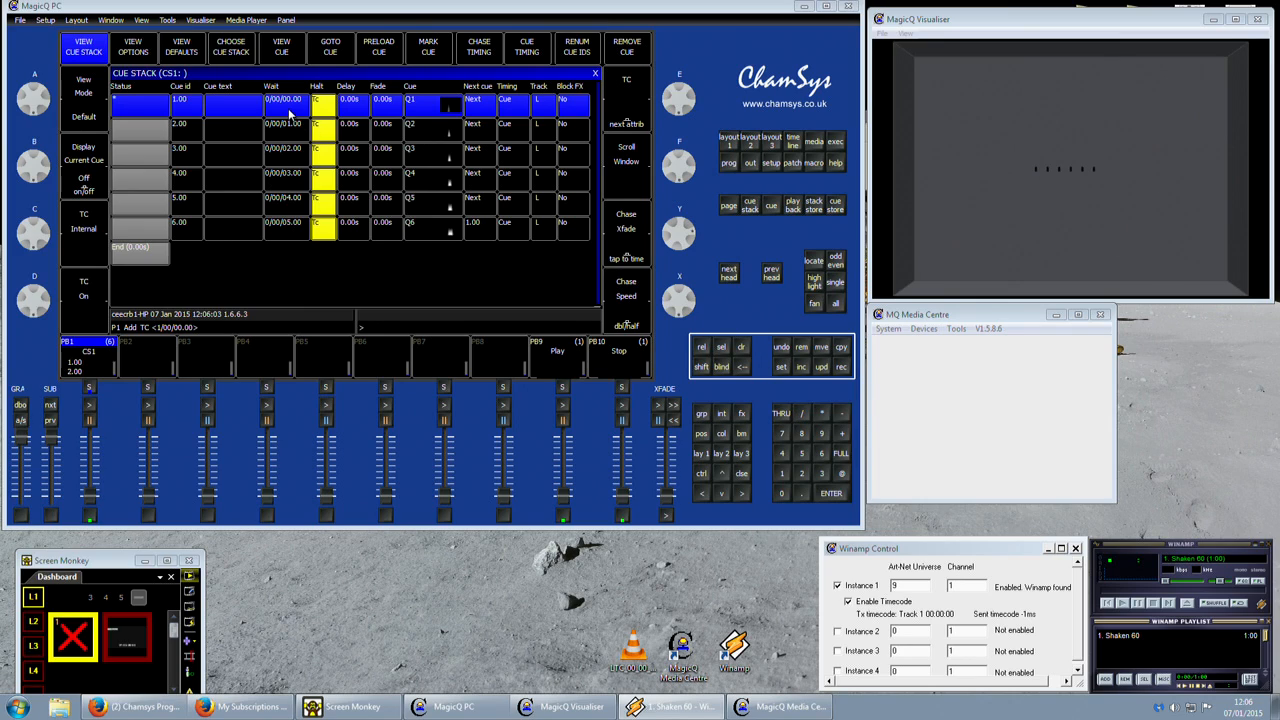
{"action": "left_click_drag", "start_coordinate": [289, 113], "coordinate": [267, 248]}
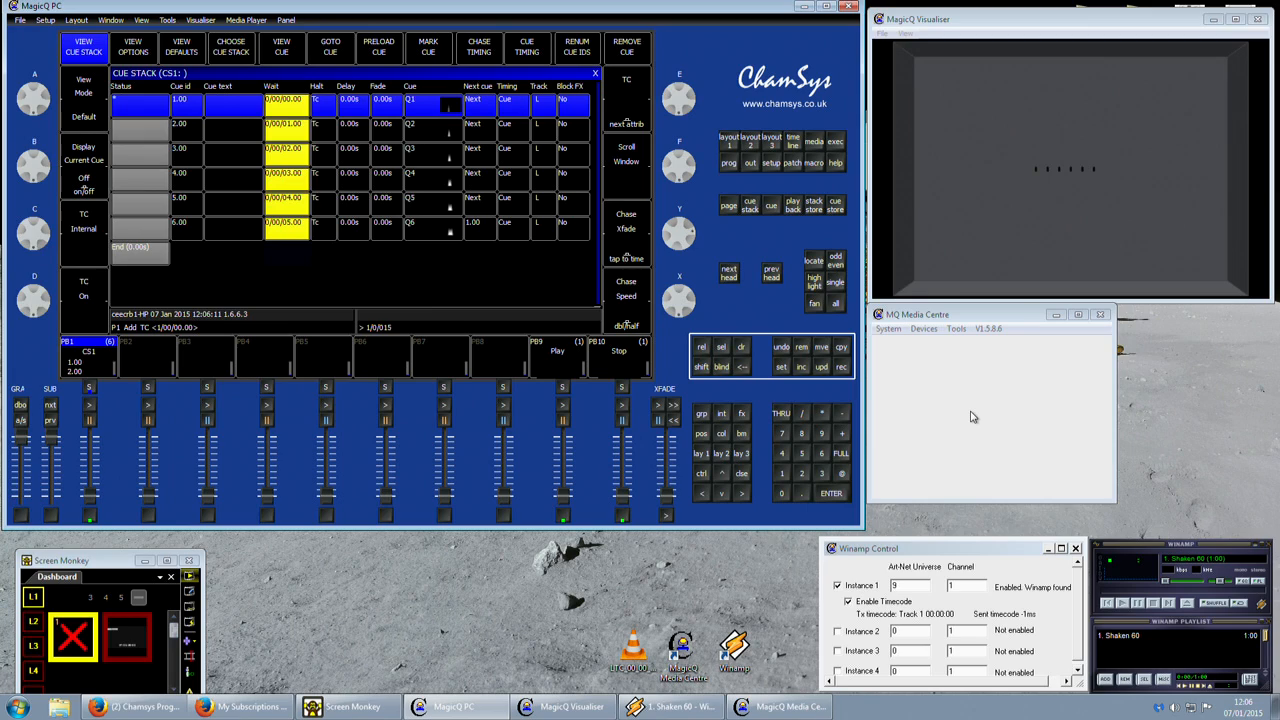
{"action": "key", "text": "Return"}
{"action": "left_click", "coordinate": [277, 110]}
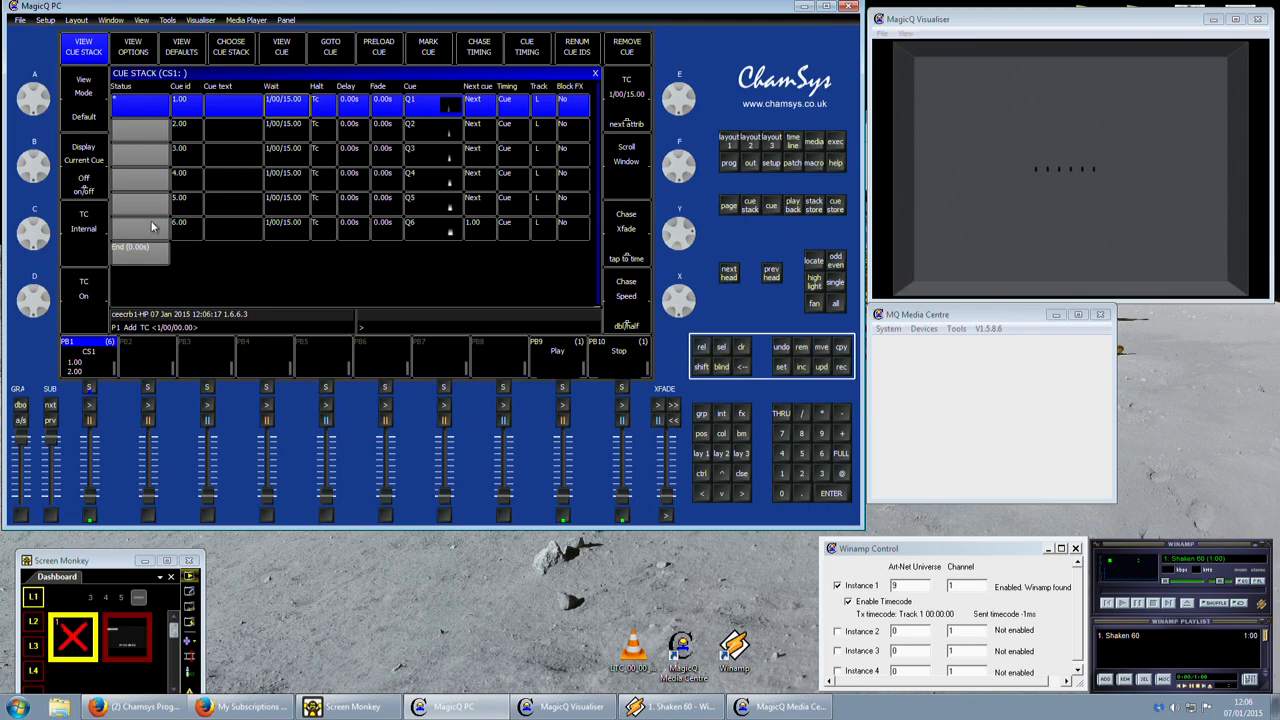
Change the CS1 cue stack's timecode source from internal to external.
{"action": "left_click", "coordinate": [84, 238]}
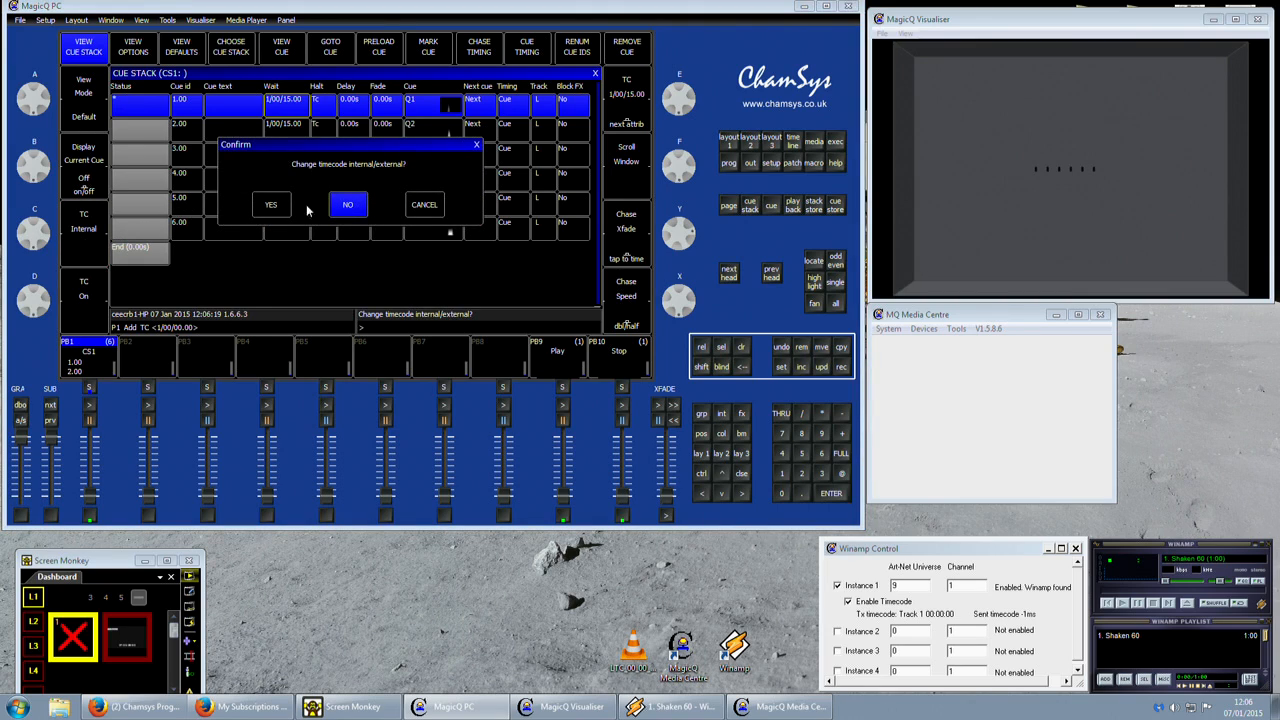
{"action": "left_click", "coordinate": [412, 210]}
{"action": "left_click", "coordinate": [96, 255]}
{"action": "left_click", "coordinate": [285, 205]}
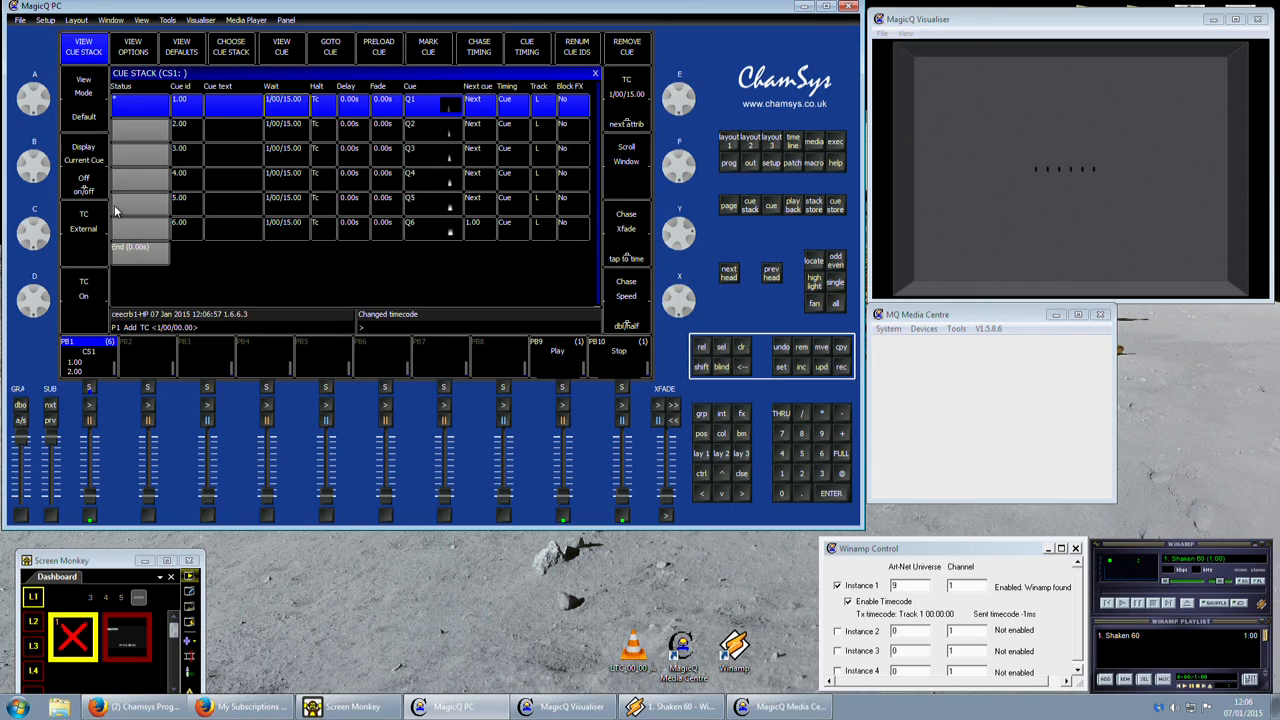
Switch CS1 back to internal timecode and briefly activate playback 1 to watch its internal clock run.
{"action": "left_click", "coordinate": [83, 240]}
{"action": "left_click", "coordinate": [90, 510]}
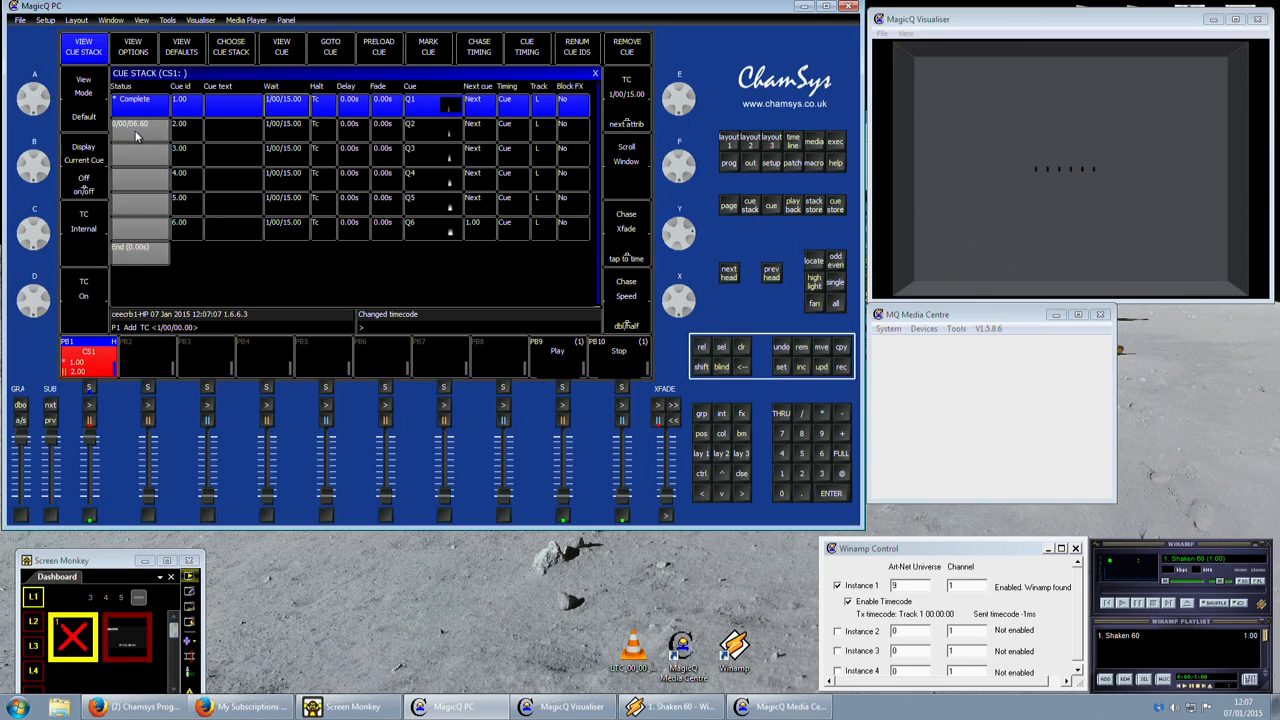
{"action": "left_click", "coordinate": [91, 519]}
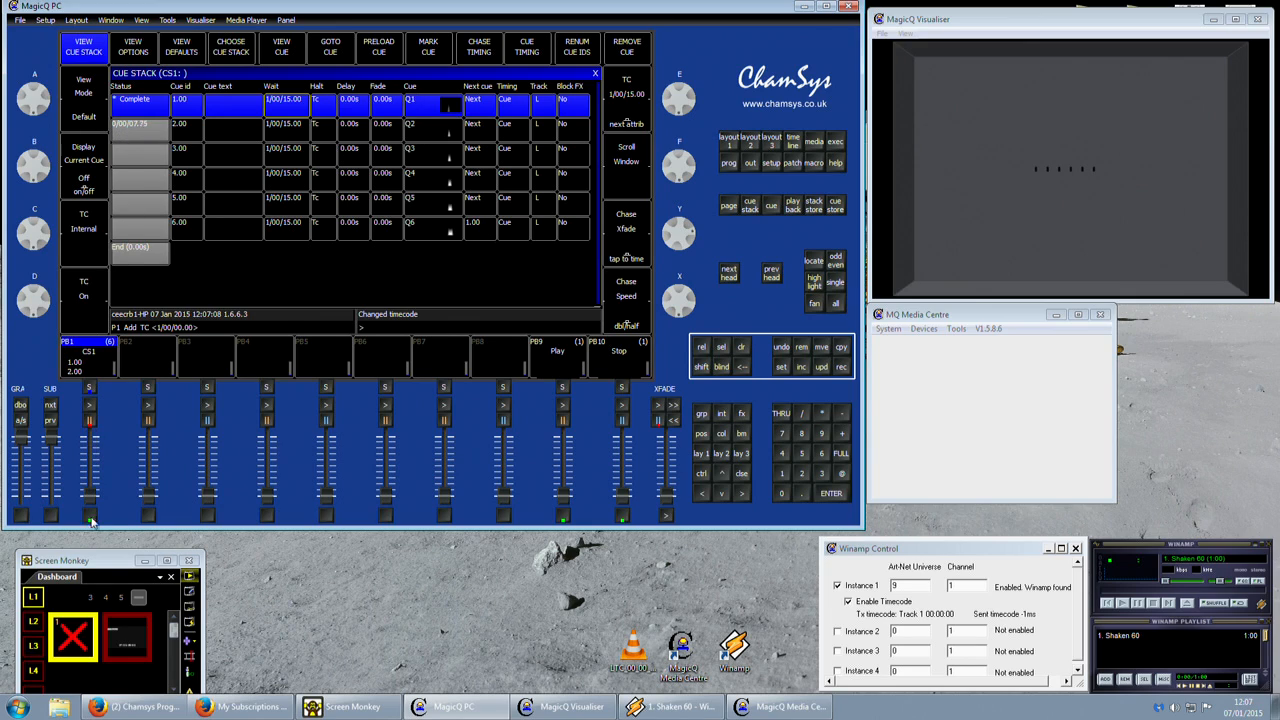
Set the CS1 cue stack to external timecode and raise playback 1 to full.
{"action": "left_click", "coordinate": [93, 240]}
{"action": "left_click", "coordinate": [281, 207]}
{"action": "left_click_drag", "start_coordinate": [92, 500], "coordinate": [97, 432]}
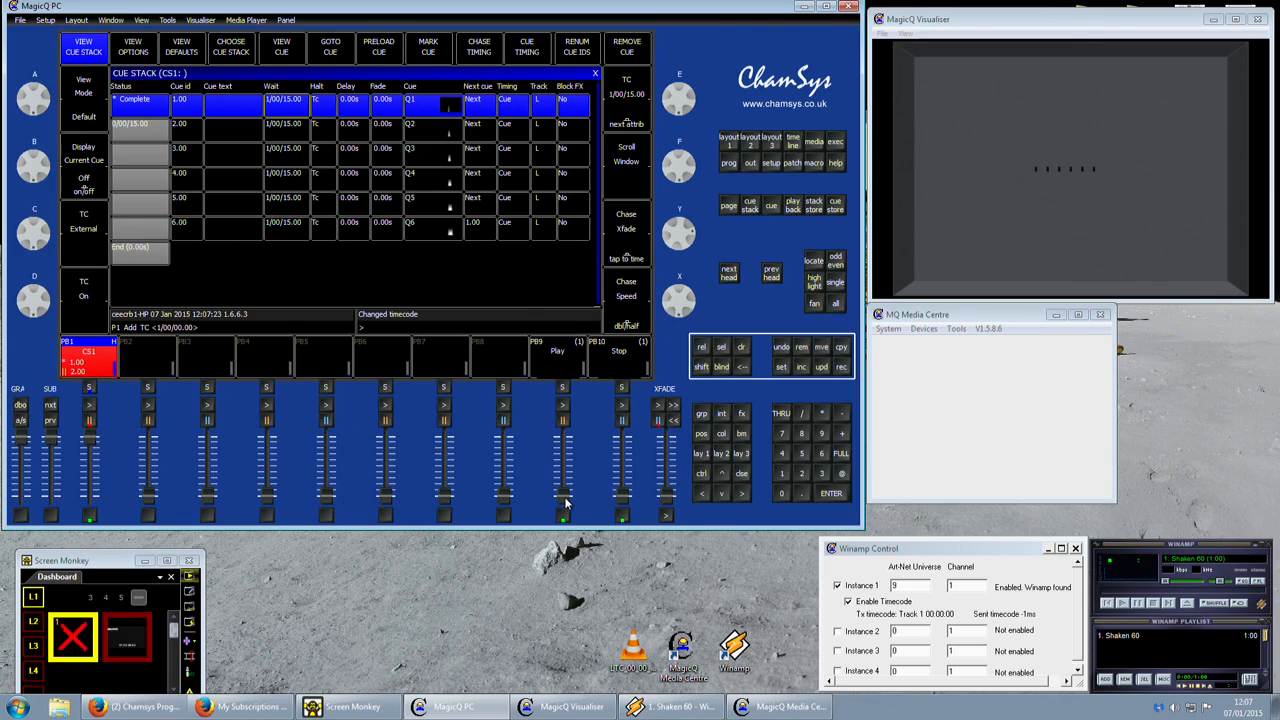
Play the Shaken 60 track in Winamp past 15 seconds to test CS1's timecode triggering, raising the volume and stopping playback at the end.
{"action": "mouse_move", "coordinate": [565, 503]}
{"action": "left_mouse_down"}
{"action": "mouse_move", "coordinate": [565, 438]}
{"action": "mouse_move", "coordinate": [565, 495]}
{"action": "left_mouse_up"}
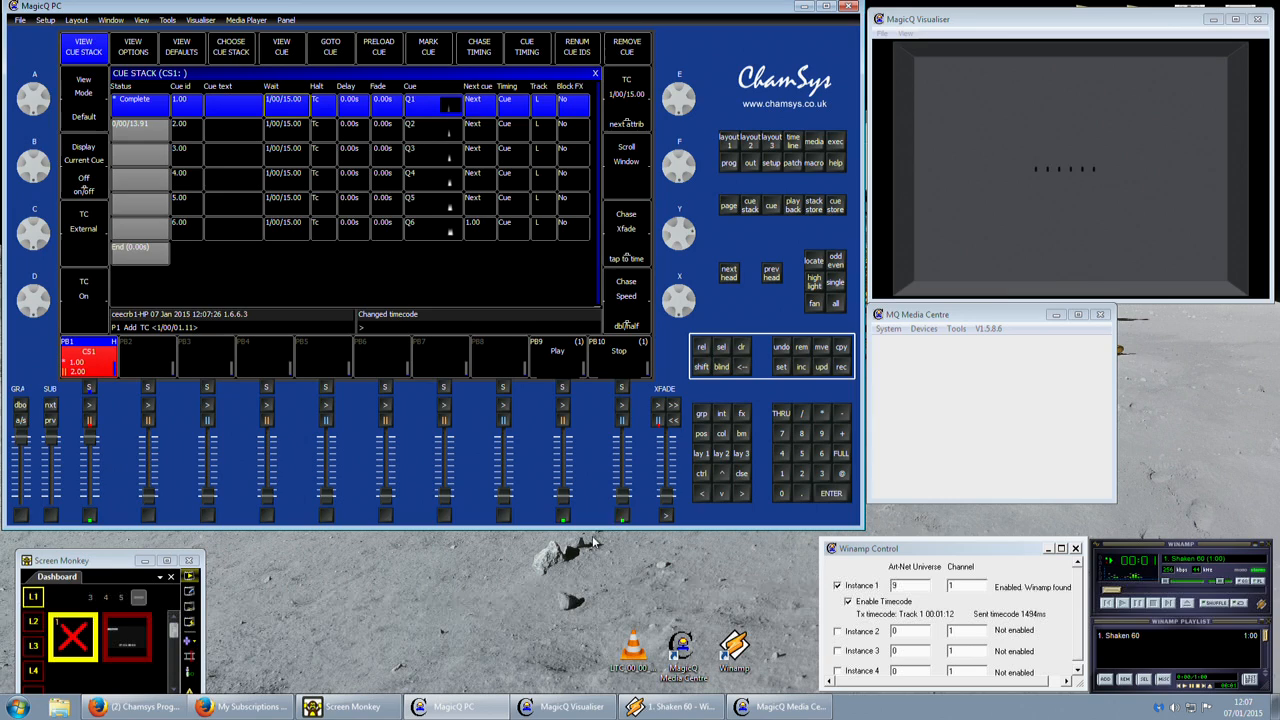
{"action": "left_click", "coordinate": [1123, 604]}
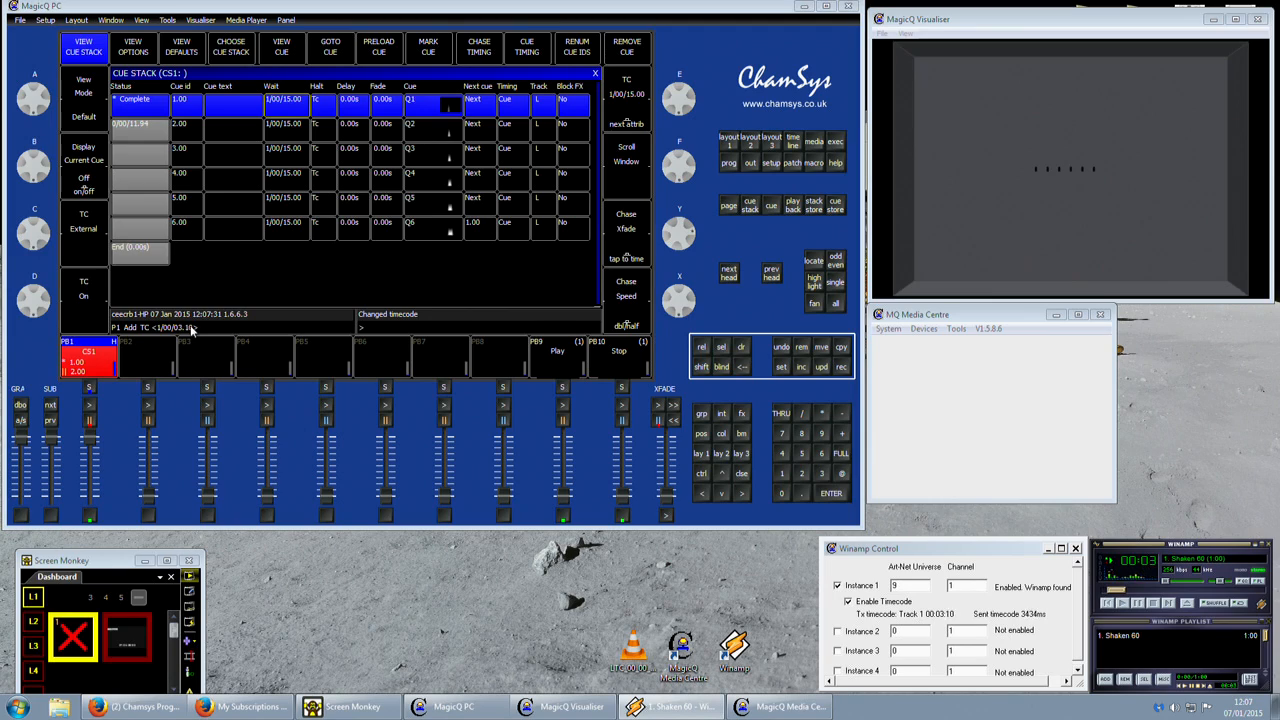
{"action": "left_click_drag", "start_coordinate": [1178, 582], "coordinate": [1200, 583]}
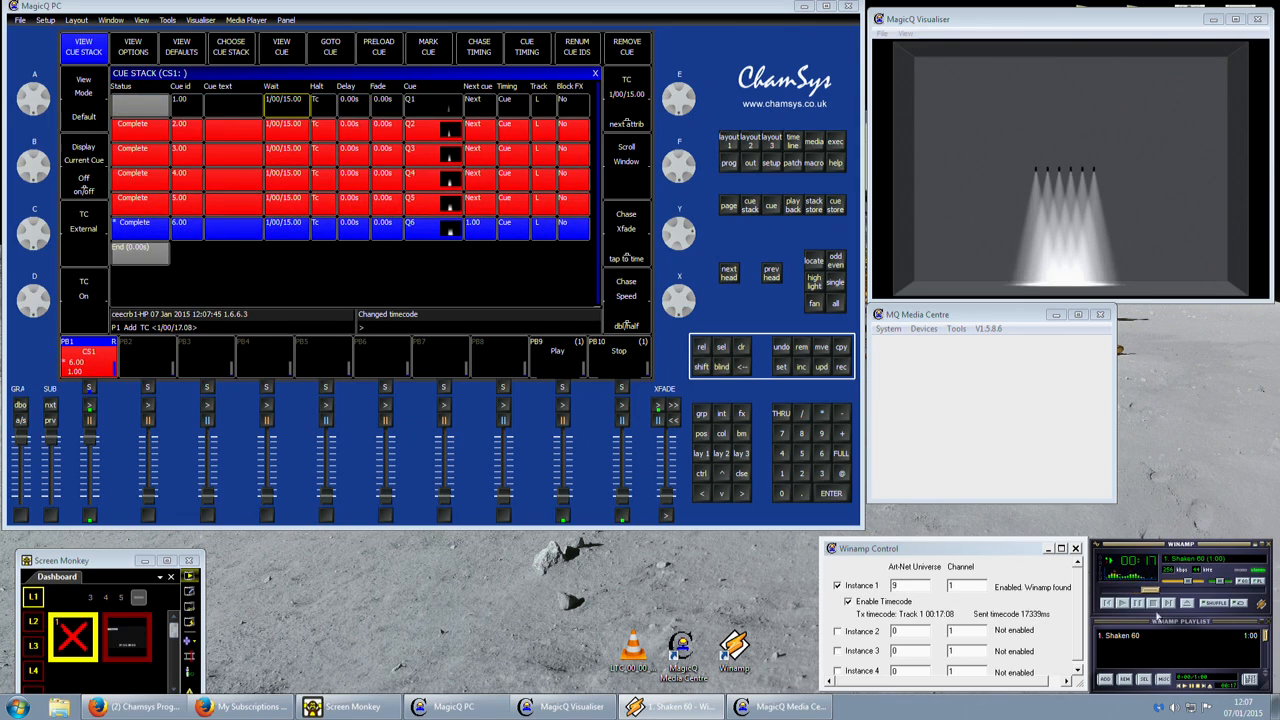
{"action": "left_click", "coordinate": [1154, 604]}
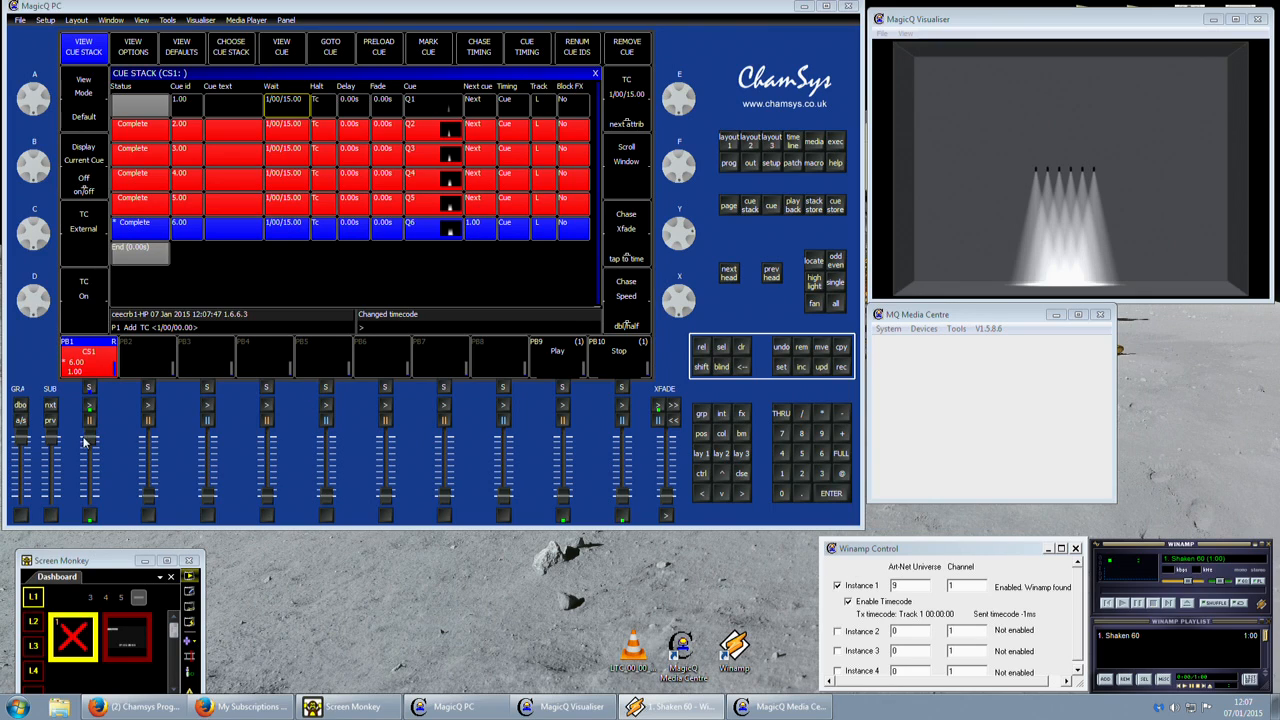
Release CS1 by lowering playback 1 to zero and raise it back to full to restart at cue 1.
{"action": "left_click_drag", "start_coordinate": [86, 439], "coordinate": [84, 565]}
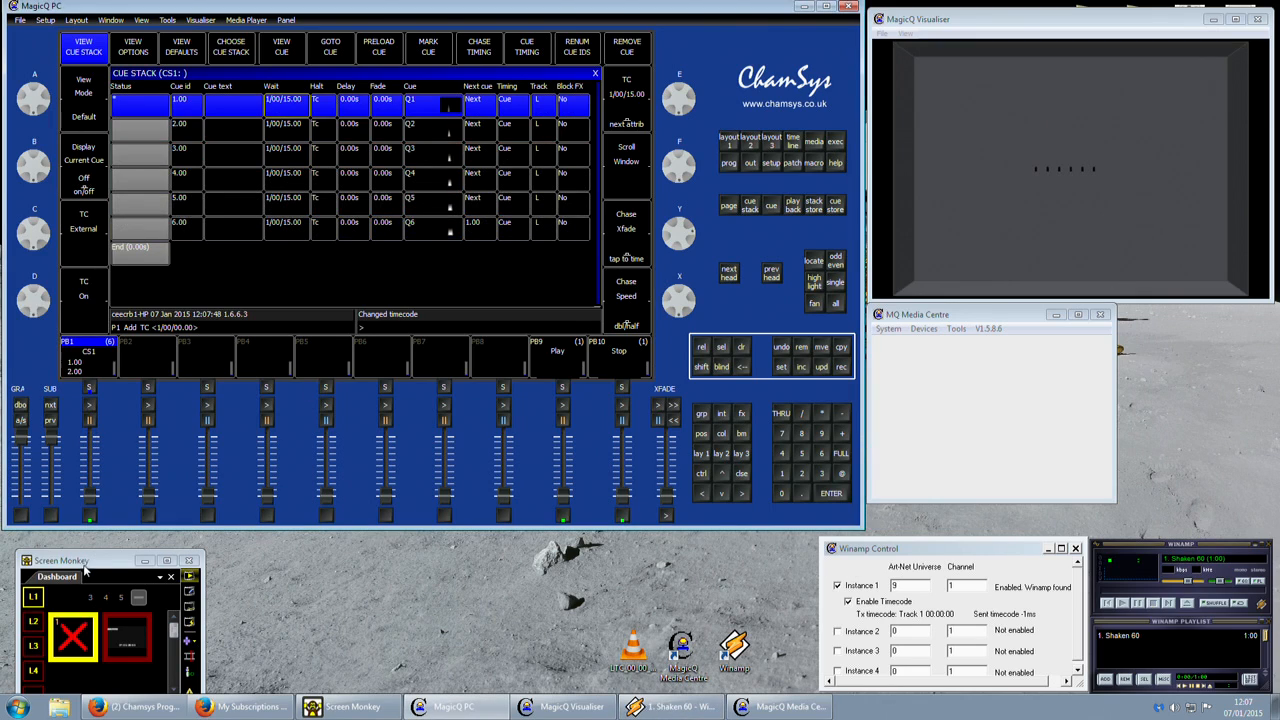
{"action": "left_click", "coordinate": [86, 513]}
{"action": "left_click_drag", "start_coordinate": [90, 497], "coordinate": [84, 552]}
{"action": "left_click_drag", "start_coordinate": [91, 494], "coordinate": [89, 408]}
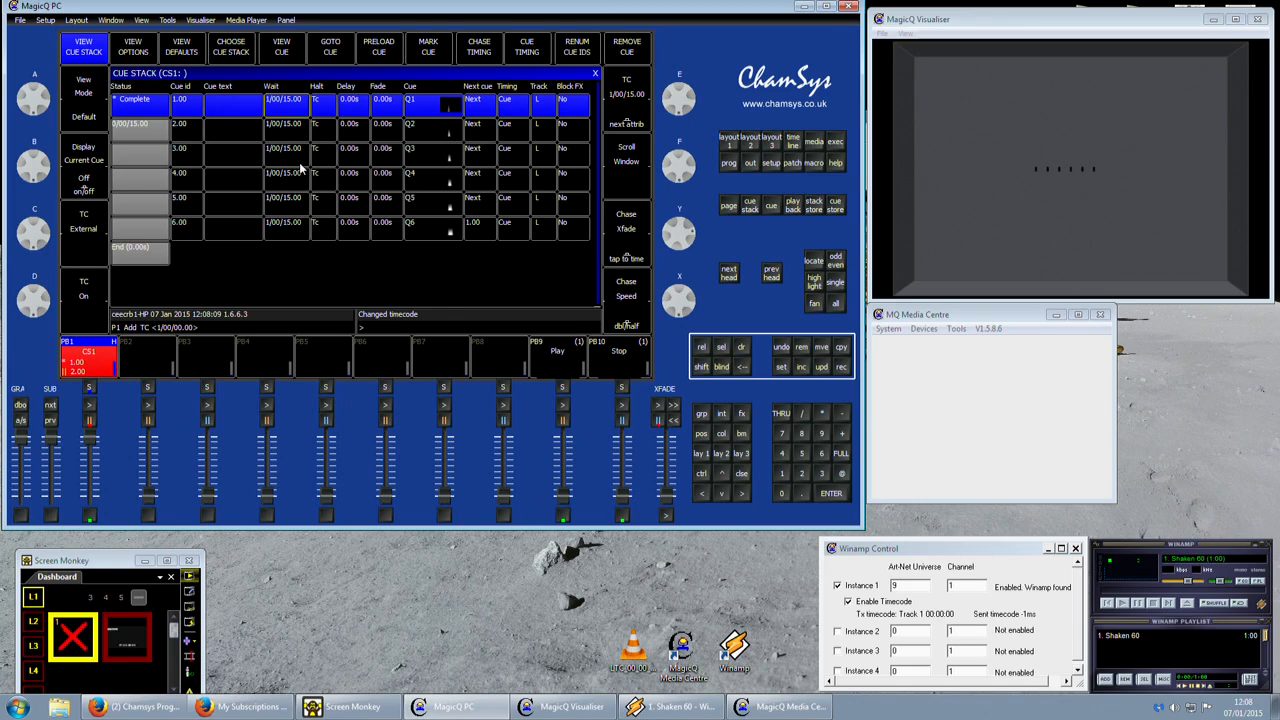
Set cue 6's wait timecode to 1/00/16.06.
{"action": "left_click", "coordinate": [271, 232]}
{"action": "type", "text": "1/00/15"}
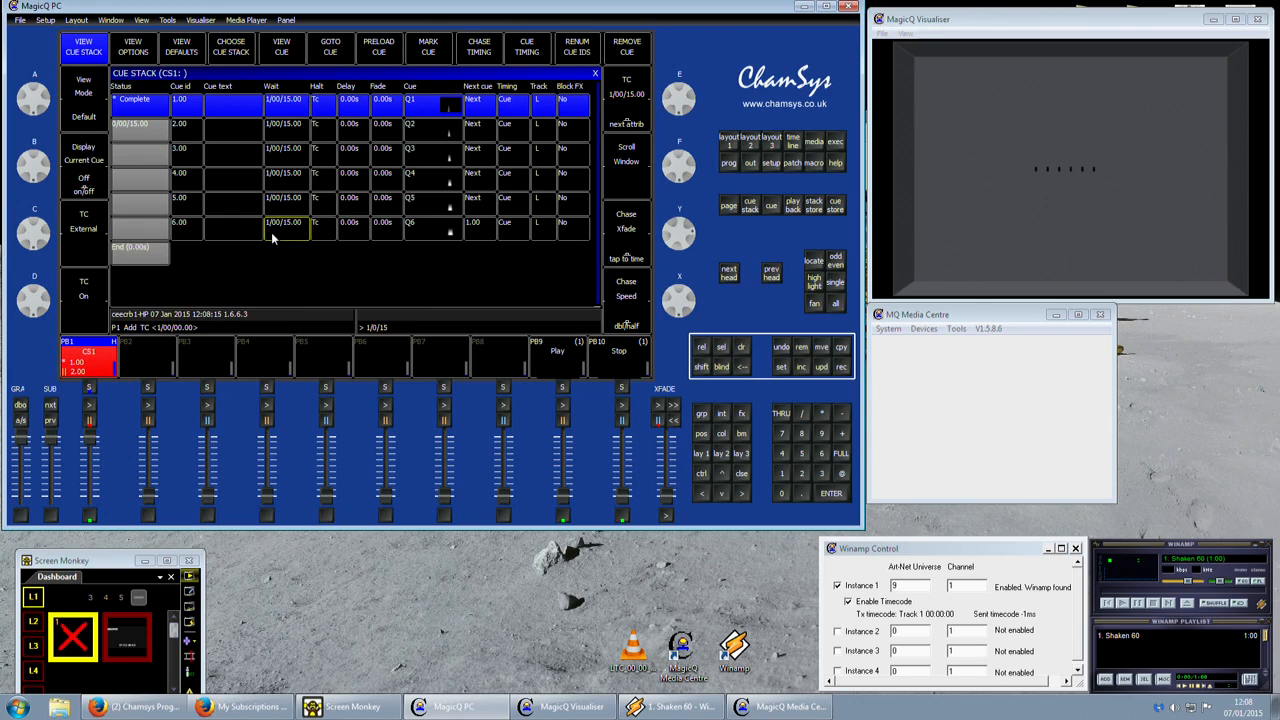
{"action": "key", "text": "BackSpace"}
{"action": "type", "text": "6.06"}
{"action": "key", "text": "Return"}
Play the track in Winamp and jump back and forth around the cue times to check how CS1 follows the timecode.
{"action": "left_click", "coordinate": [1122, 603]}
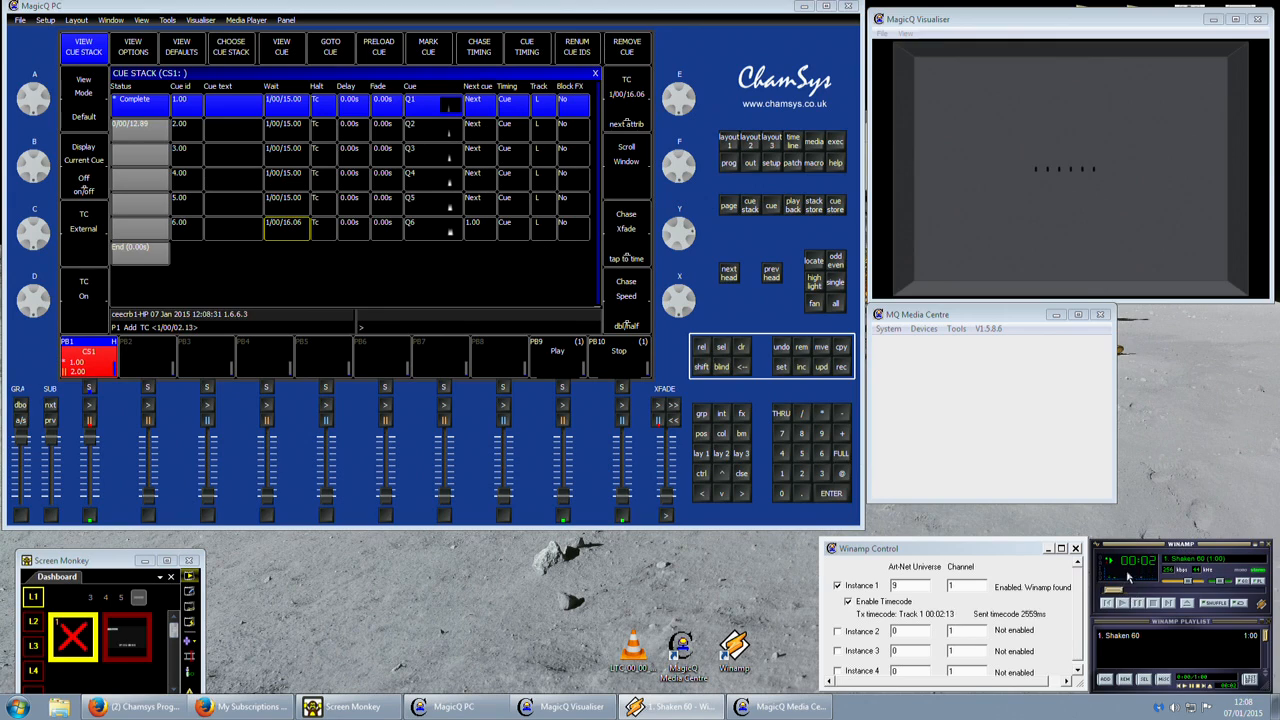
{"action": "left_click", "coordinate": [1152, 590]}
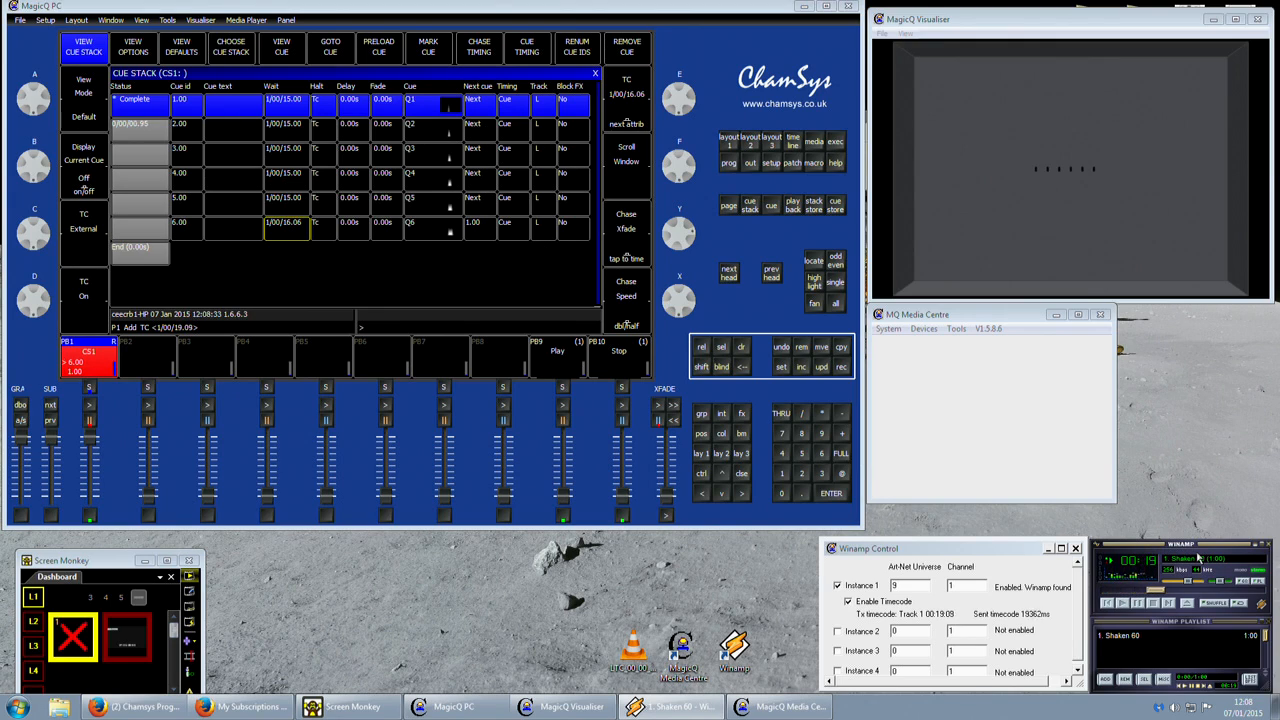
{"action": "key", "text": "Left"}
{"action": "key", "text": "Left"}
{"action": "key", "text": "Left"}
{"action": "key", "text": "Left"}
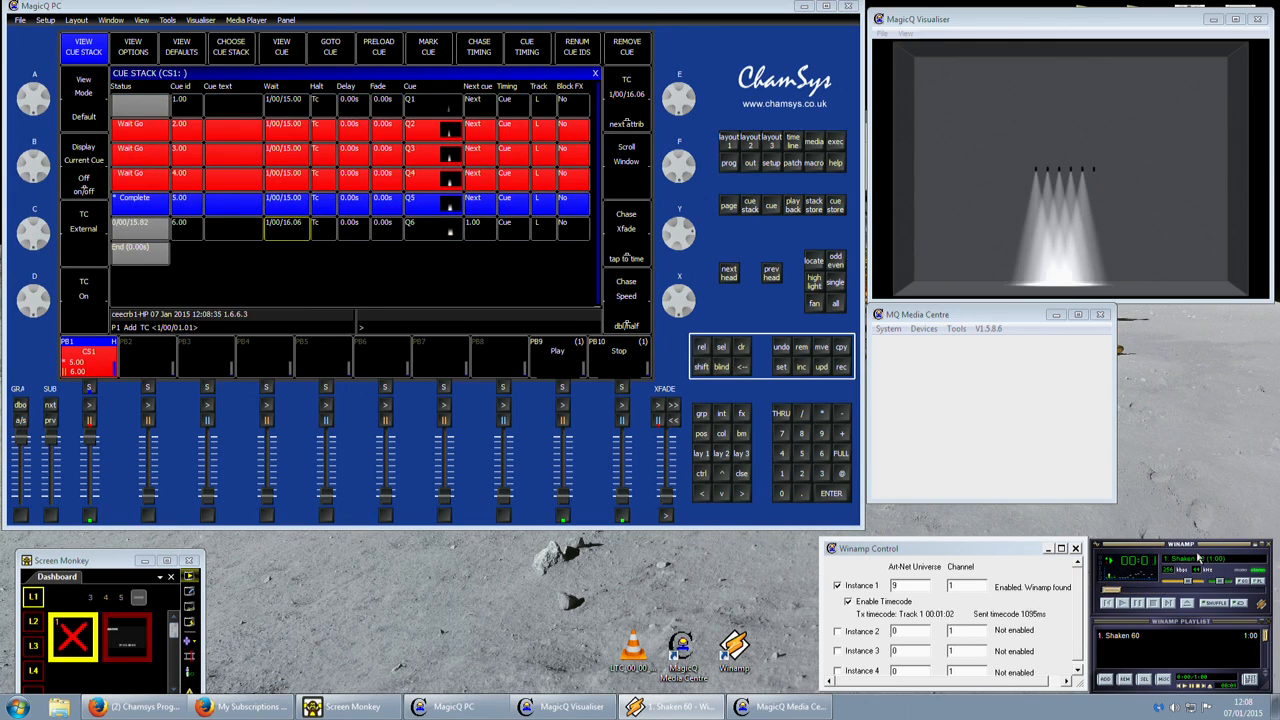
{"action": "left_click", "coordinate": [1149, 590]}
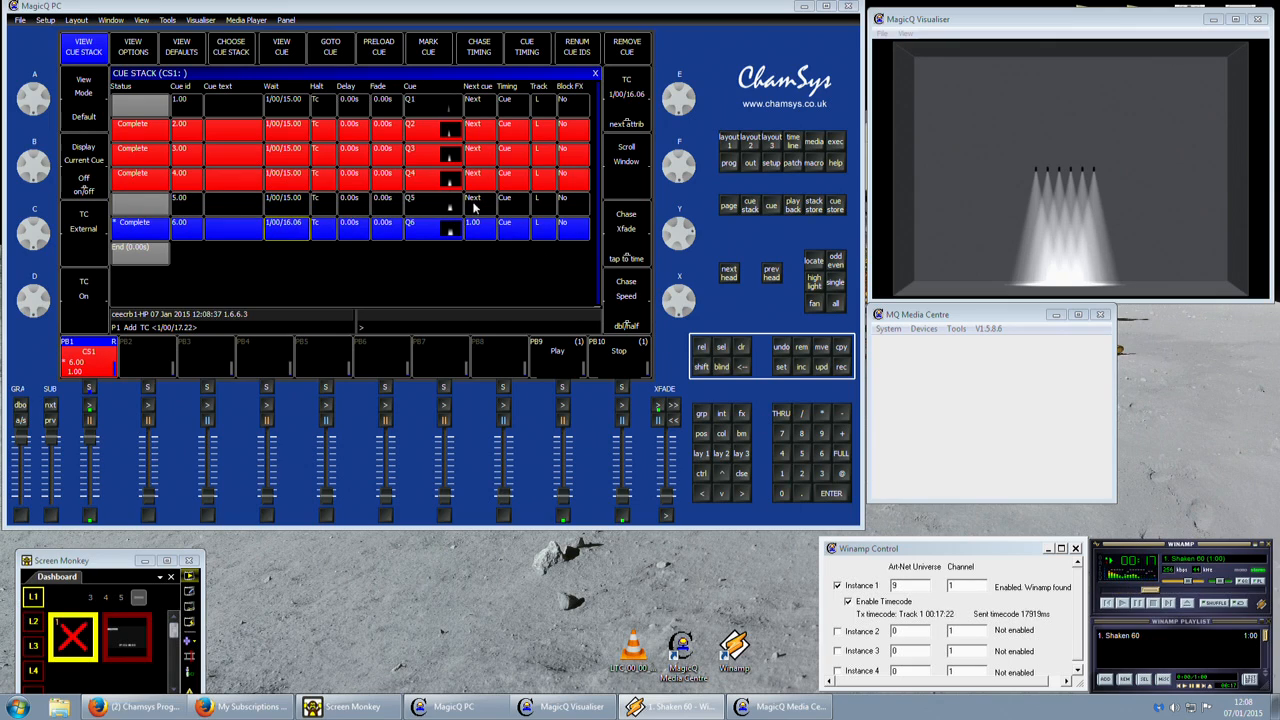
{"action": "key", "text": "Left"}
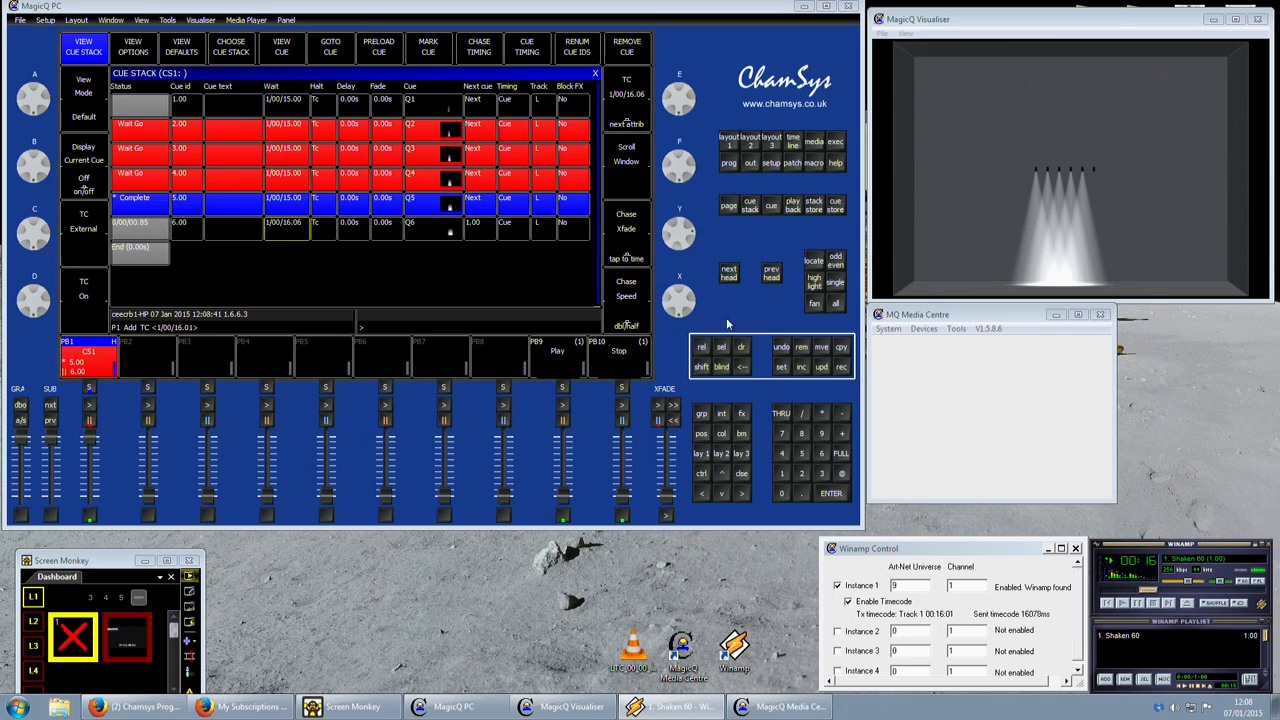
{"action": "key", "text": "Right"}
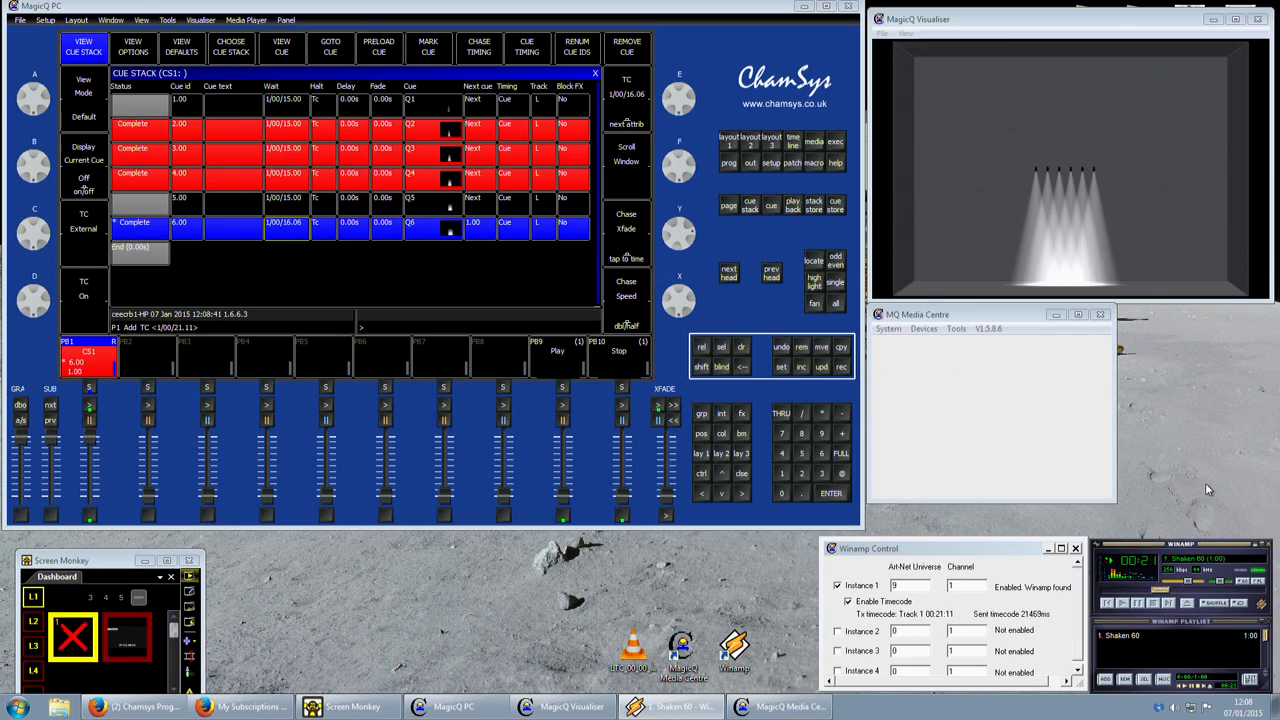
{"action": "key", "text": "Left"}
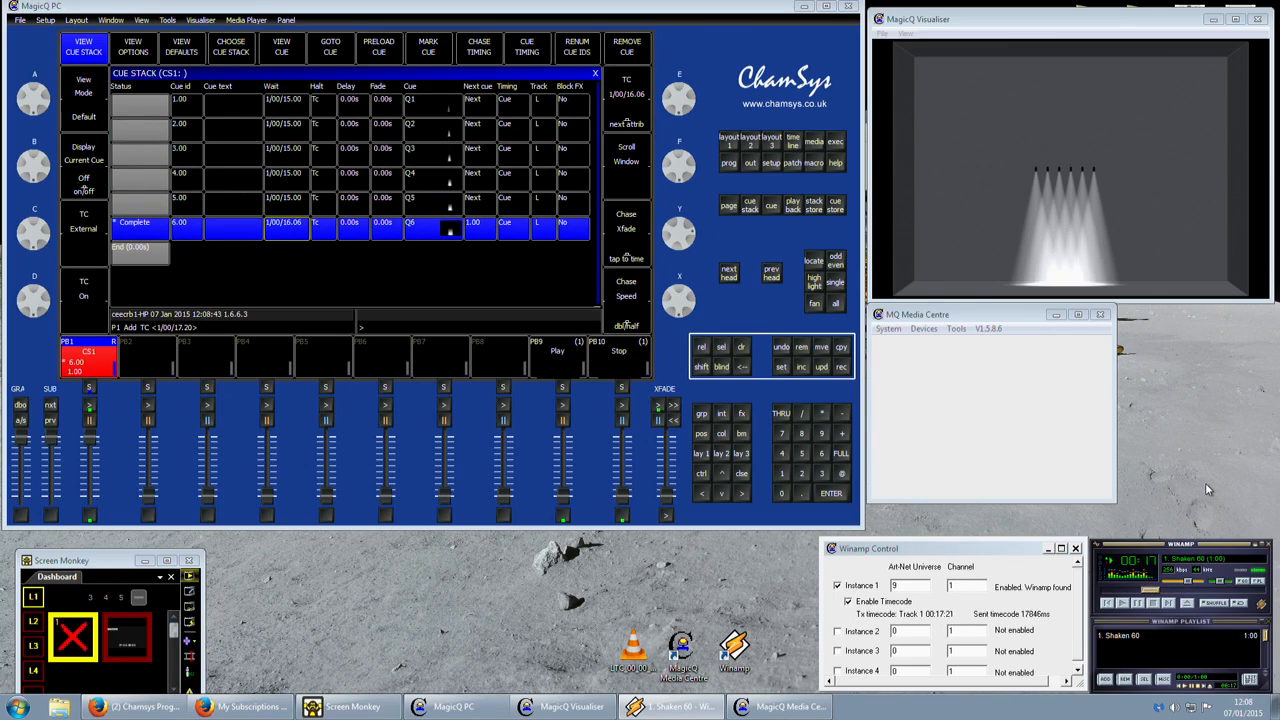
{"action": "key", "text": "Left"}
{"action": "key", "text": "Left"}
{"action": "key", "text": "Left"}
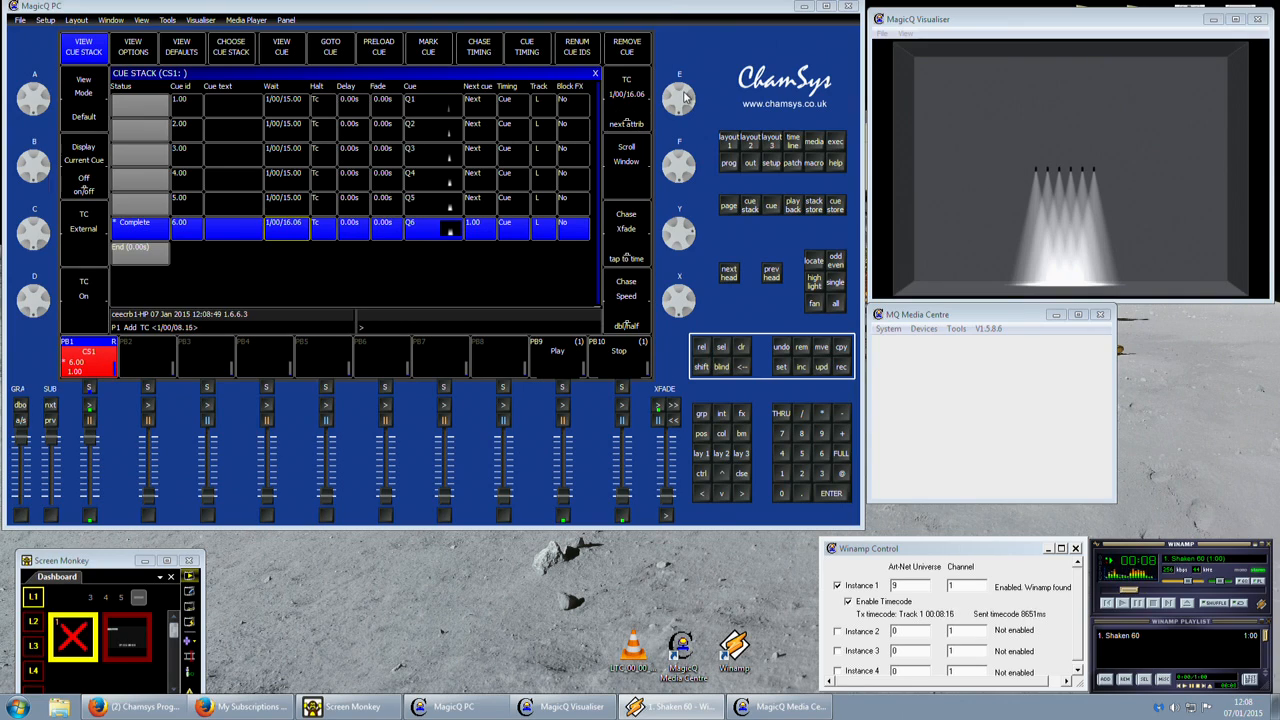
Fine-tune cue 6's wait timecode to 1/00/16.11 with the encoder wheel.
{"action": "left_click", "coordinate": [292, 229]}
{"action": "left_click", "coordinate": [290, 208]}
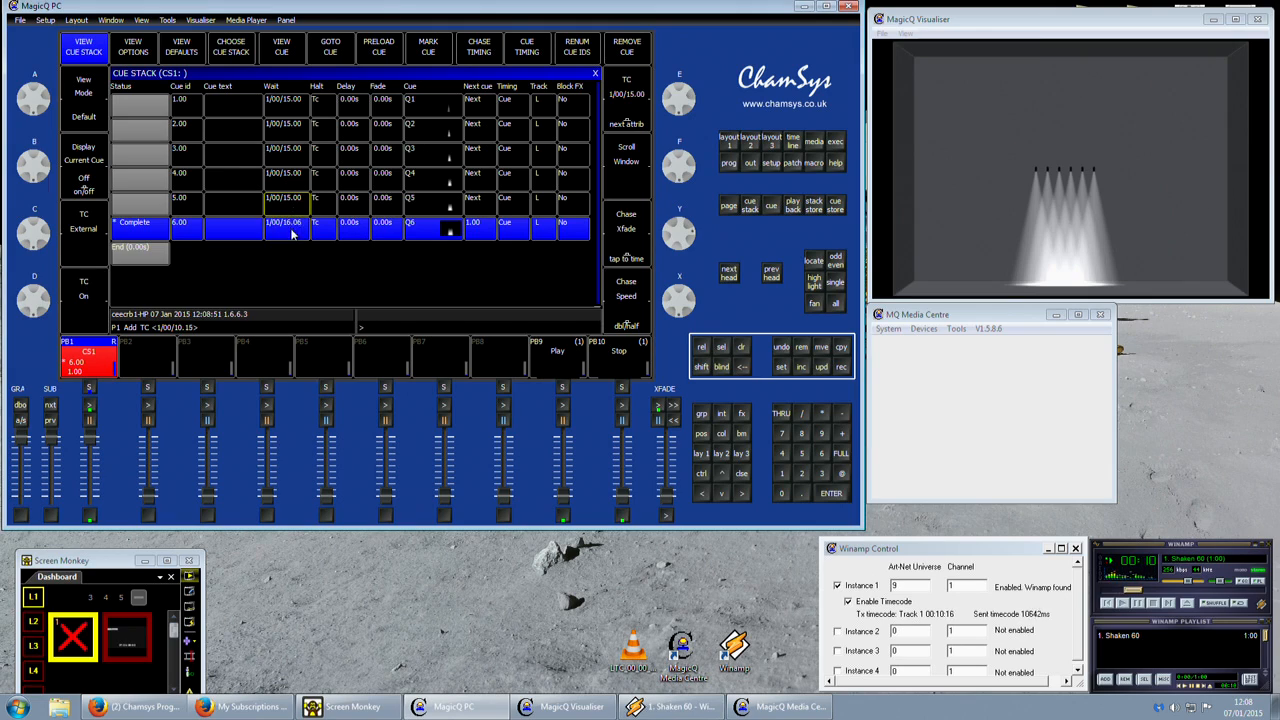
{"action": "left_click", "coordinate": [292, 233]}
{"action": "scroll", "coordinate": [686, 111], "scroll_direction": "up", "scroll_amount": 6}
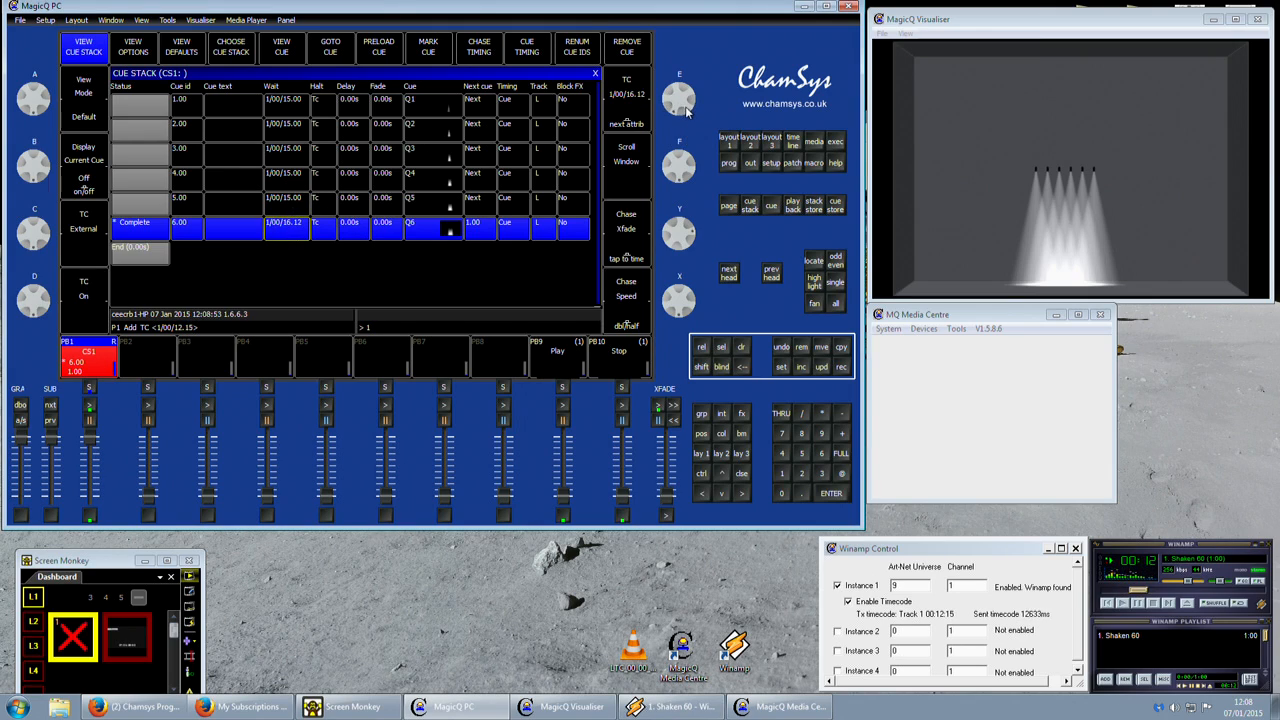
{"action": "scroll", "coordinate": [688, 111], "scroll_direction": "up", "scroll_amount": 5}
{"action": "scroll", "coordinate": [688, 108], "scroll_direction": "down", "scroll_amount": 6}
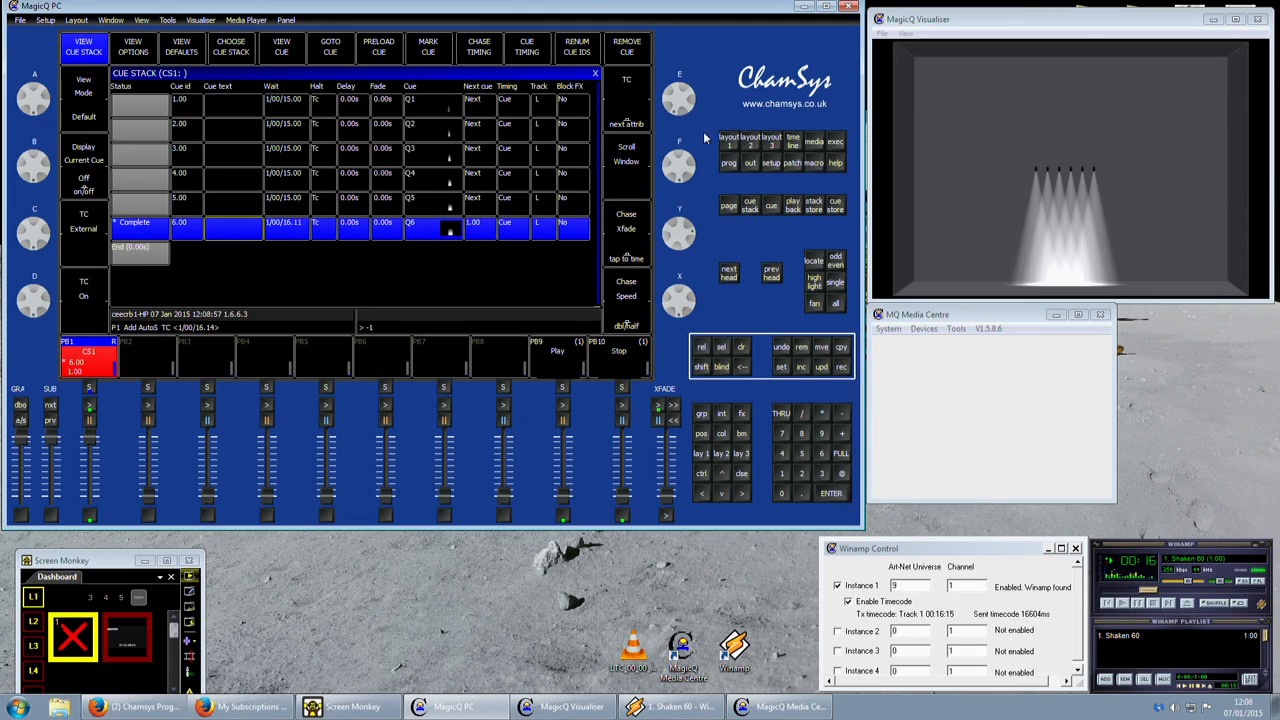
Stop the Winamp track, lower playback 1 to release CS1 and clear the programmer.
{"action": "left_click", "coordinate": [1153, 604]}
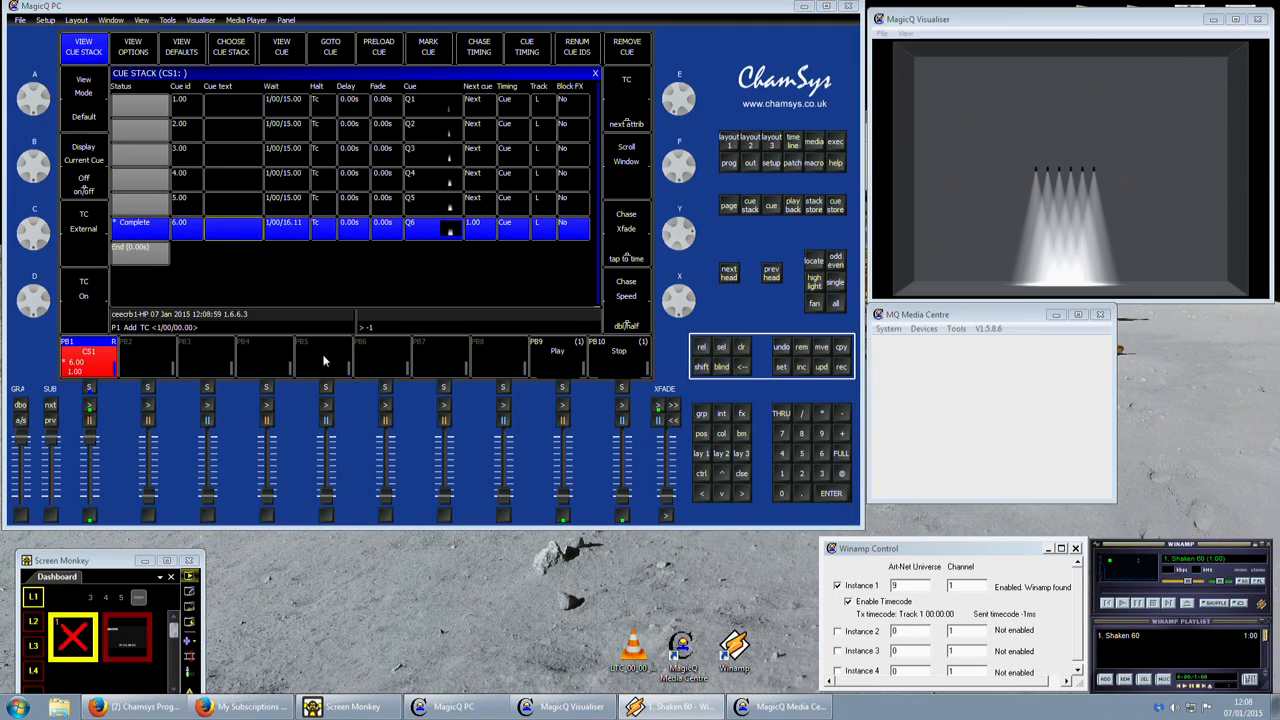
{"action": "left_click_drag", "start_coordinate": [91, 439], "coordinate": [91, 538]}
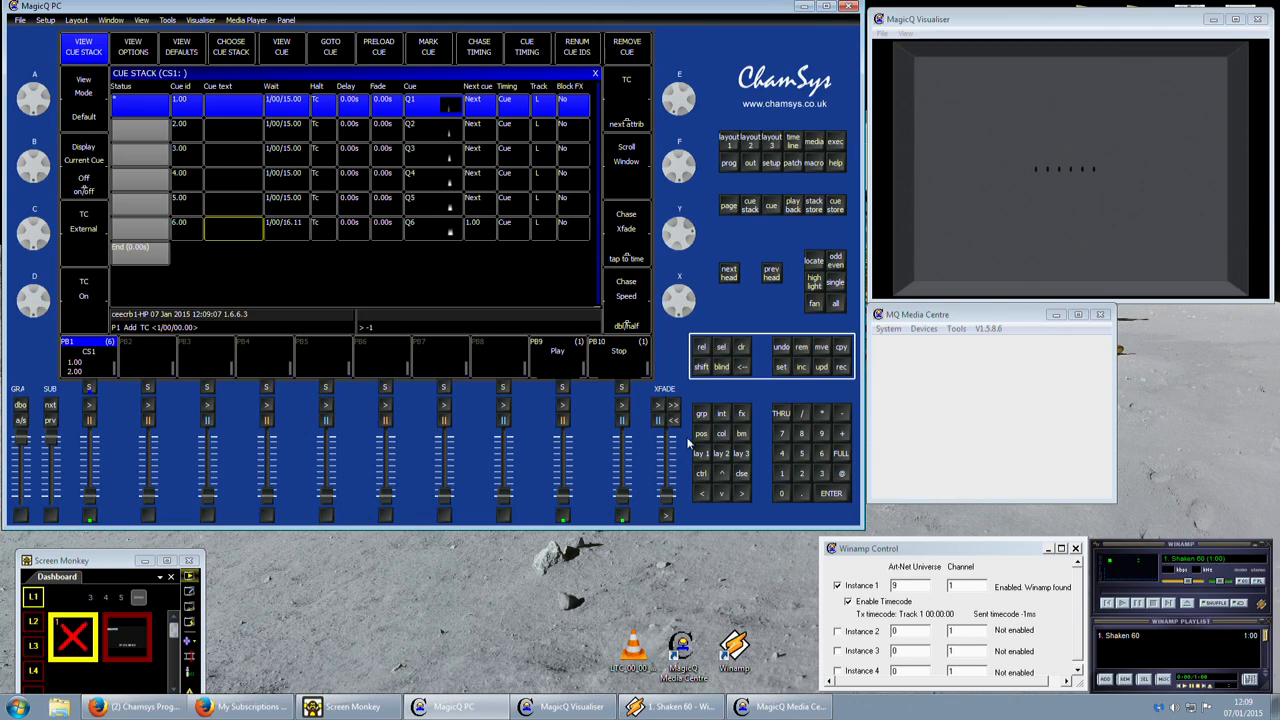
{"action": "left_click", "coordinate": [743, 347]}
Play the track in Winamp, jump to about 18 seconds several times to observe the incoming timecode, and stop it.
{"action": "left_click", "coordinate": [1122, 603]}
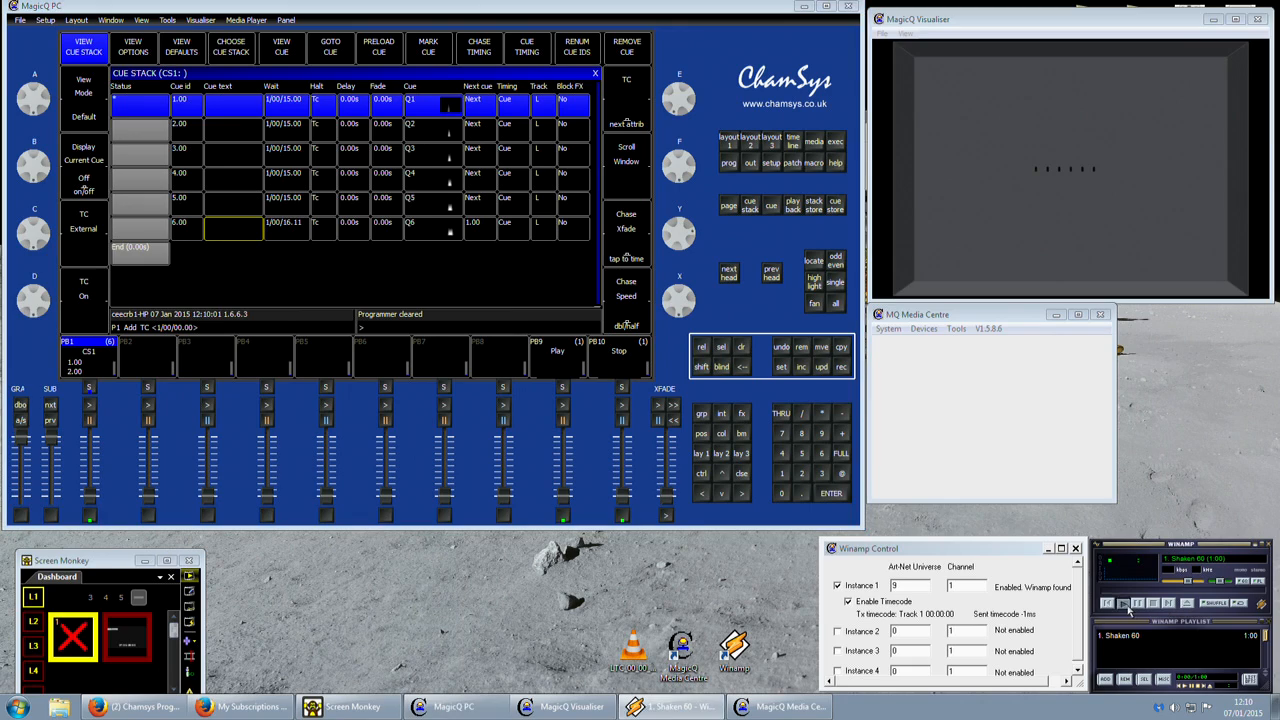
{"action": "left_click", "coordinate": [1152, 591]}
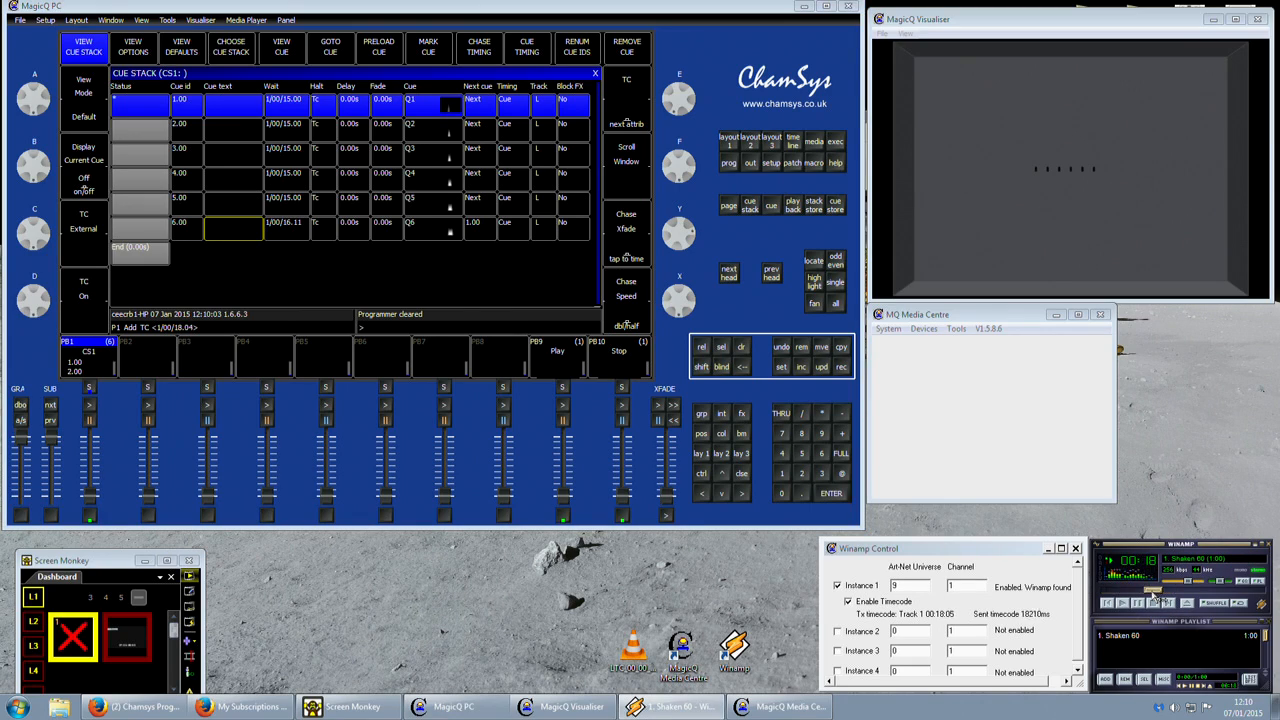
{"action": "left_click", "coordinate": [1150, 592]}
{"action": "left_click", "coordinate": [1153, 592]}
{"action": "left_click", "coordinate": [1152, 603]}
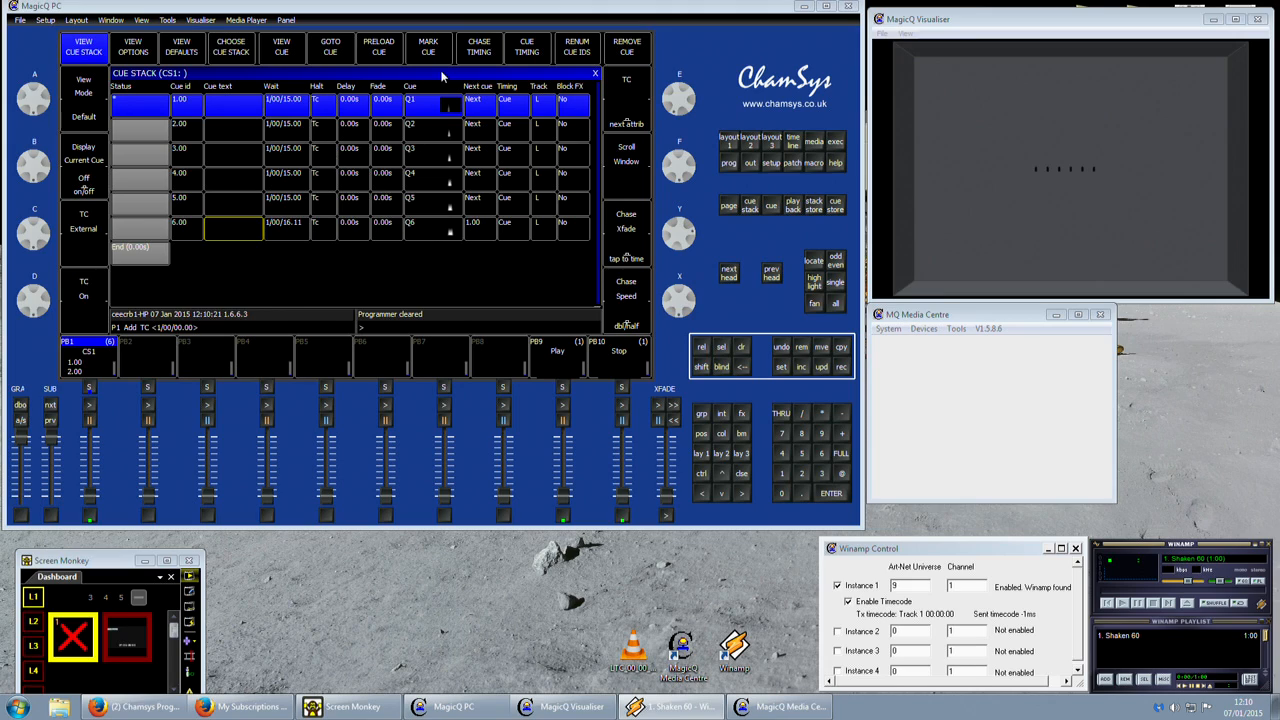
Put CS1 into timecode record mode and raise playback 1 to full.
{"action": "left_click", "coordinate": [334, 294]}
{"action": "key", "text": "shift"}
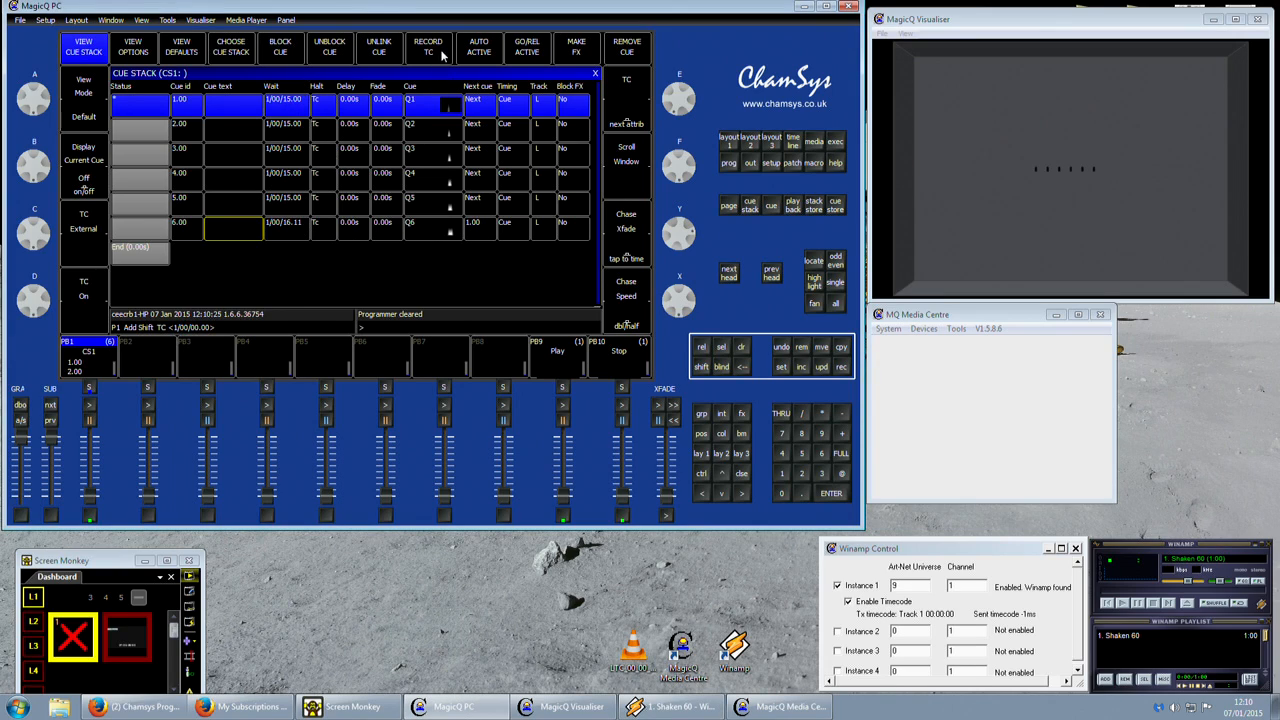
{"action": "left_click", "coordinate": [435, 55]}
{"action": "key", "text": "shift"}
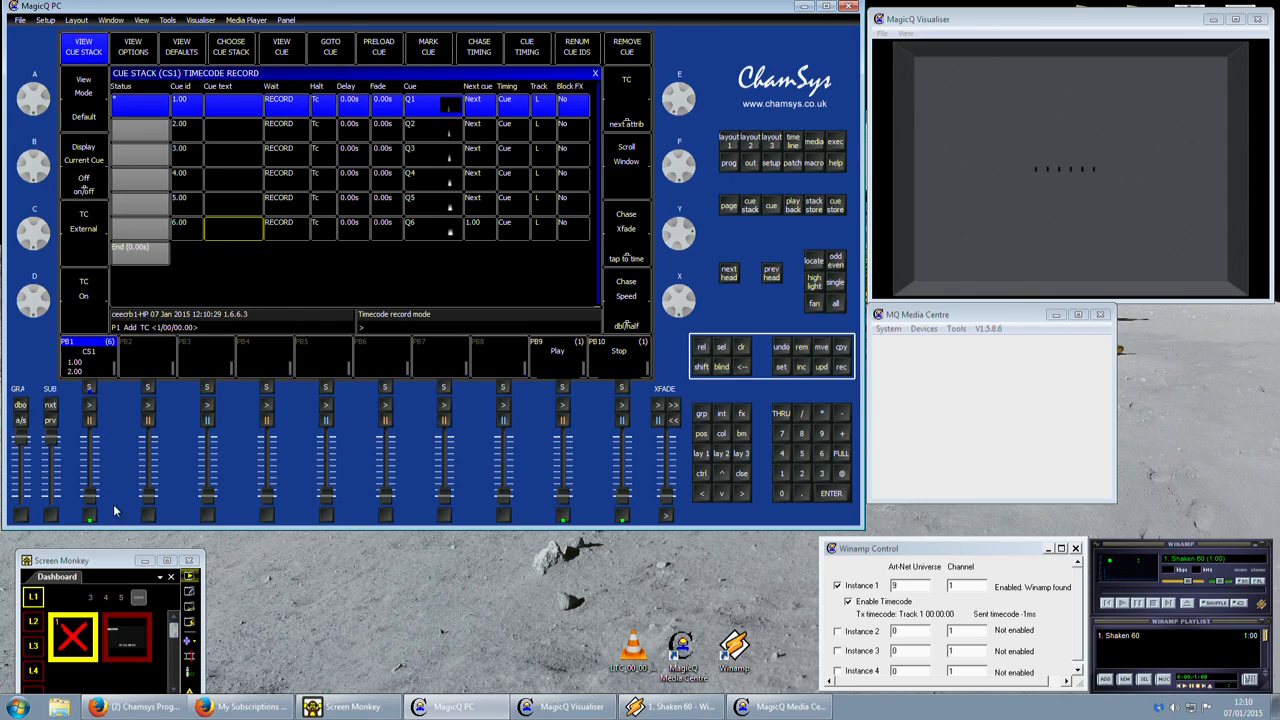
{"action": "left_click_drag", "start_coordinate": [89, 497], "coordinate": [92, 378]}
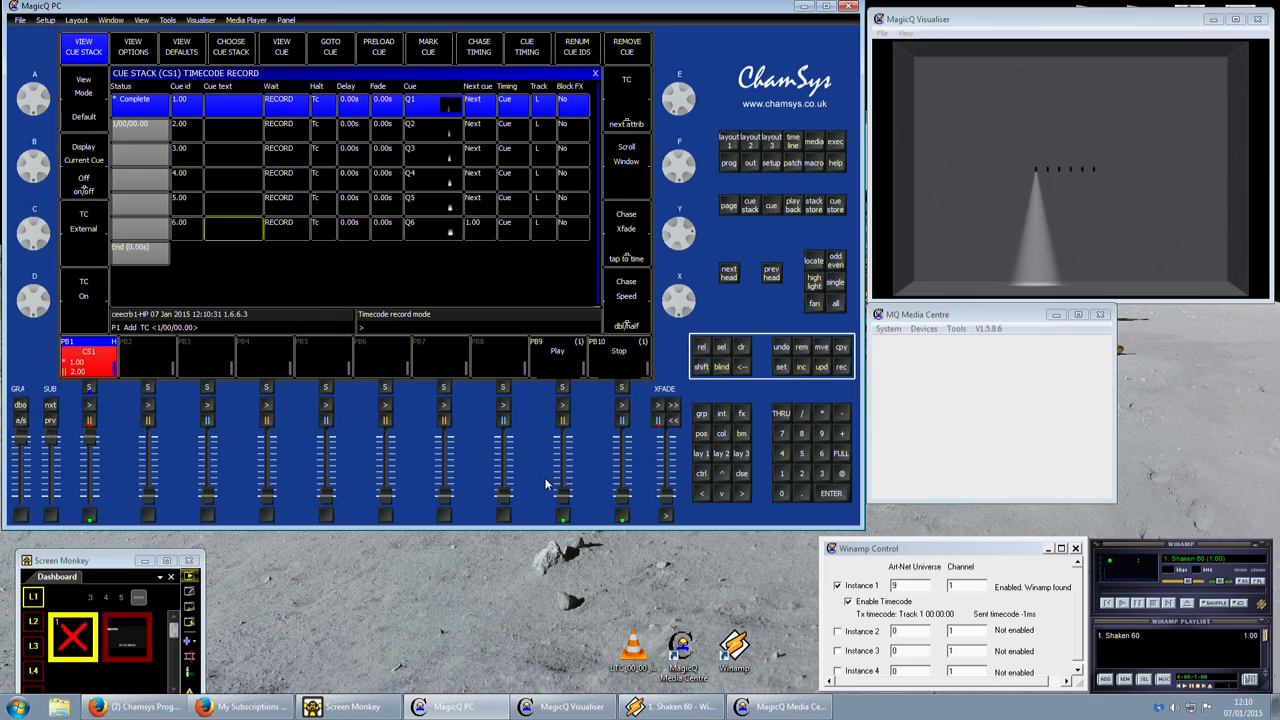
Start the track from playback 9, record timecodes 1/00/07.22 to 1/00/11.13 by stepping live through cues 2 to 6, and lower both playbacks.
{"action": "left_click_drag", "start_coordinate": [562, 498], "coordinate": [571, 428]}
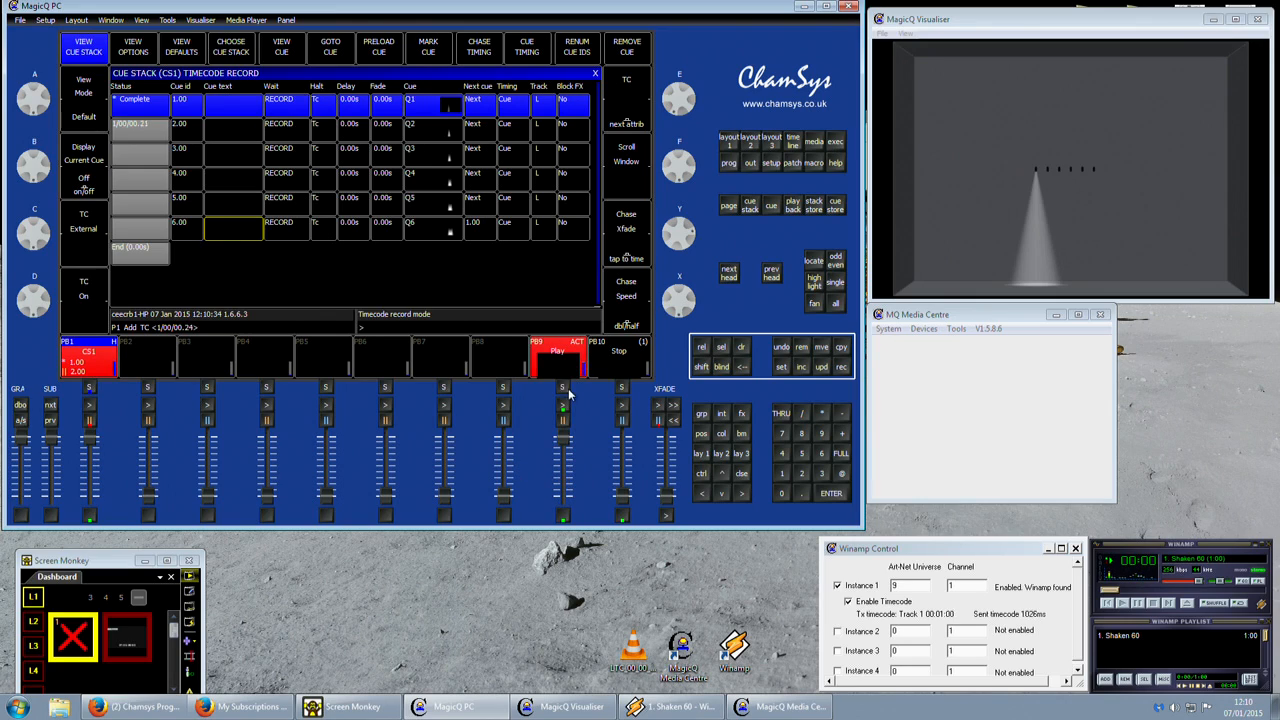
{"action": "left_click", "coordinate": [88, 406]}
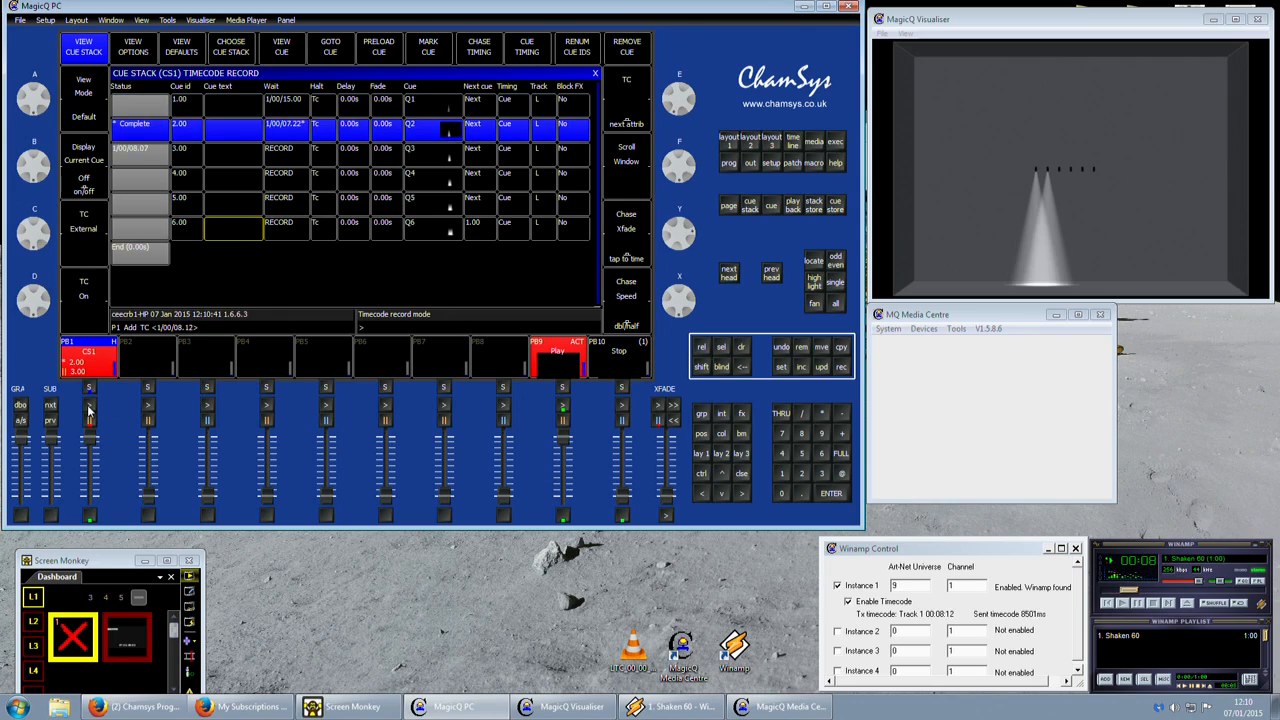
{"action": "left_click", "coordinate": [88, 406]}
{"action": "left_click", "coordinate": [88, 406]}
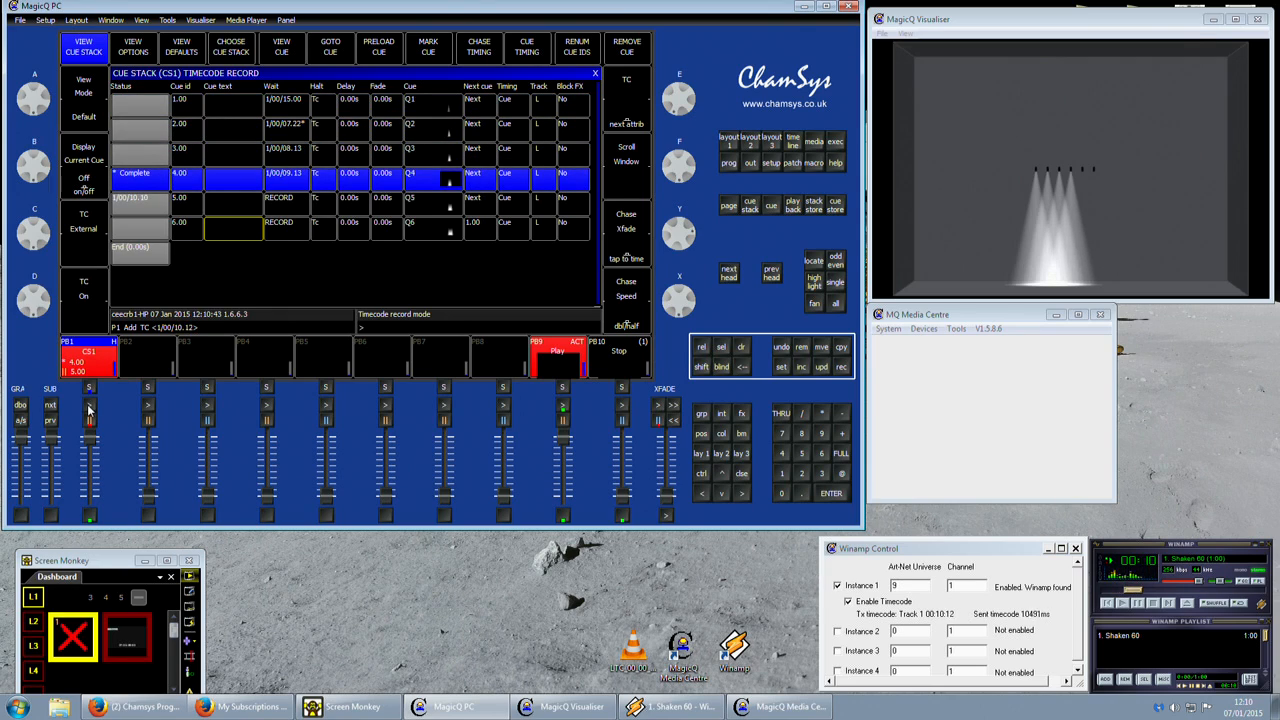
{"action": "left_click", "coordinate": [88, 407]}
{"action": "left_click", "coordinate": [88, 407]}
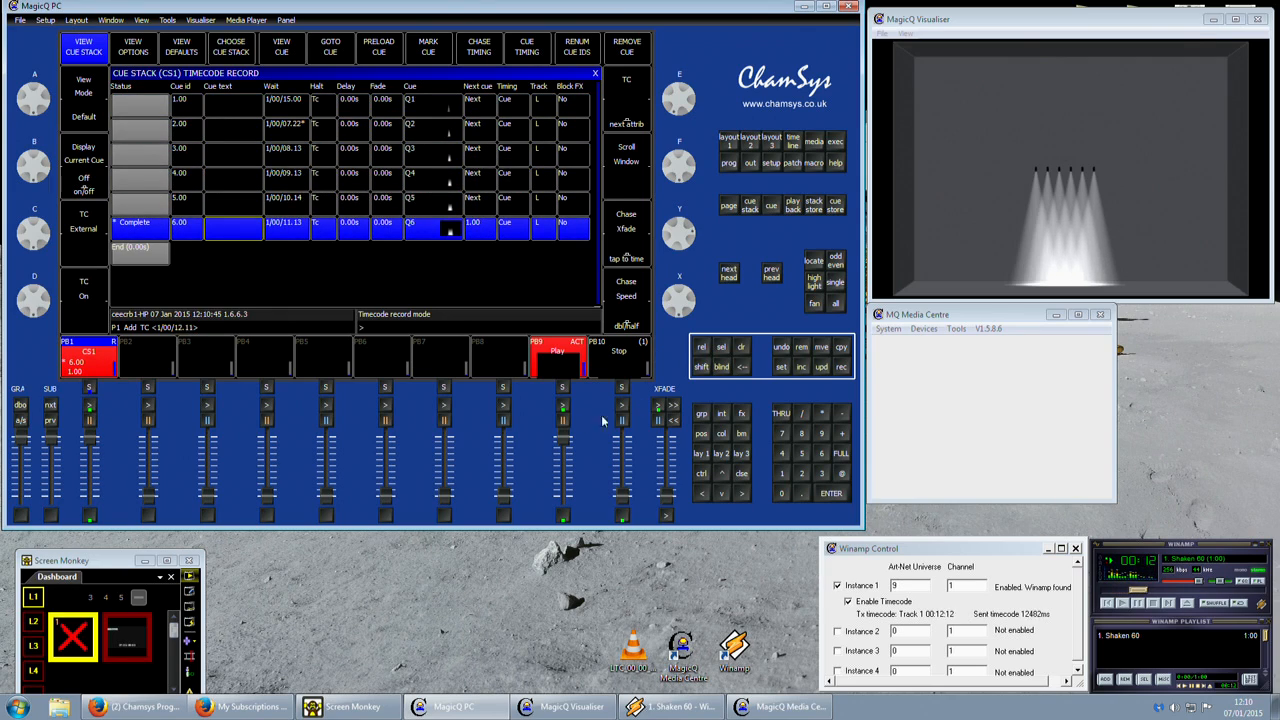
{"action": "left_click_drag", "start_coordinate": [562, 436], "coordinate": [548, 594]}
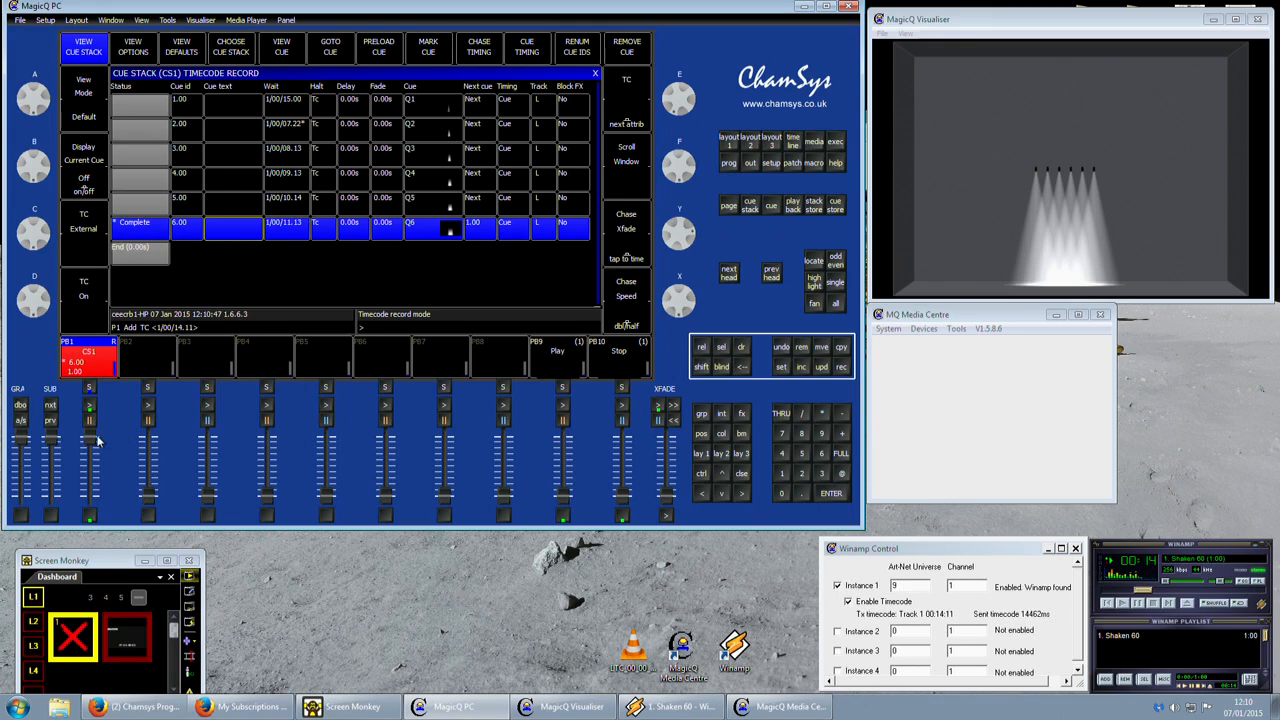
{"action": "left_click_drag", "start_coordinate": [97, 440], "coordinate": [95, 495]}
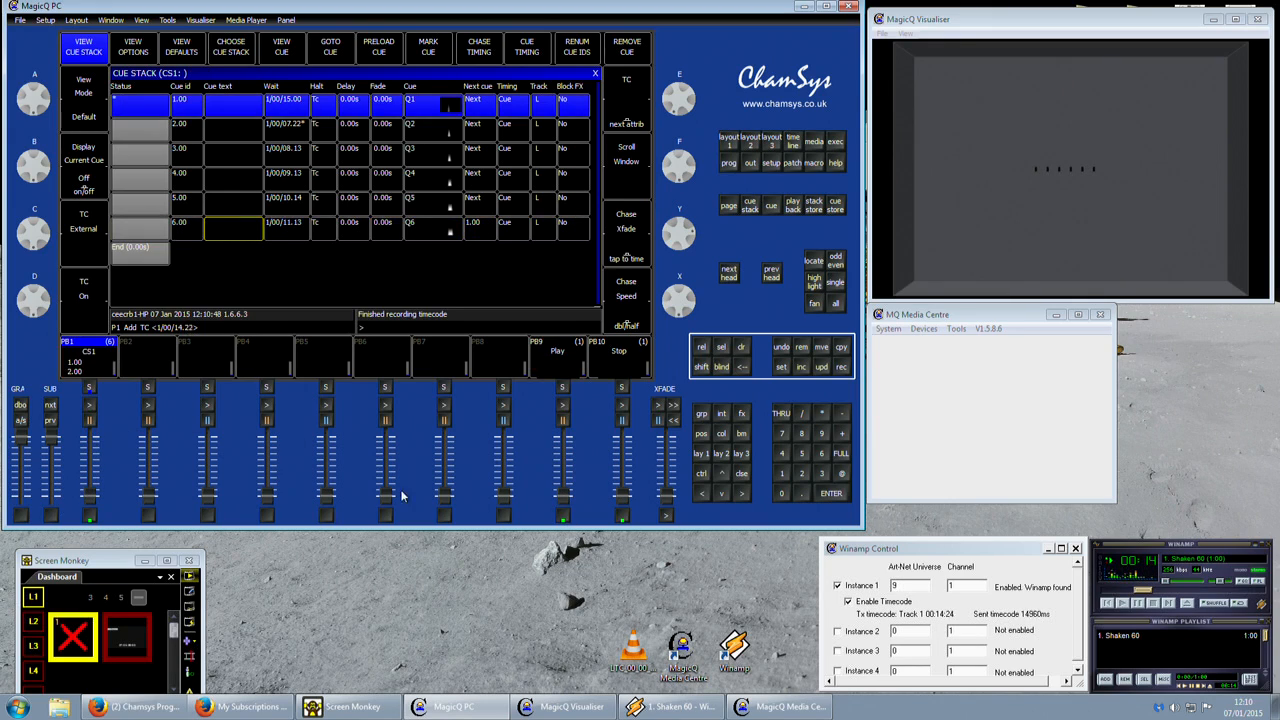
Change cue 1's wait timecode to 1/00/13.12 with the encoder wheel and move to cue 2's wait time.
{"action": "left_click", "coordinate": [286, 108]}
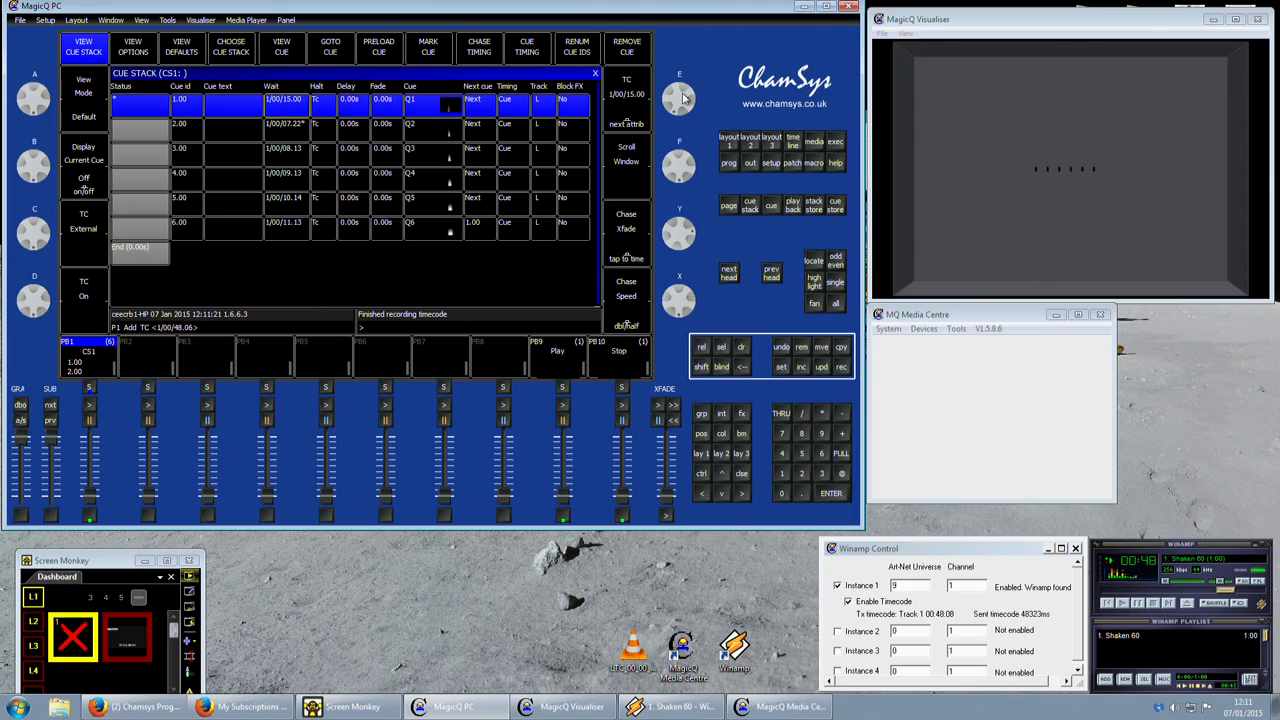
{"action": "scroll", "coordinate": [686, 98], "scroll_direction": "down", "scroll_amount": 4}
{"action": "scroll", "coordinate": [683, 97], "scroll_direction": "down", "scroll_amount": 8}
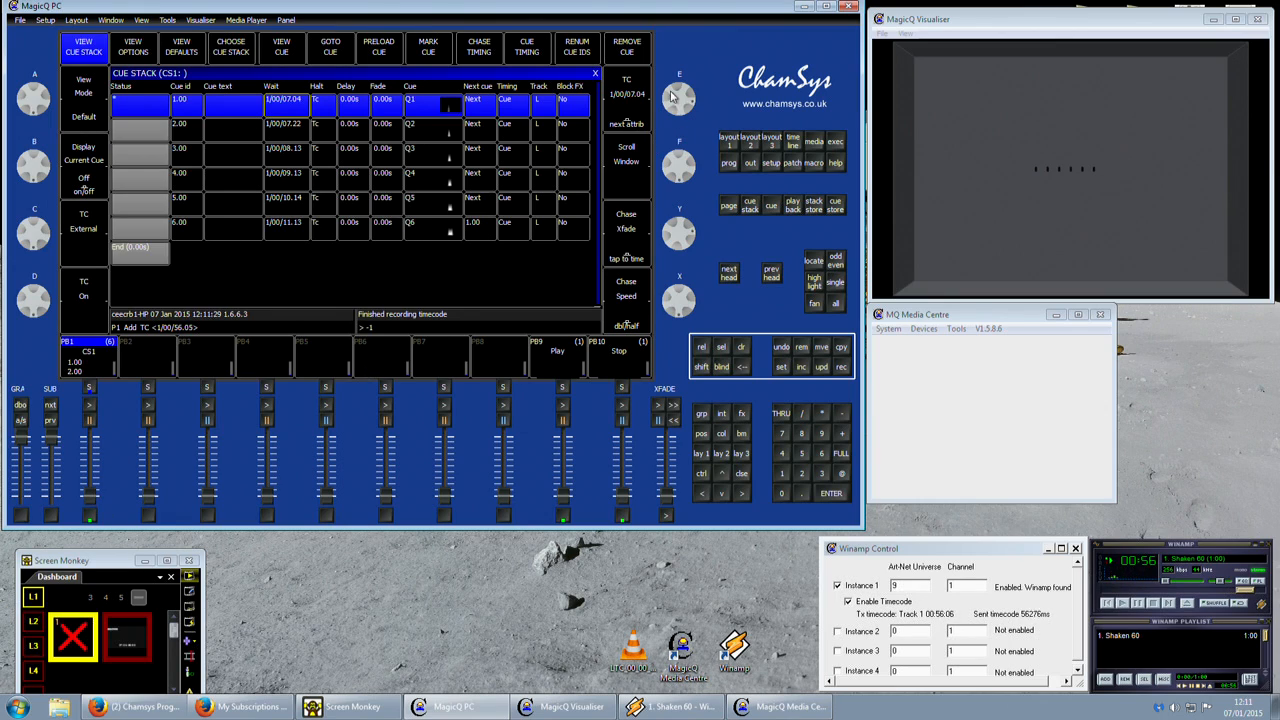
{"action": "left_click_drag", "start_coordinate": [672, 97], "coordinate": [690, 159]}
{"action": "key", "text": "Down"}
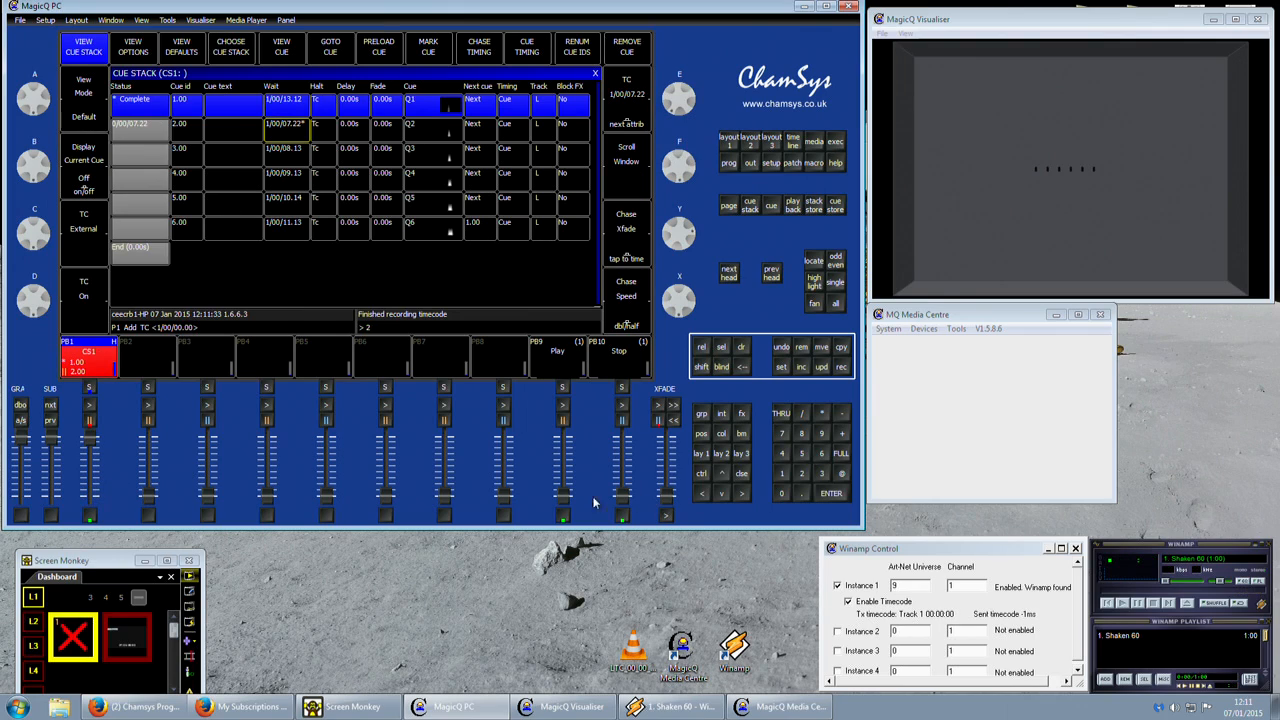
Start the track from playback 9 to watch CS1 run on its recorded timecodes, and lower playbacks 9 and 1.
{"action": "left_click_drag", "start_coordinate": [563, 496], "coordinate": [573, 322]}
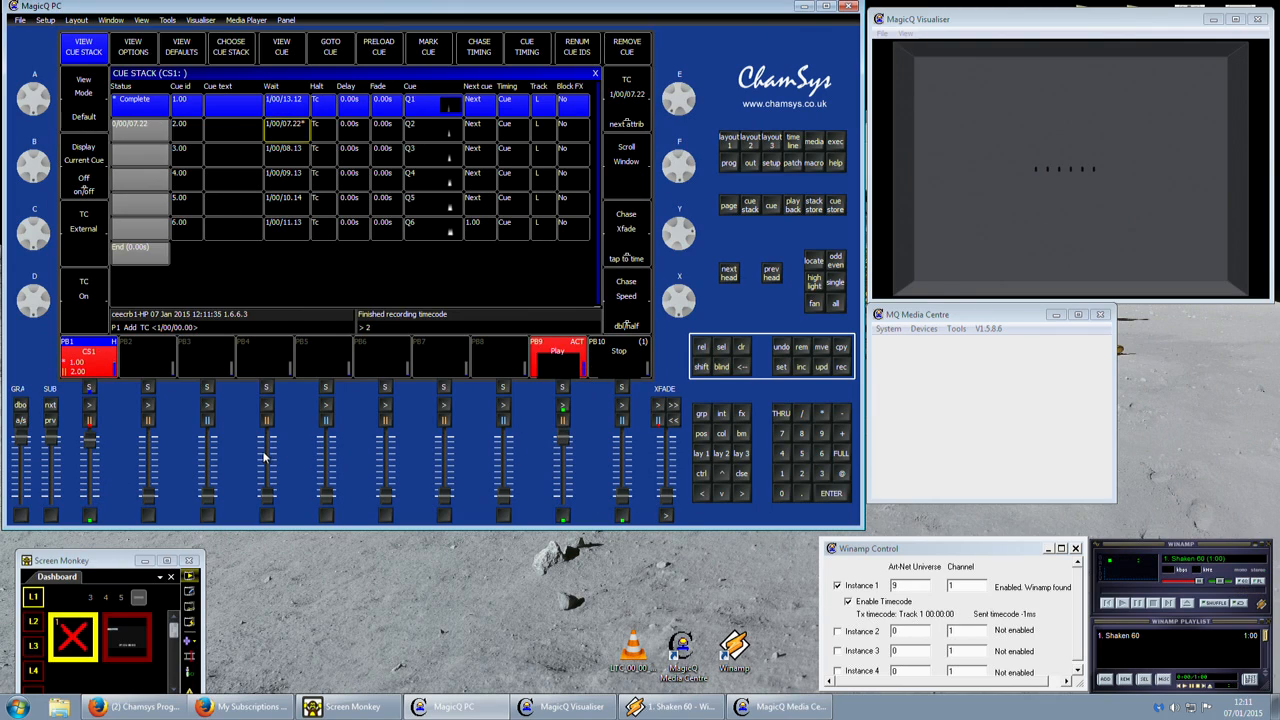
{"action": "left_click", "coordinate": [628, 512]}
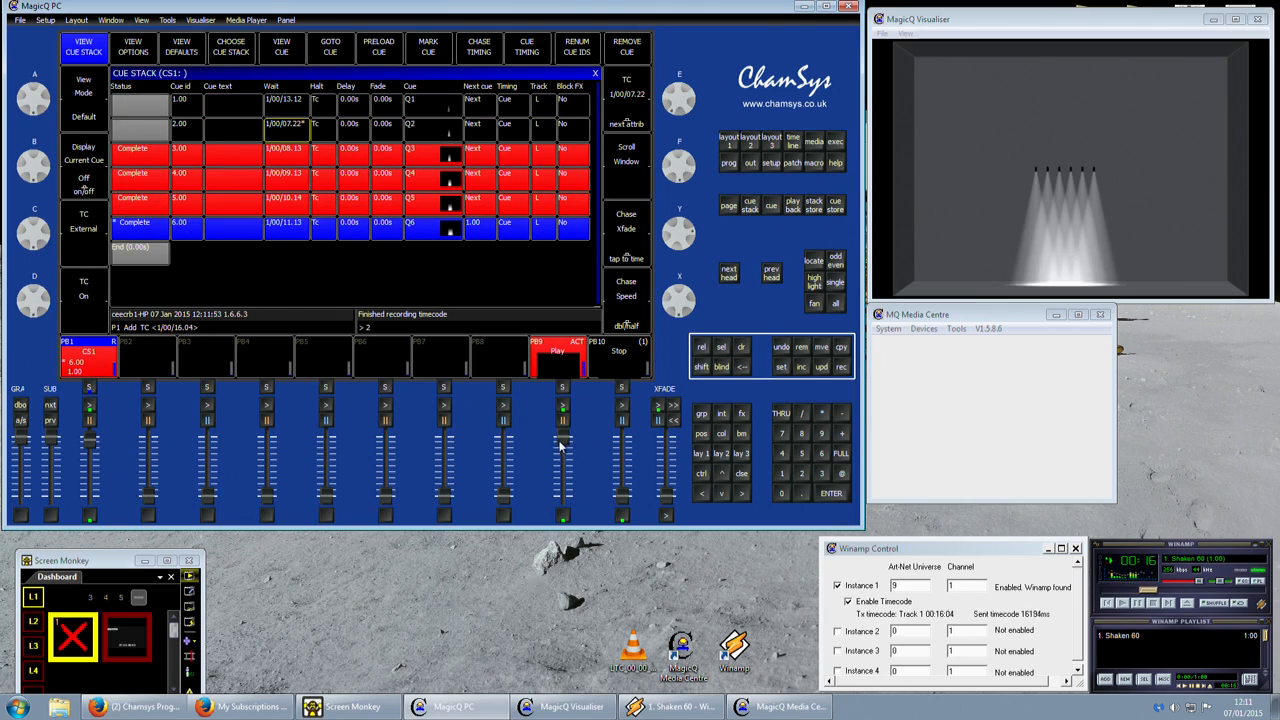
{"action": "left_click_drag", "start_coordinate": [561, 442], "coordinate": [571, 642]}
{"action": "left_click_drag", "start_coordinate": [90, 441], "coordinate": [92, 568]}
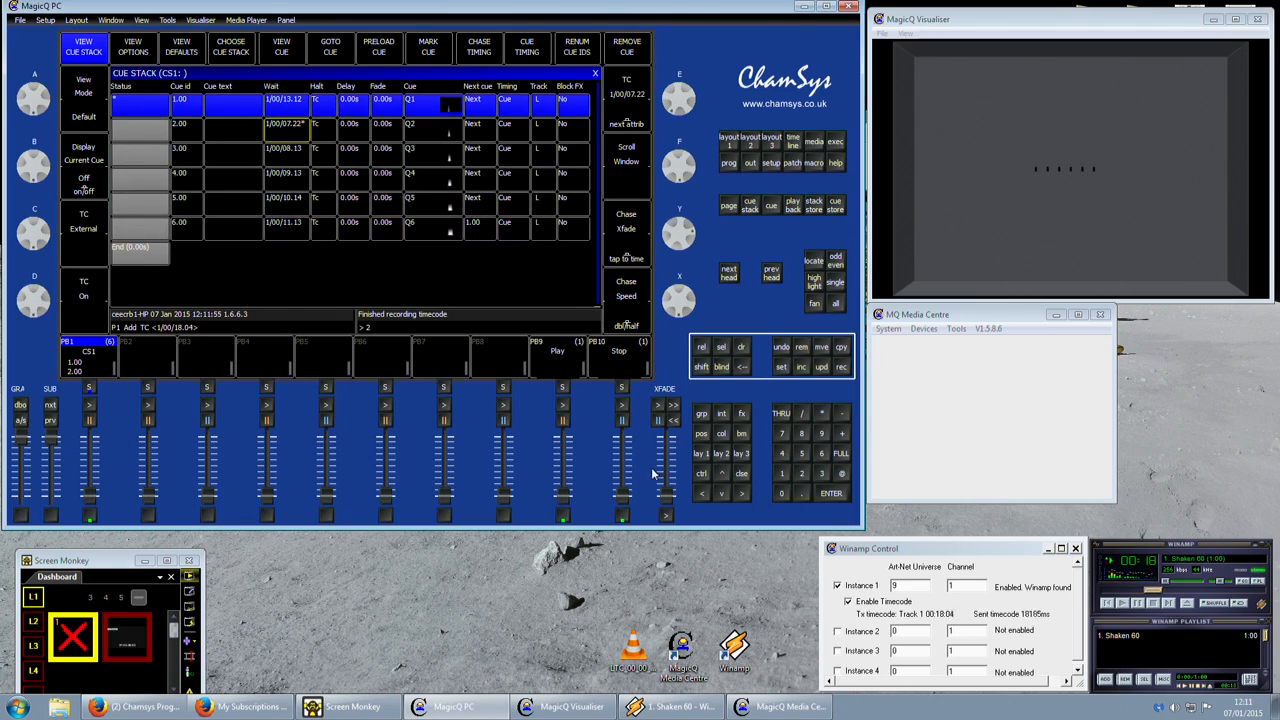
Stop the track from playback 10 and set cue 1's wait timecode in CS1 to 1/00/06.62 with the encoder wheel.
{"action": "left_click", "coordinate": [620, 513]}
{"action": "left_click", "coordinate": [281, 110]}
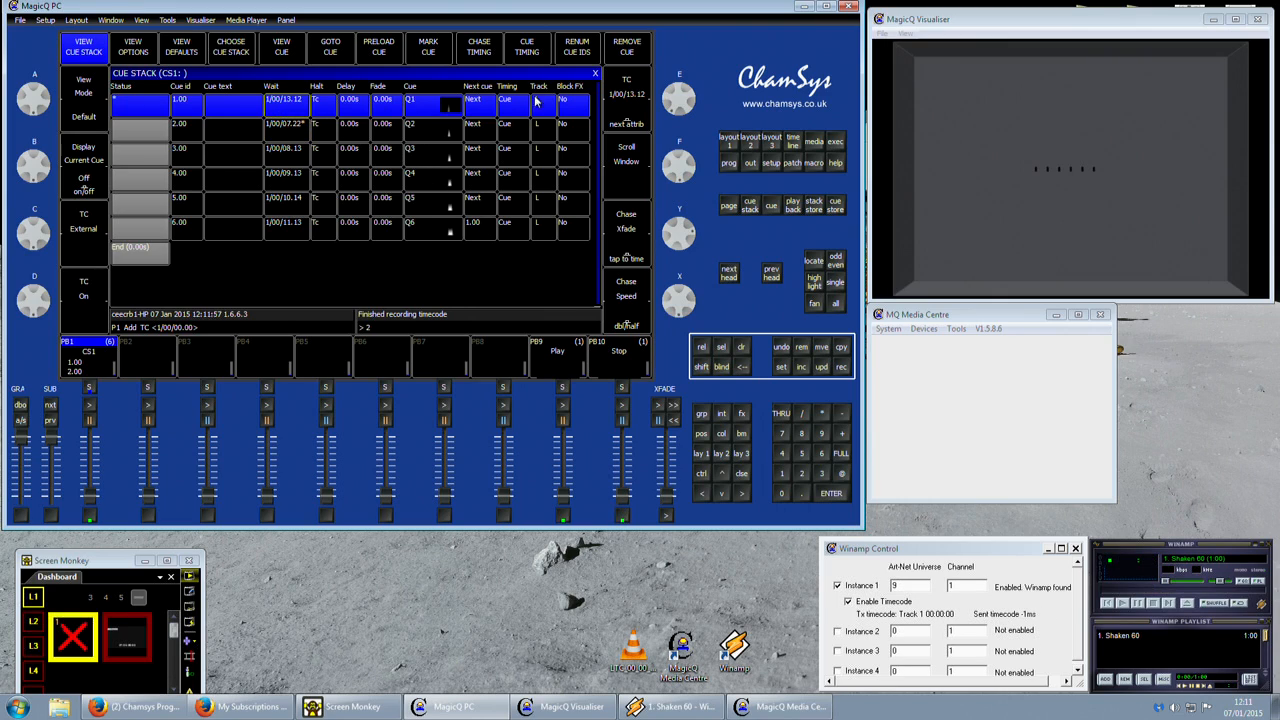
{"action": "left_click_drag", "start_coordinate": [674, 101], "coordinate": [675, 62]}
Raise playback 1 and start the track from playback 9 to watch CS1 run, stopping the track and lowering both playbacks at the end.
{"action": "left_click_drag", "start_coordinate": [91, 496], "coordinate": [91, 436]}
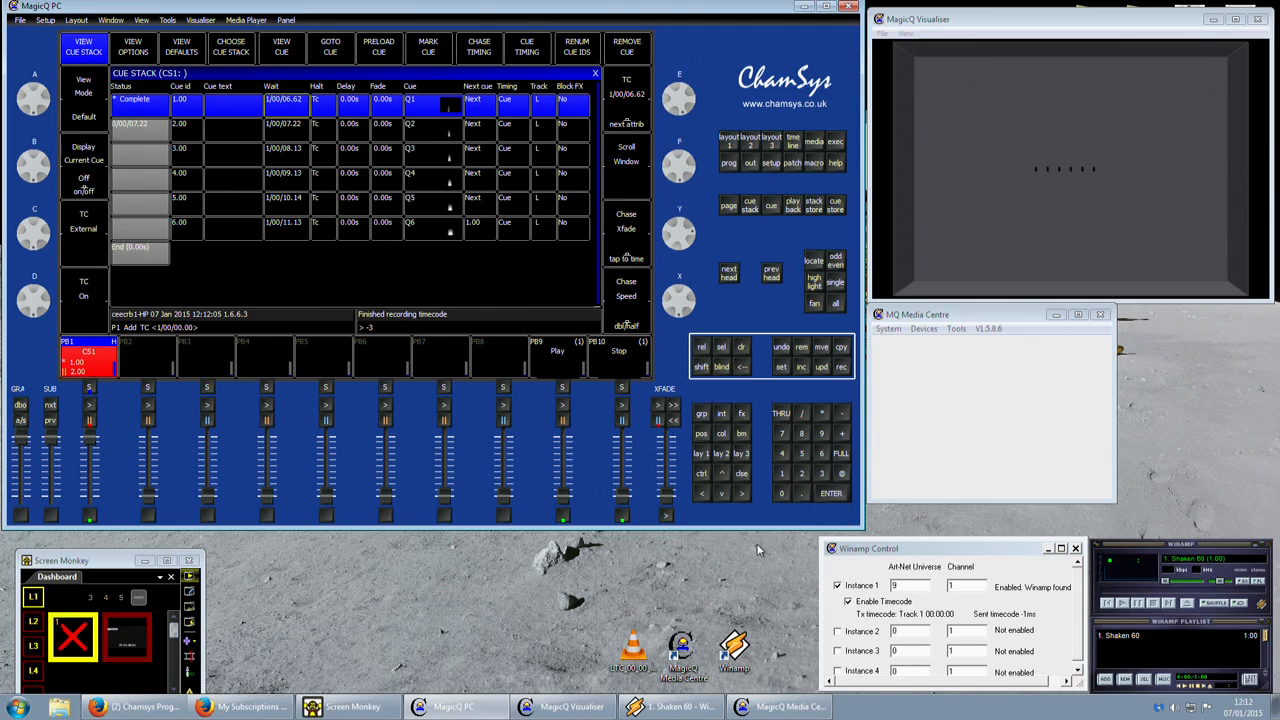
{"action": "left_click_drag", "start_coordinate": [566, 498], "coordinate": [566, 388]}
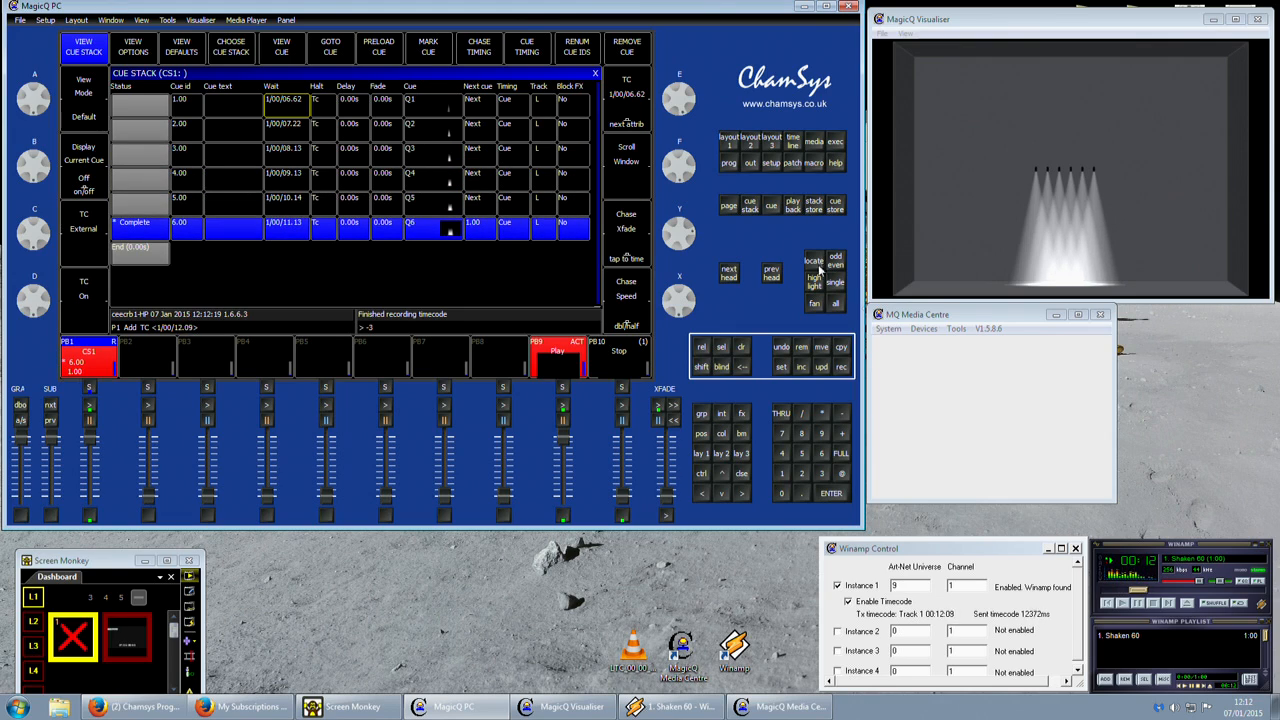
{"action": "left_click_drag", "start_coordinate": [564, 437], "coordinate": [564, 497]}
{"action": "left_click", "coordinate": [623, 514]}
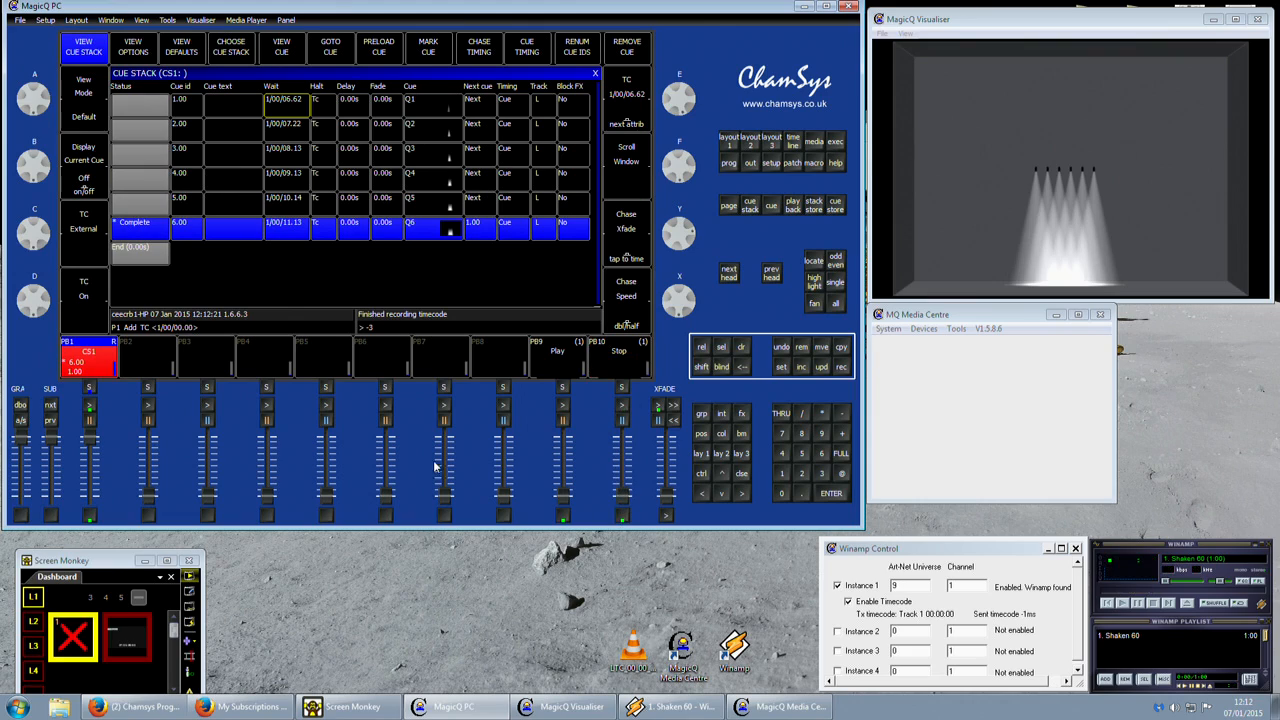
{"action": "left_click_drag", "start_coordinate": [90, 438], "coordinate": [86, 628]}
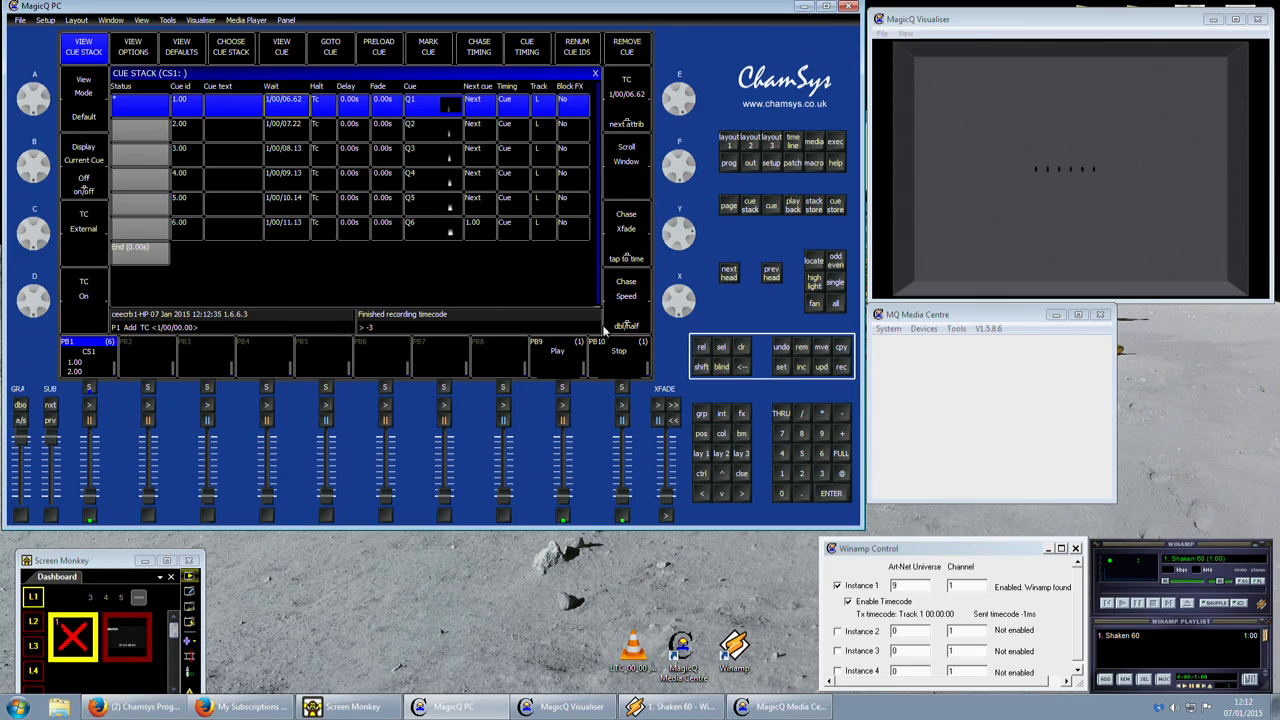
Remove the leftover command line entry and close the Media Centre and Winamp.
{"action": "left_click", "coordinate": [743, 367]}
{"action": "left_click", "coordinate": [1101, 315]}
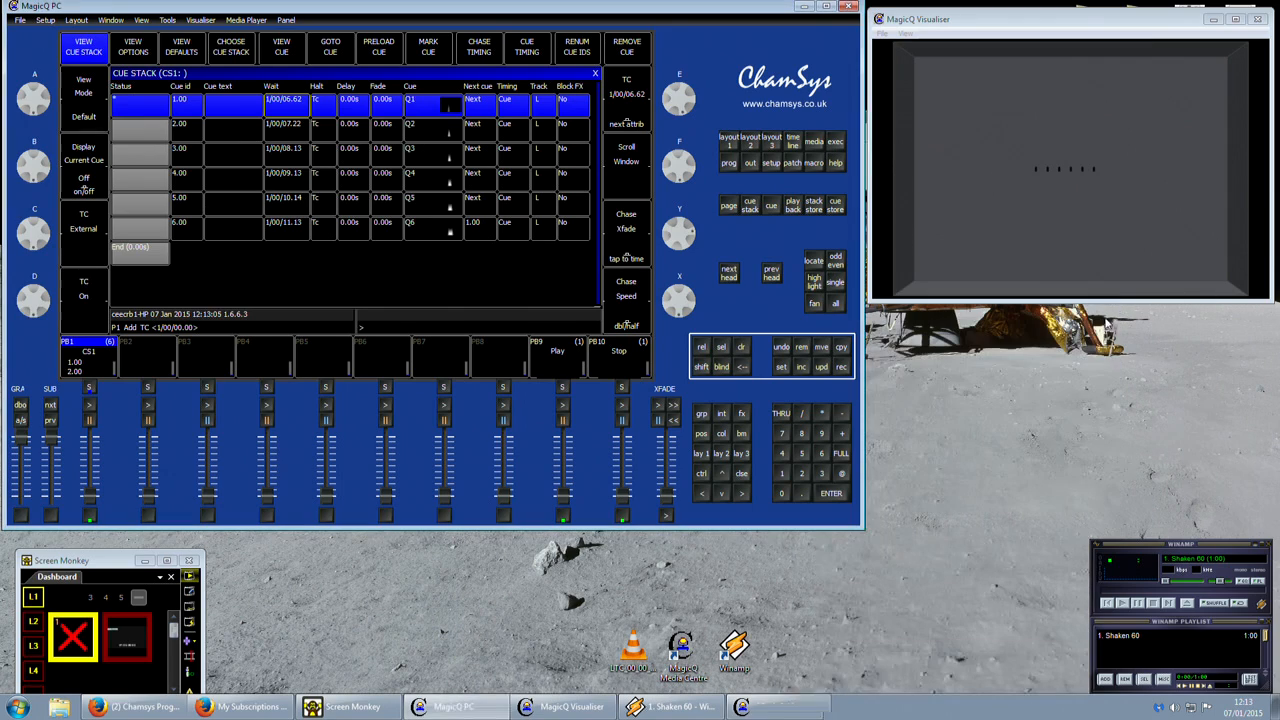
{"action": "left_click", "coordinate": [1268, 546]}
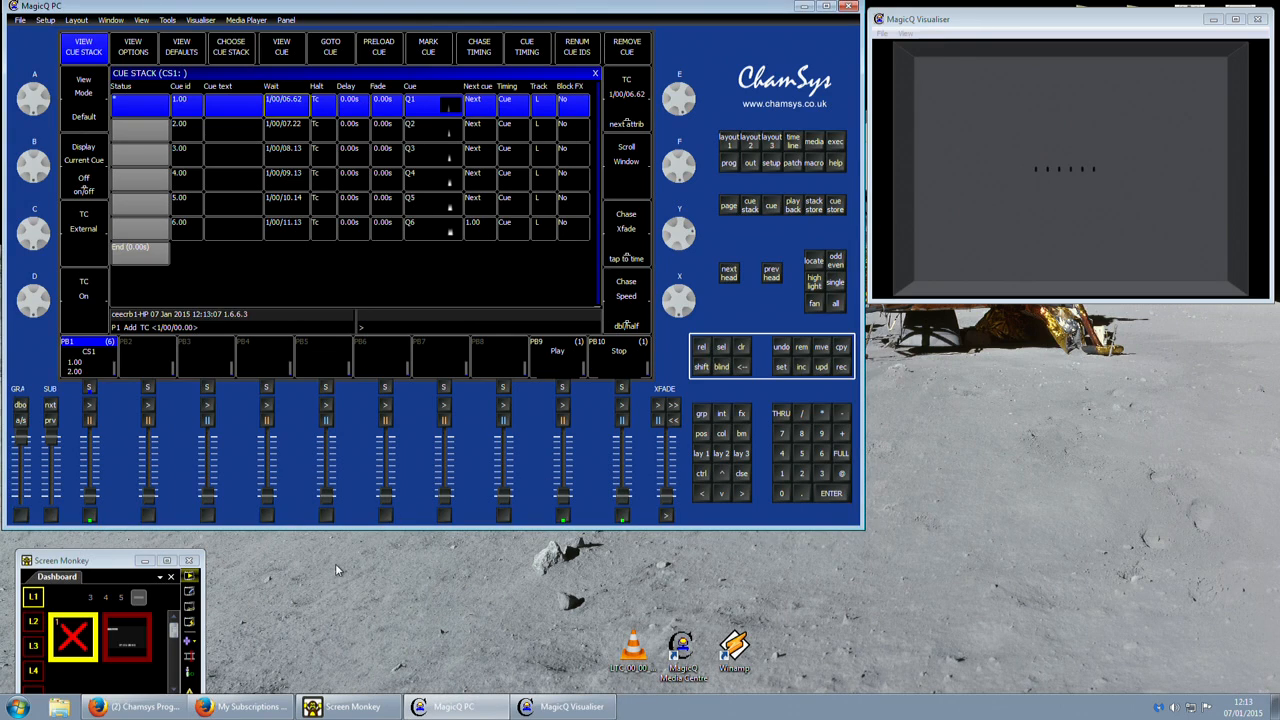
Switch to Screen Monkey and play the LTC_01-00-00-00 video clip twice, clearing the output after each run.
{"action": "left_click", "coordinate": [138, 640]}
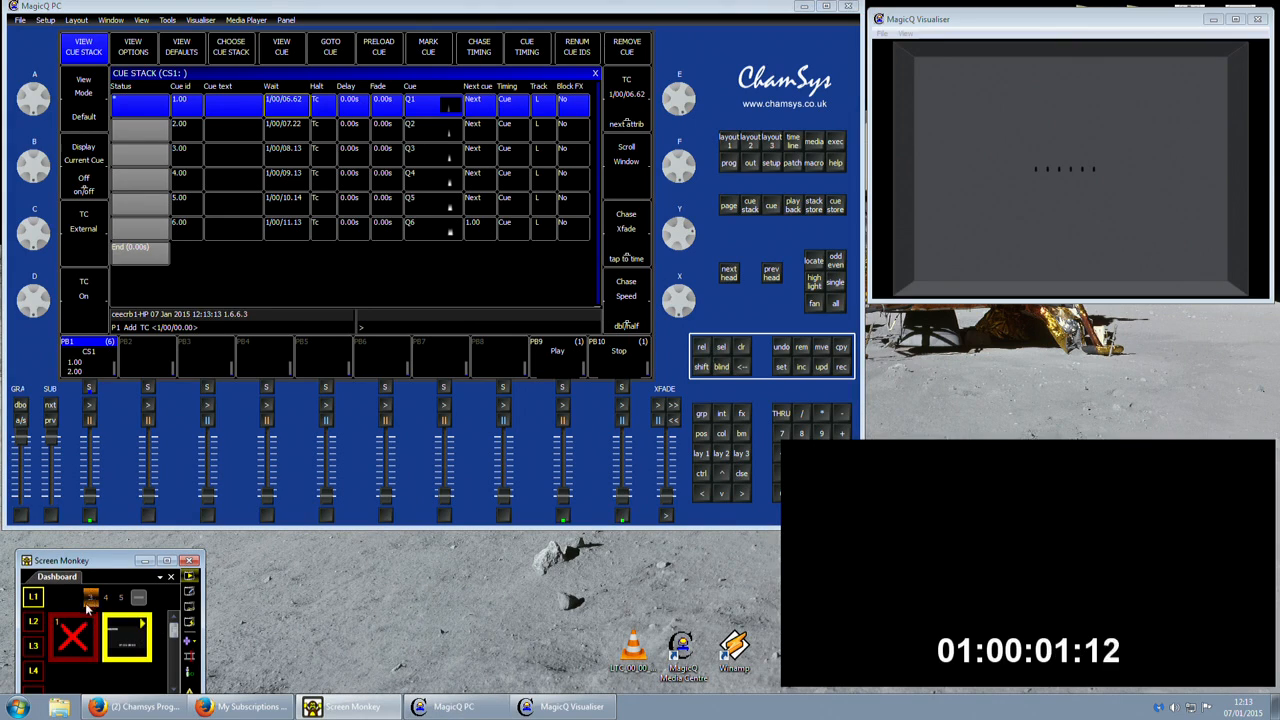
{"action": "left_click", "coordinate": [80, 638]}
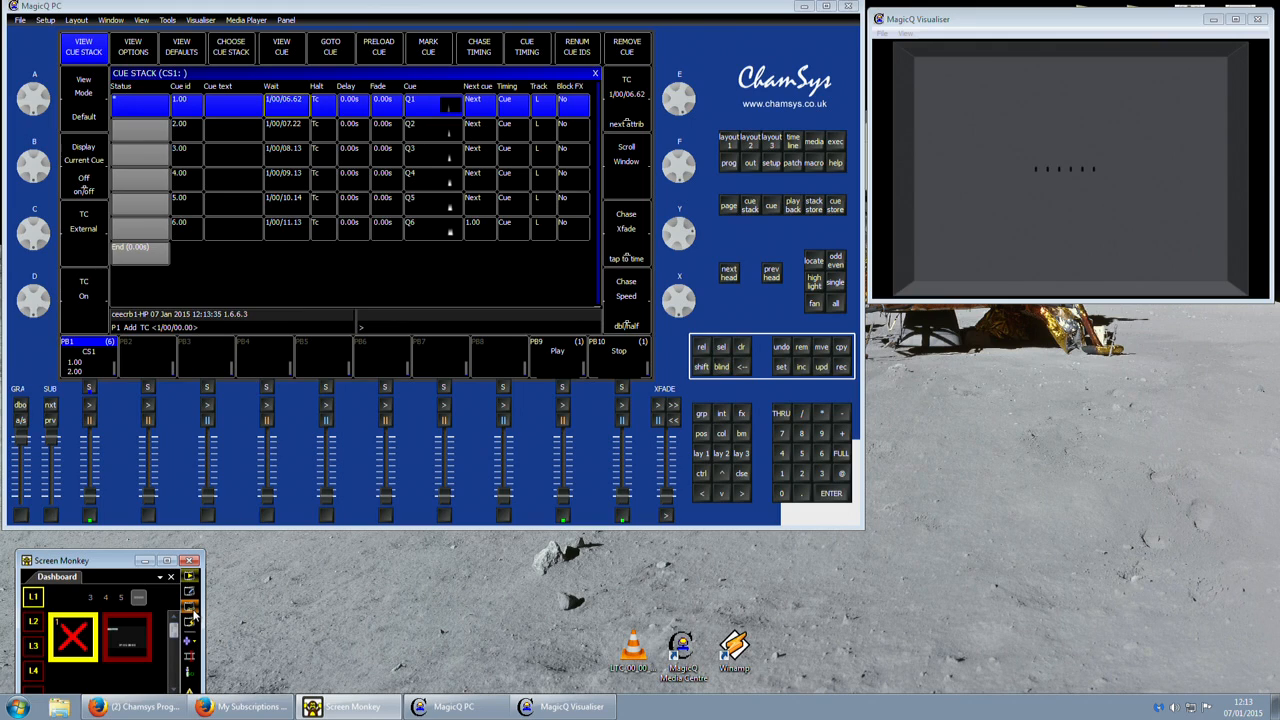
{"action": "left_click", "coordinate": [141, 652]}
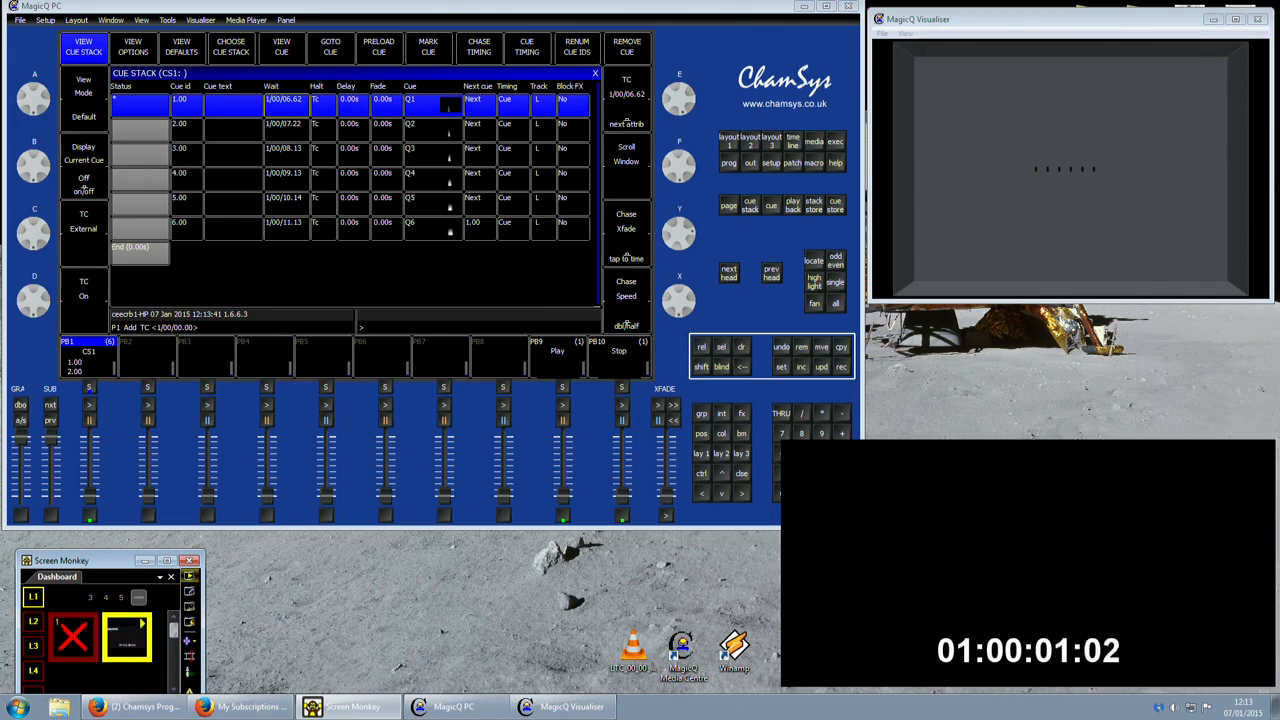
{"action": "left_click", "coordinate": [72, 640]}
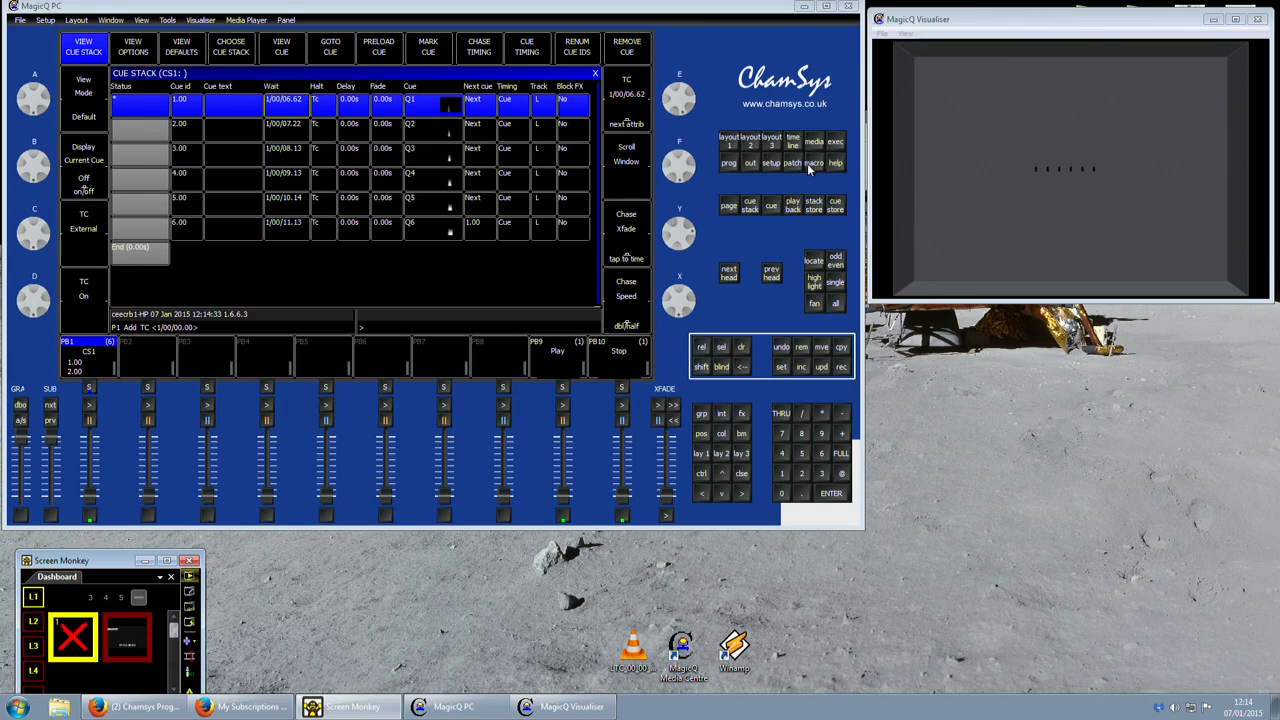
Switch to MagicQ PC and set Timecode decode to LTC in the MIDI/Timecode setup.
{"action": "left_click", "coordinate": [771, 163]}
{"action": "left_click", "coordinate": [316, 174]}
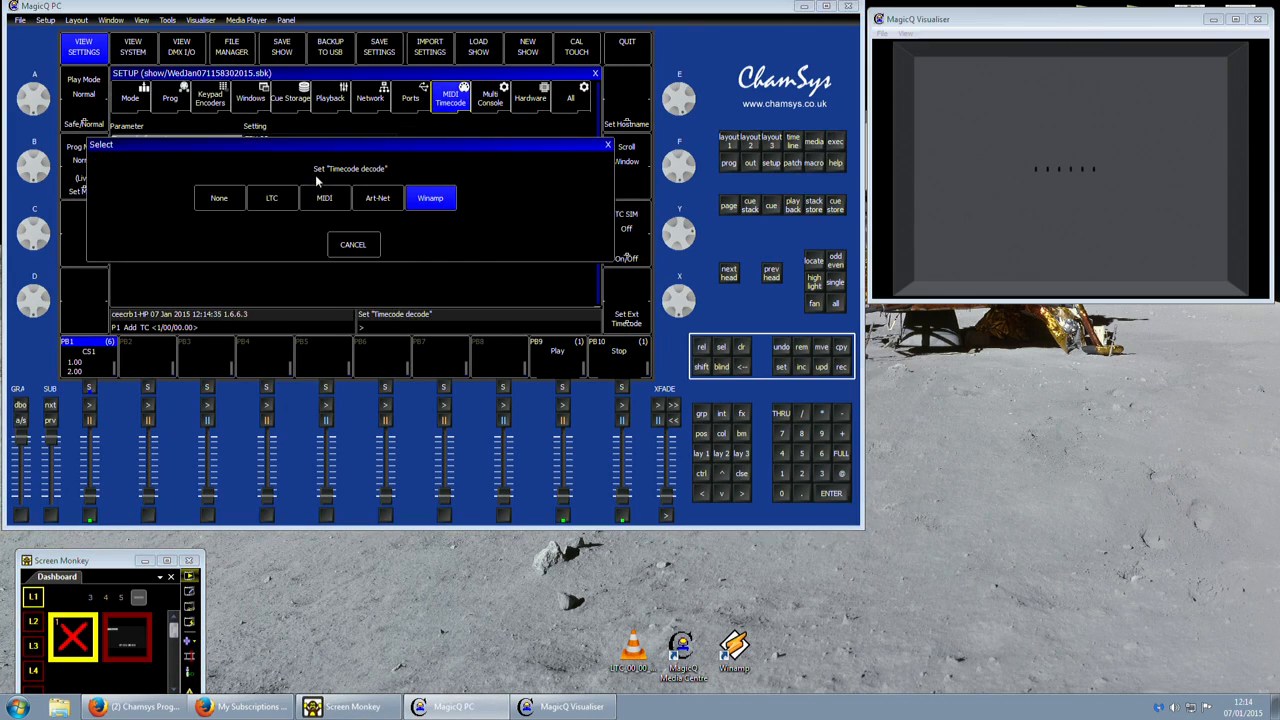
{"action": "left_click", "coordinate": [271, 197]}
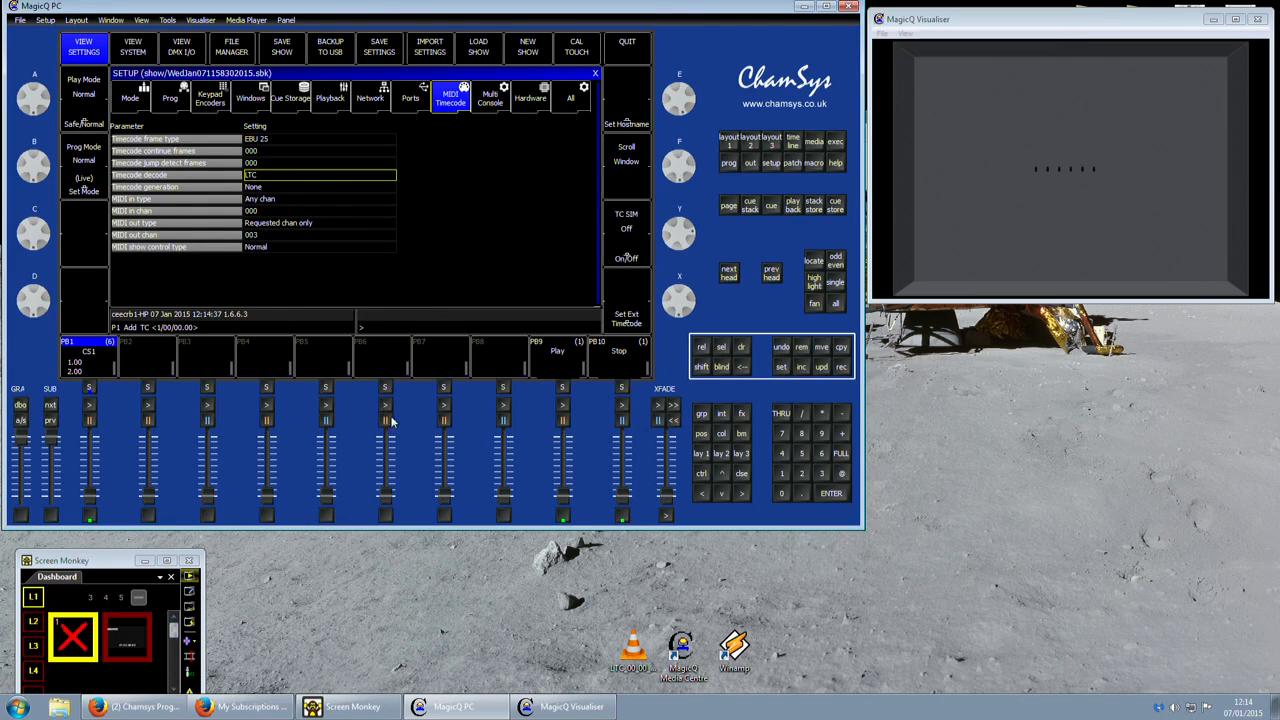
Bring up layout 1 and play the LTC clip in Screen Monkey to check the incoming timecode, clearing the clip at the end.
{"action": "left_click", "coordinate": [730, 143]}
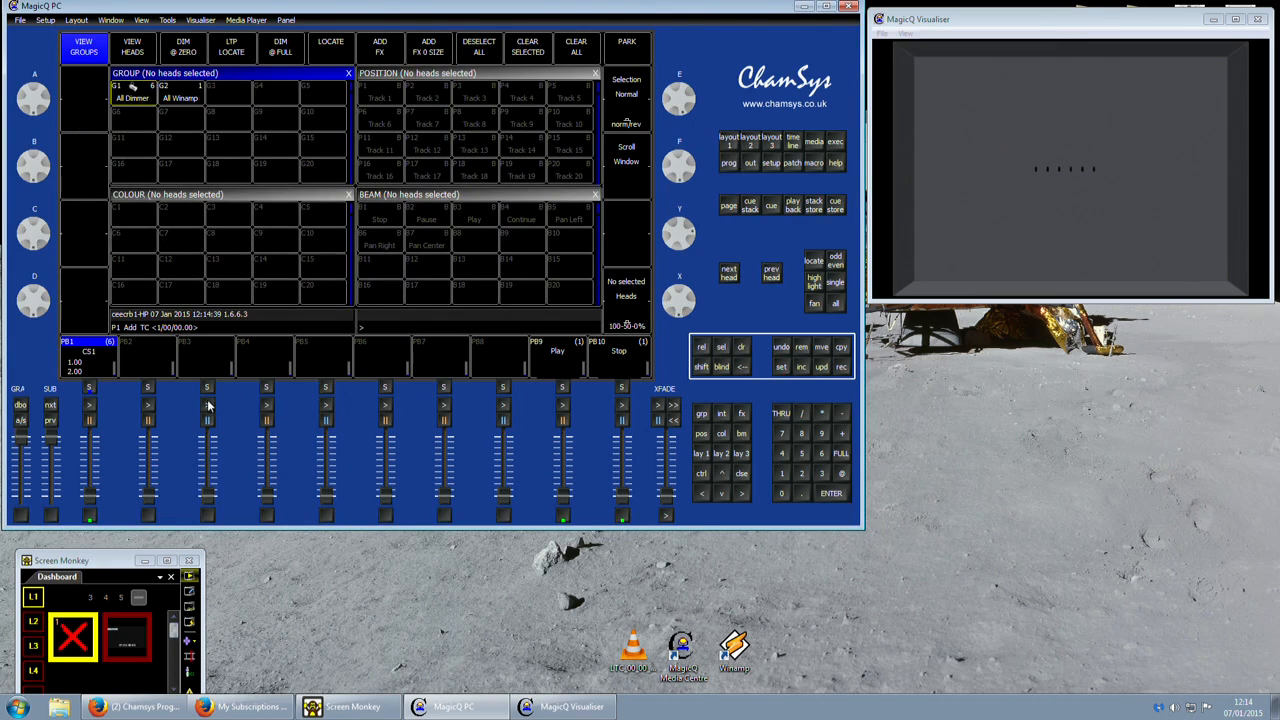
{"action": "left_click", "coordinate": [141, 645]}
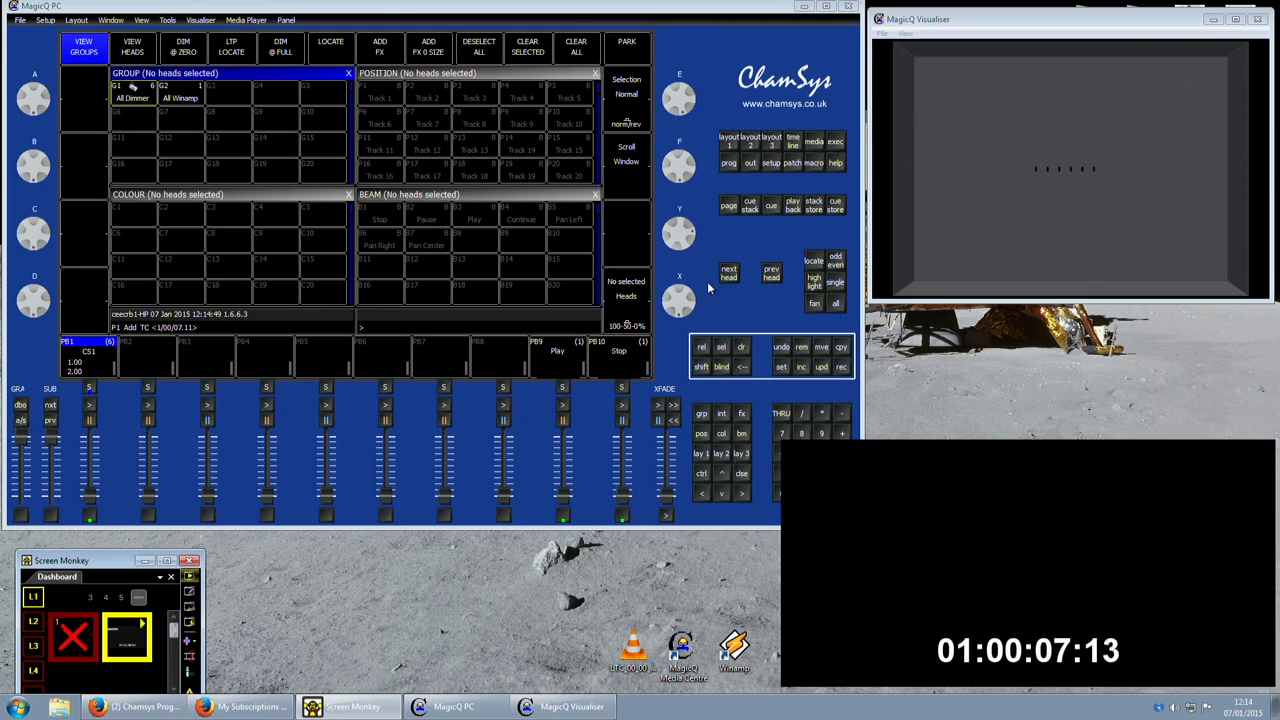
{"action": "left_click", "coordinate": [78, 632]}
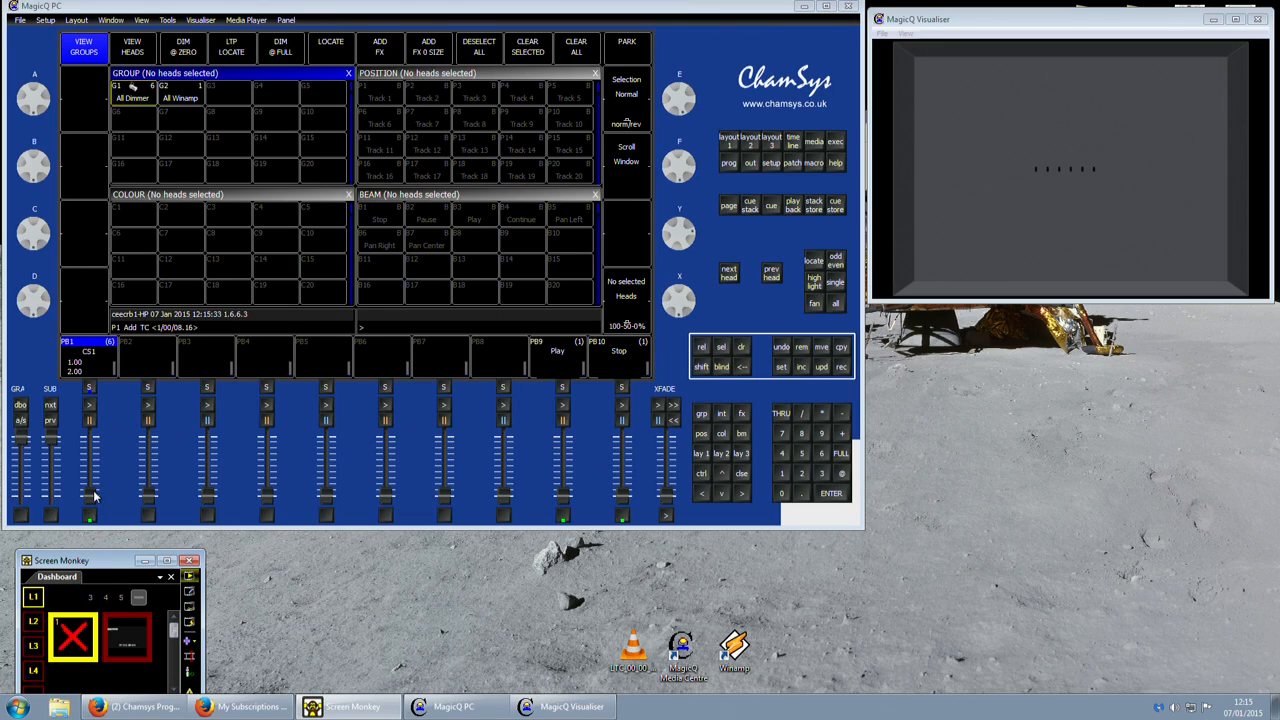
{"action": "left_click_drag", "start_coordinate": [91, 496], "coordinate": [103, 354]}
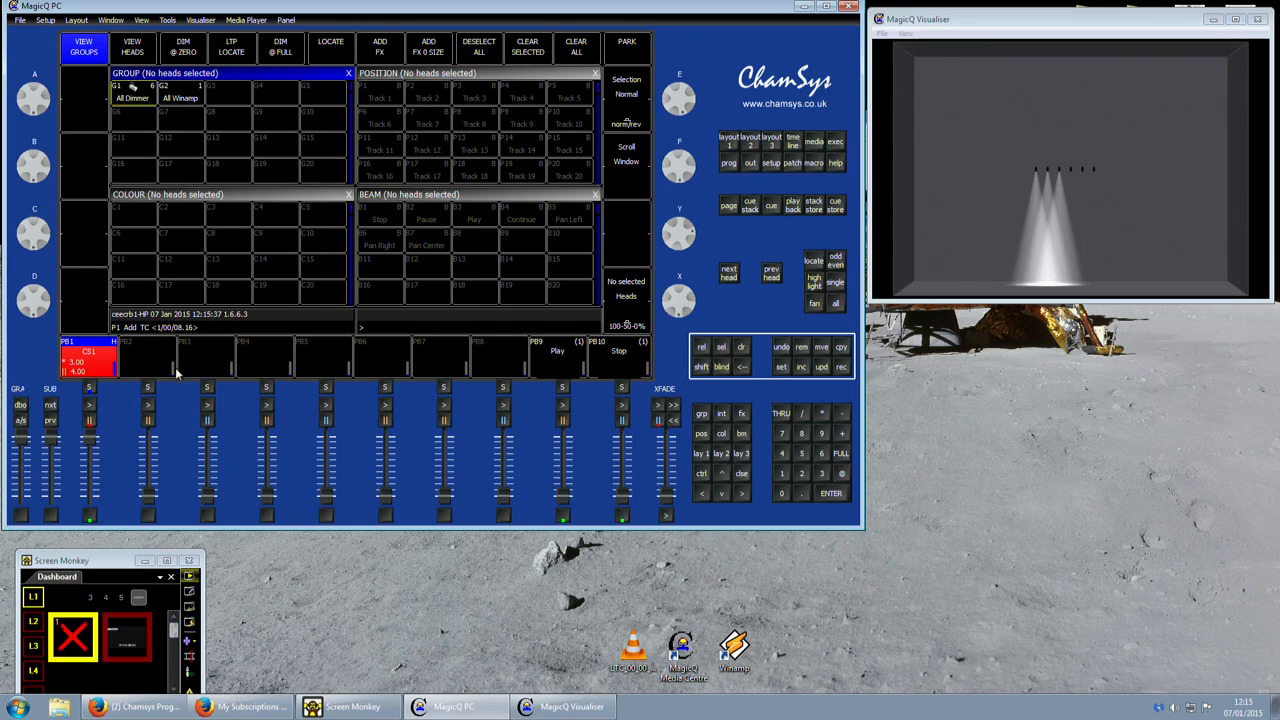
{"action": "left_click", "coordinate": [111, 642]}
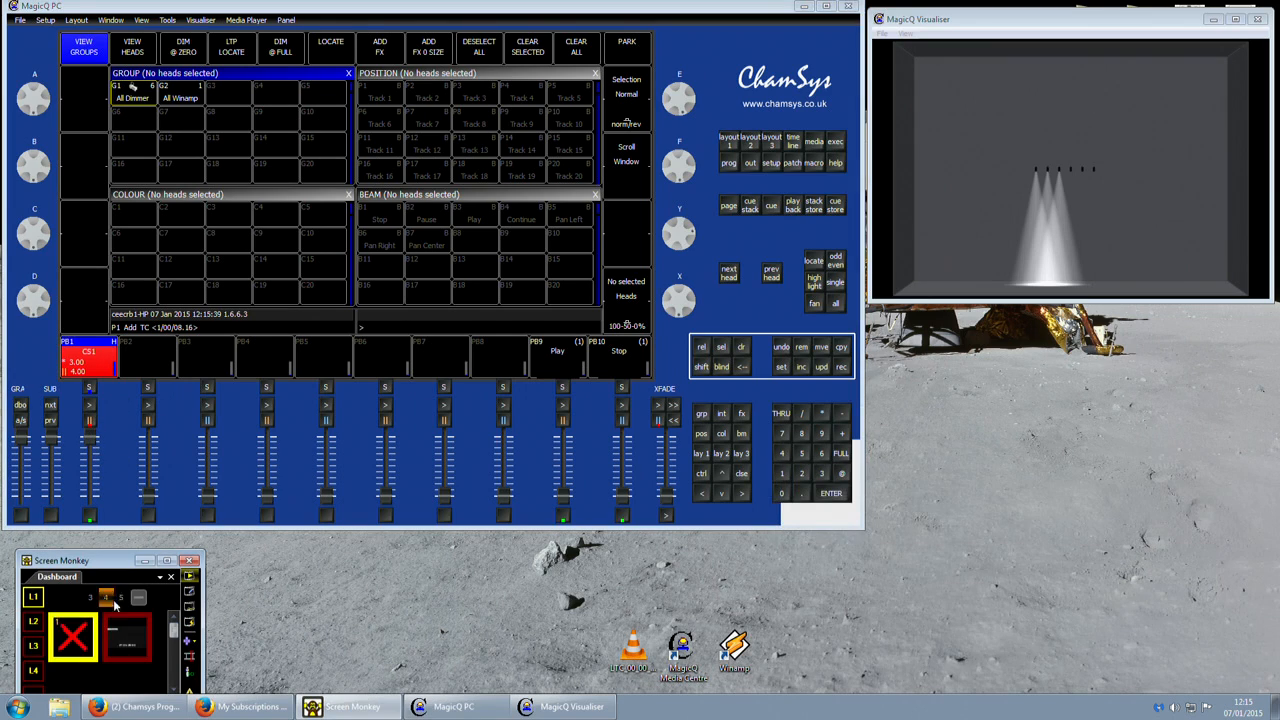
{"action": "left_click_drag", "start_coordinate": [91, 444], "coordinate": [84, 545]}
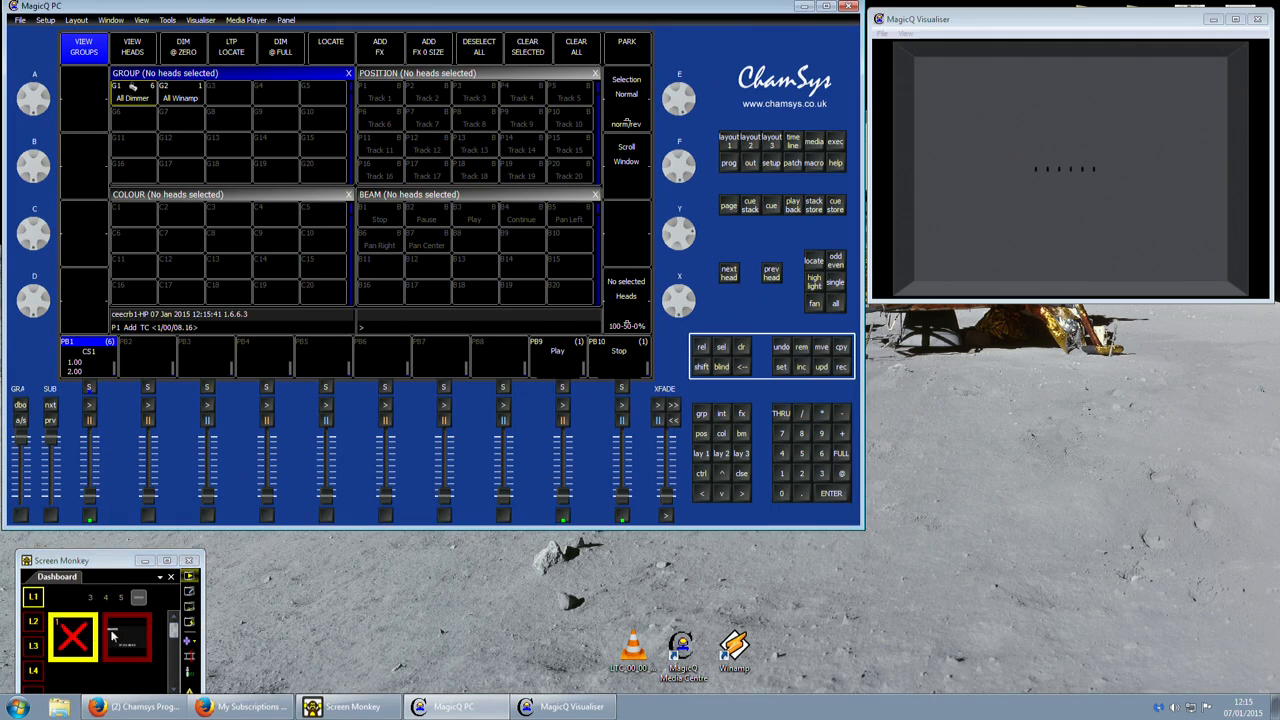
Play the LTC clip briefly from its start and clear it to bring the received timecode back to the beginning.
{"action": "left_click", "coordinate": [111, 634]}
{"action": "left_click", "coordinate": [75, 640]}
{"action": "left_click", "coordinate": [125, 636]}
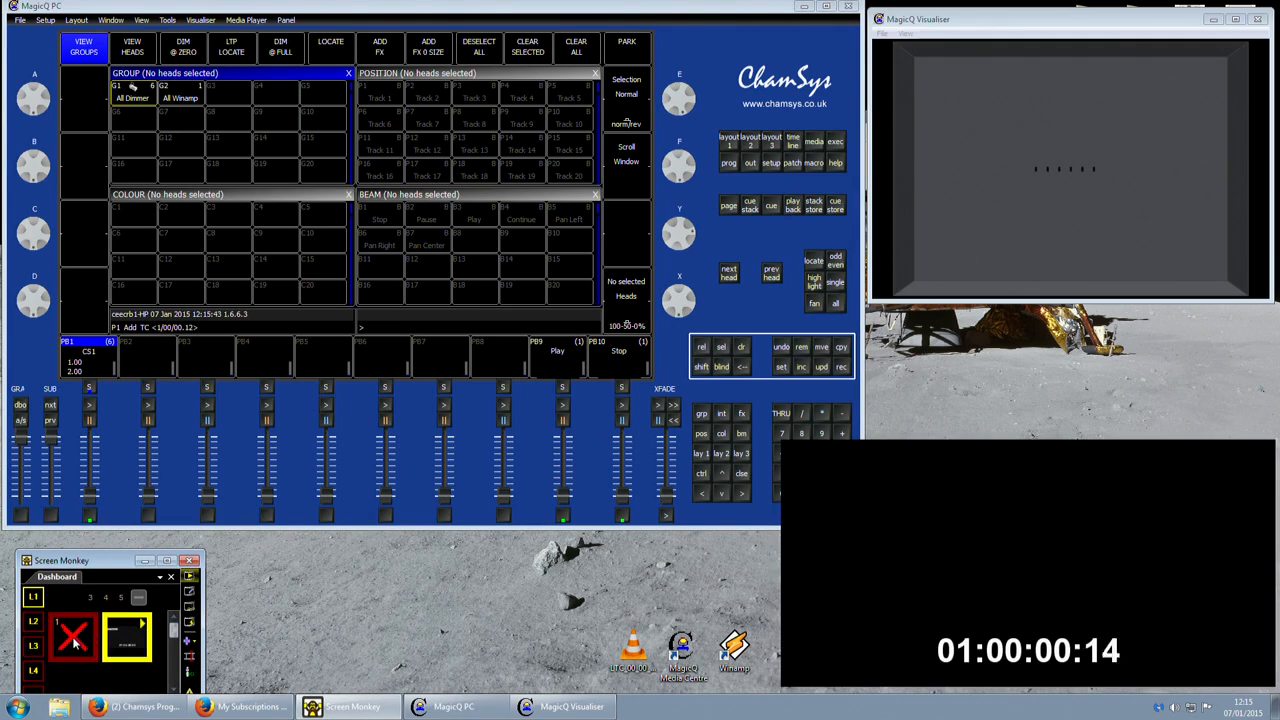
{"action": "left_click", "coordinate": [78, 643]}
Raise playback 1 and play the LTC clip to watch CS1 follow its timecode, clearing the clip and lowering playback 1 at the end.
{"action": "left_click", "coordinate": [96, 404]}
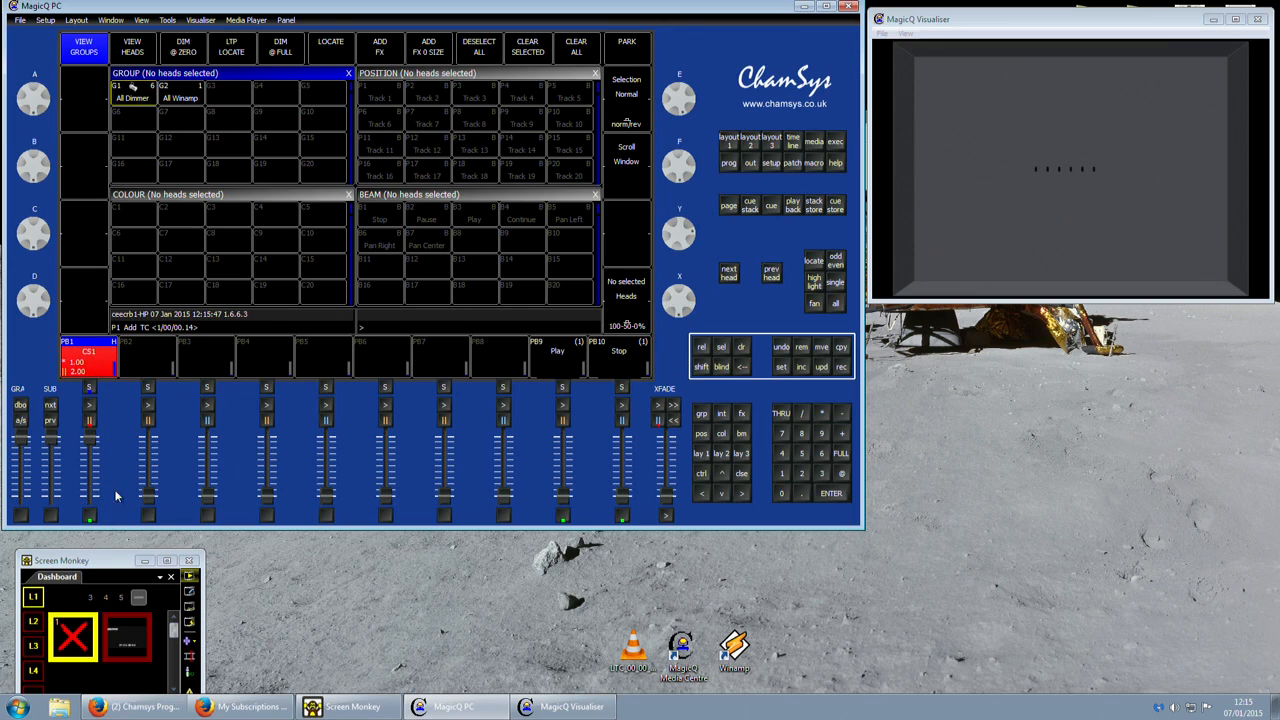
{"action": "left_click", "coordinate": [127, 640]}
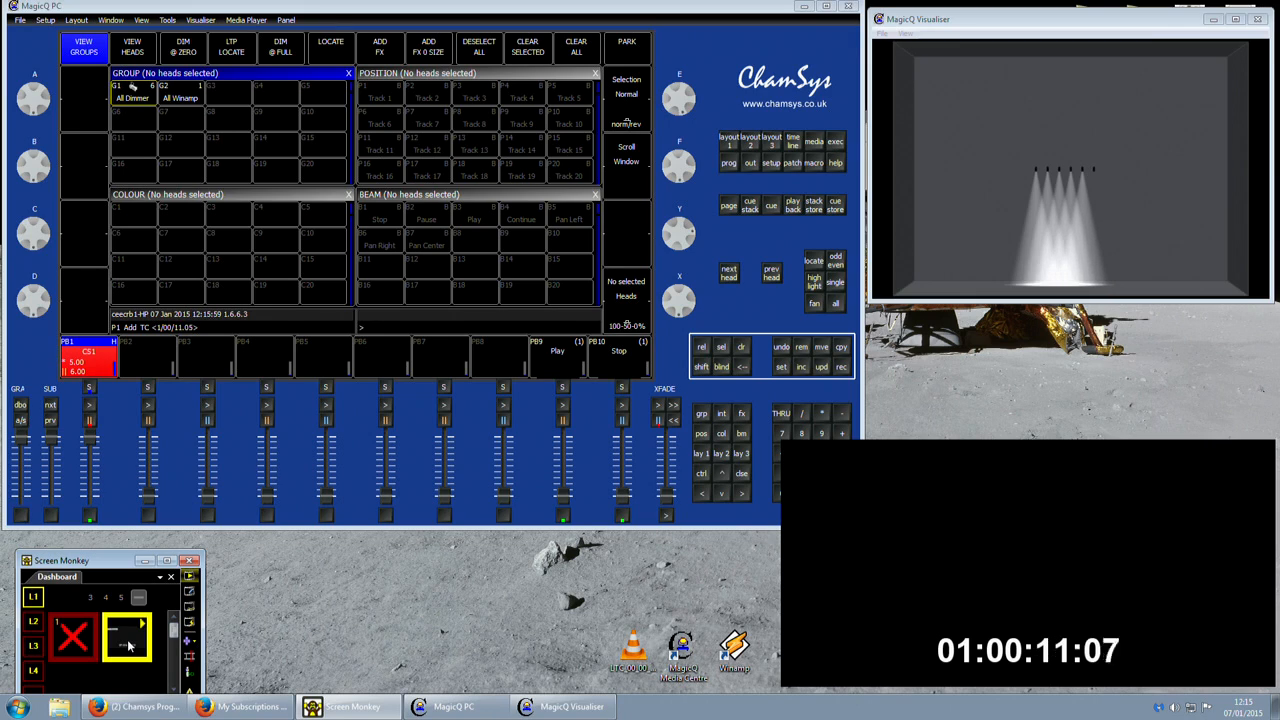
{"action": "left_click", "coordinate": [80, 638]}
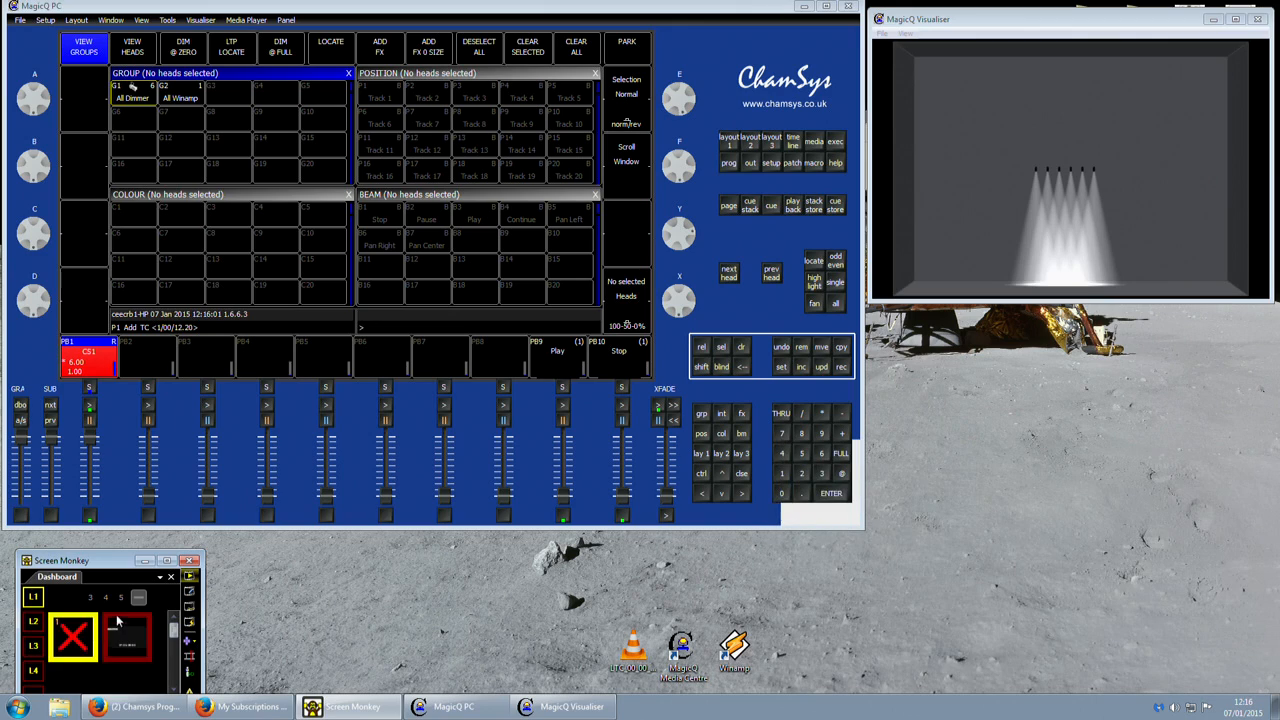
{"action": "left_click_drag", "start_coordinate": [90, 440], "coordinate": [92, 503]}
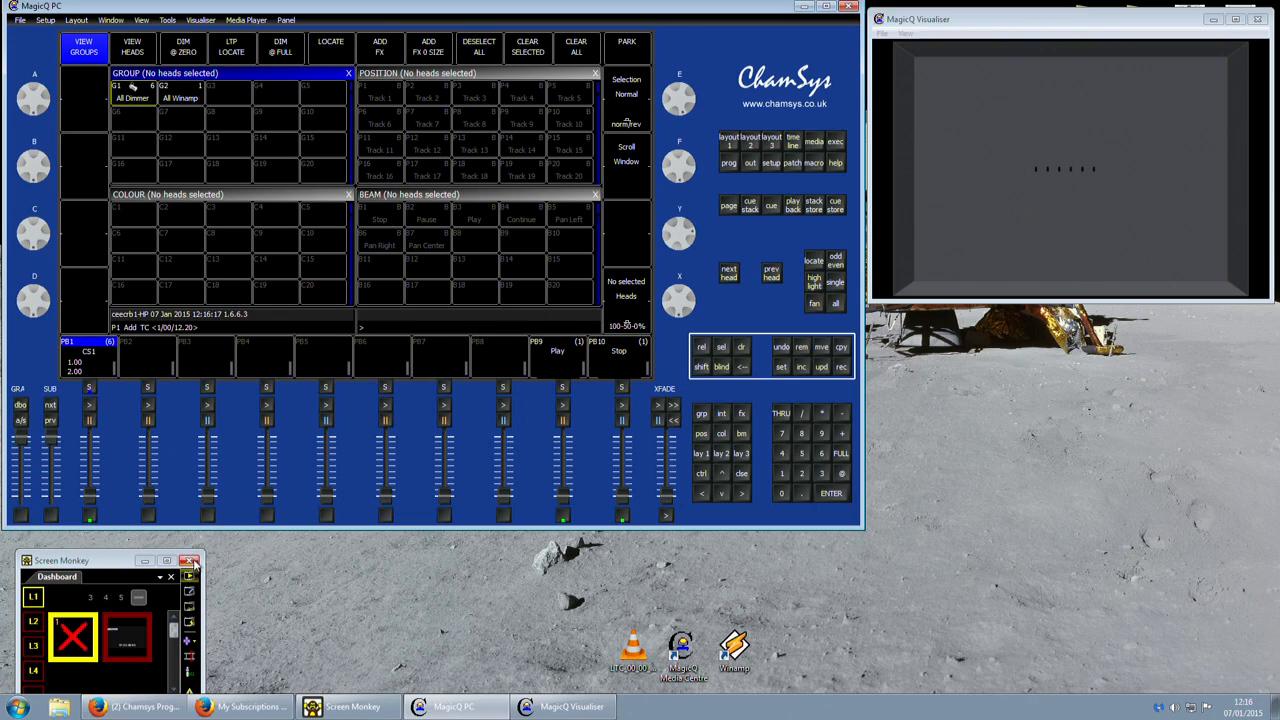
Widen the Screen Monkey window, move it below the visualiser, and shift the MagicQ PC window slightly.
{"action": "left_click_drag", "start_coordinate": [205, 565], "coordinate": [321, 562]}
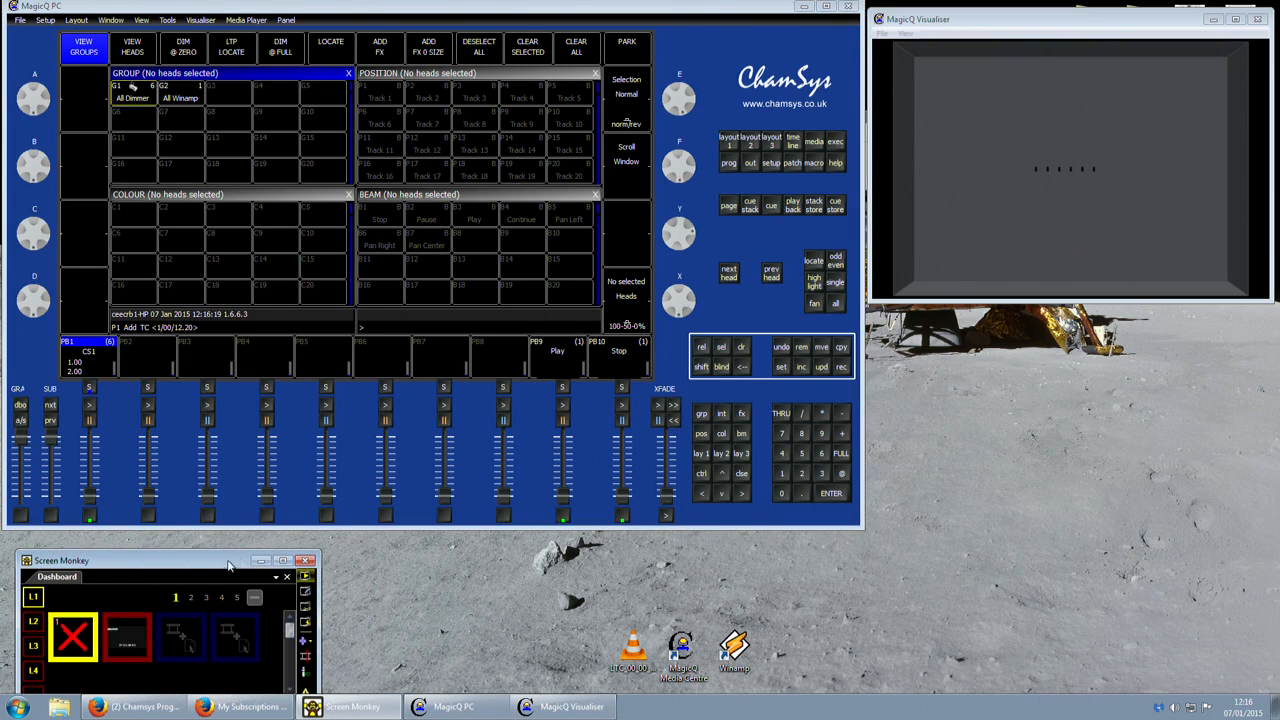
{"action": "left_click_drag", "start_coordinate": [230, 561], "coordinate": [1102, 387]}
{"action": "left_click", "coordinate": [860, 520]}
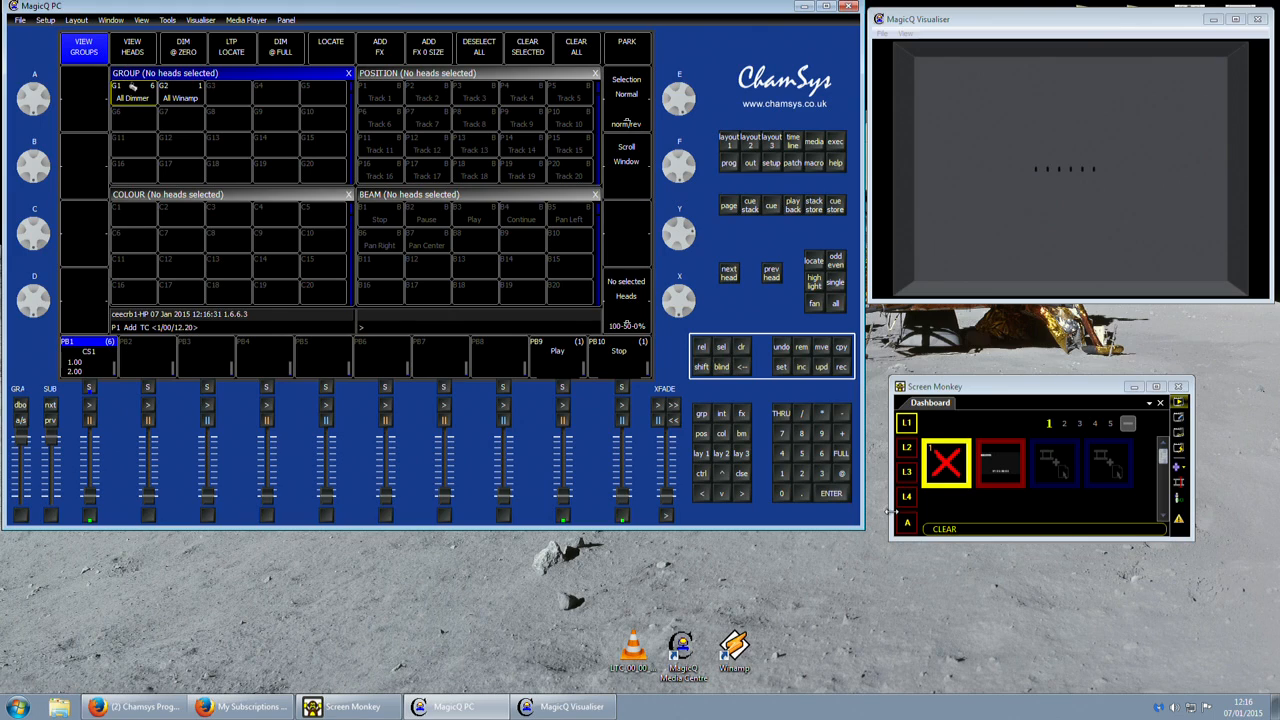
{"action": "mouse_move", "coordinate": [568, 500]}
{"action": "left_mouse_down"}
{"action": "mouse_move", "coordinate": [586, 403]}
{"action": "mouse_move", "coordinate": [585, 483]}
{"action": "mouse_move", "coordinate": [571, 506]}
{"action": "left_mouse_up"}
{"action": "left_click_drag", "start_coordinate": [510, 13], "coordinate": [513, 18]}
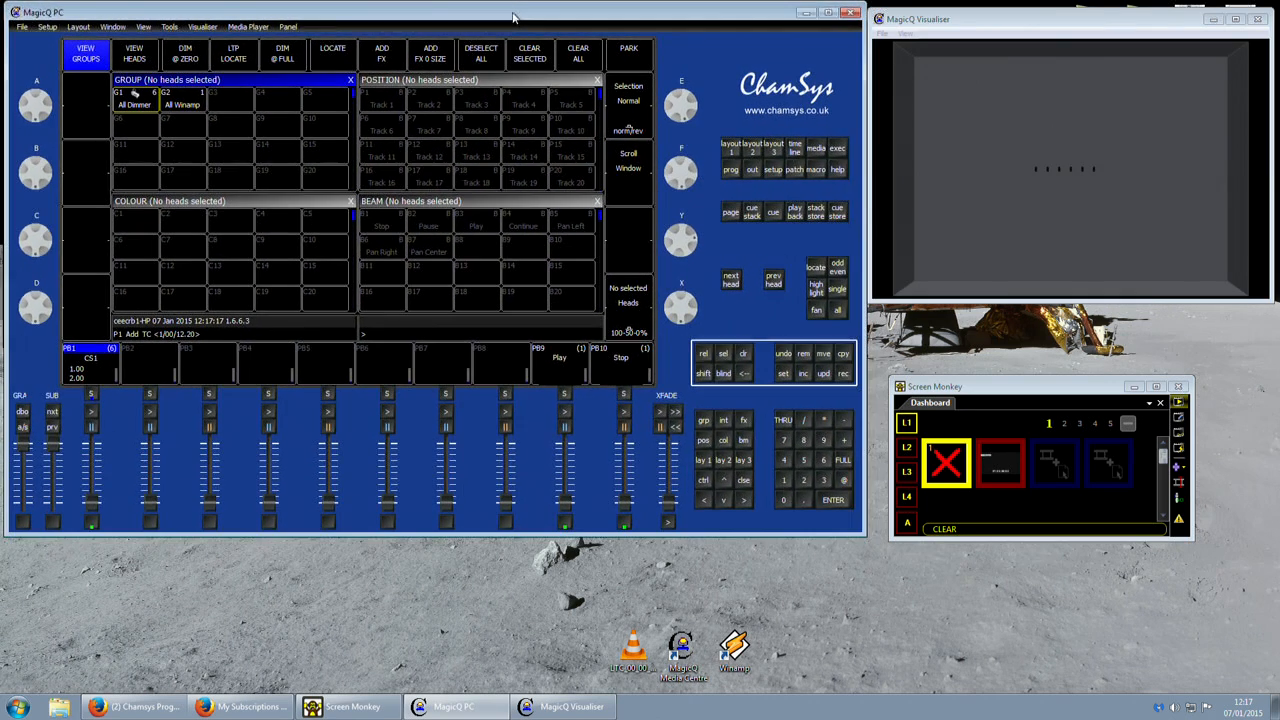
In the MIDI/Timecode setup, set Timecode decode to None and Timecode generation to LTC.
{"action": "left_click", "coordinate": [779, 172]}
{"action": "left_click", "coordinate": [293, 185]}
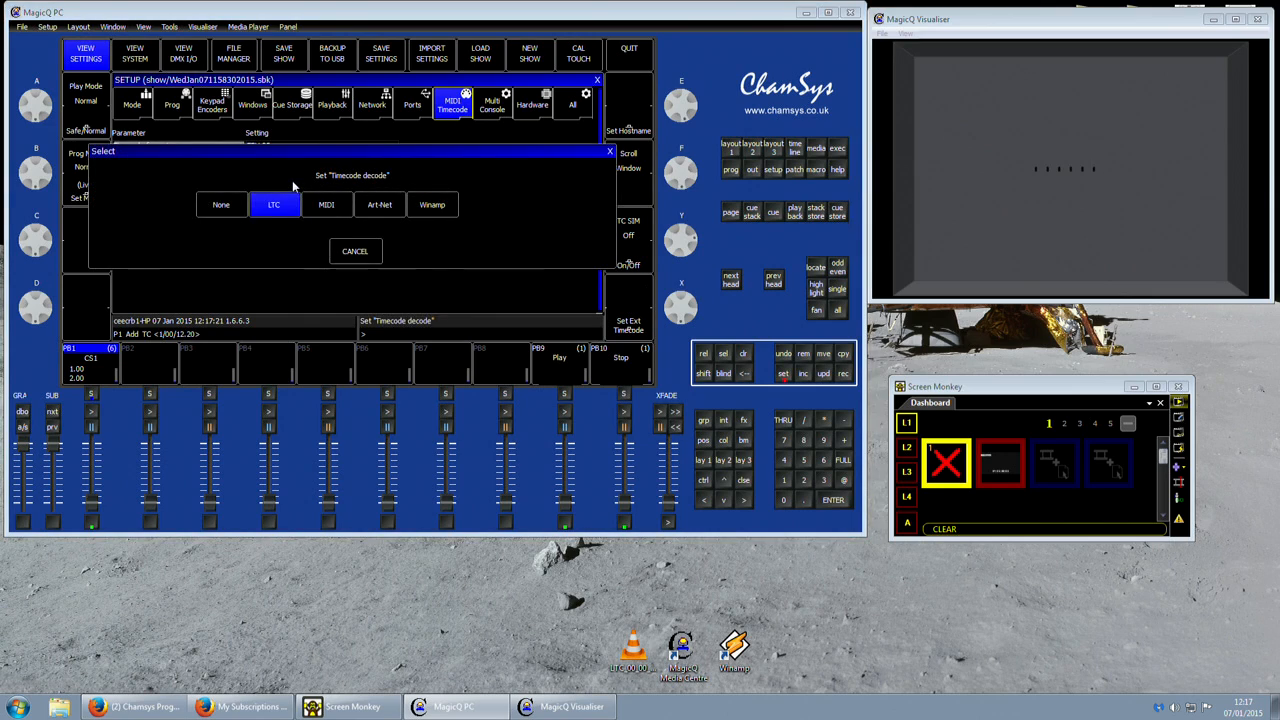
{"action": "left_click", "coordinate": [256, 208]}
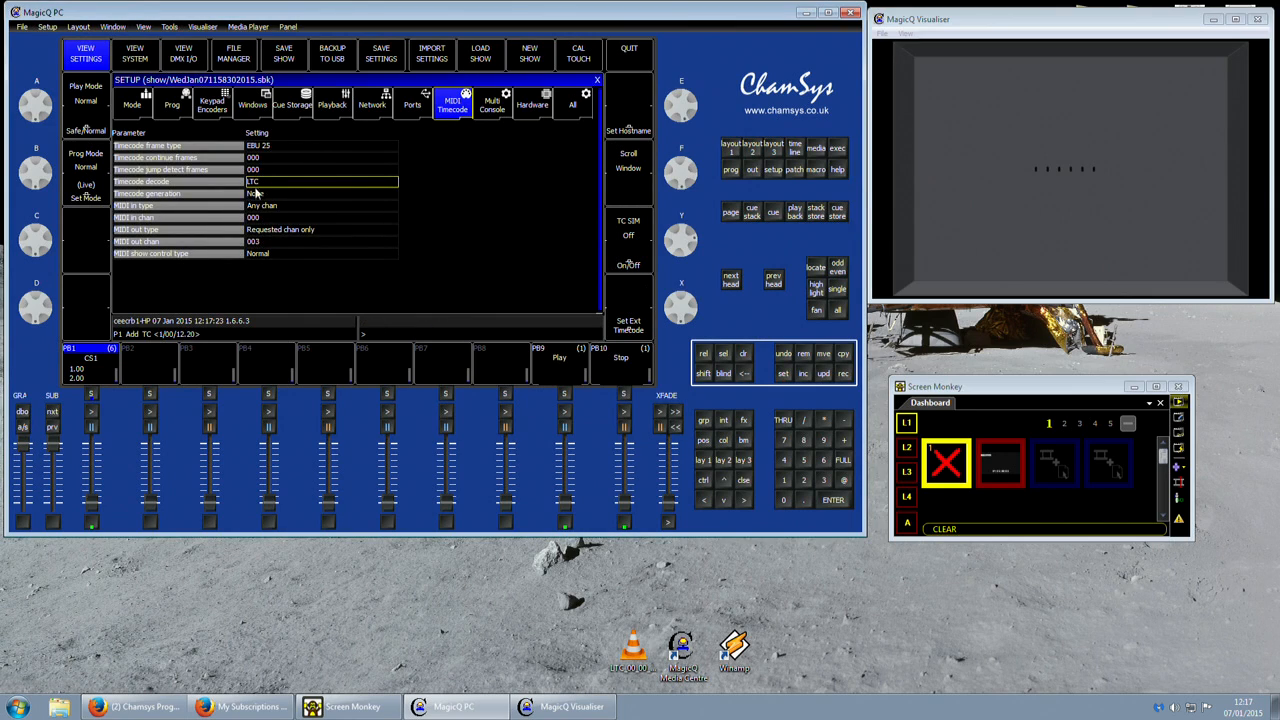
{"action": "left_click", "coordinate": [256, 186]}
{"action": "left_click", "coordinate": [216, 210]}
{"action": "left_click", "coordinate": [255, 195]}
{"action": "left_click", "coordinate": [330, 206]}
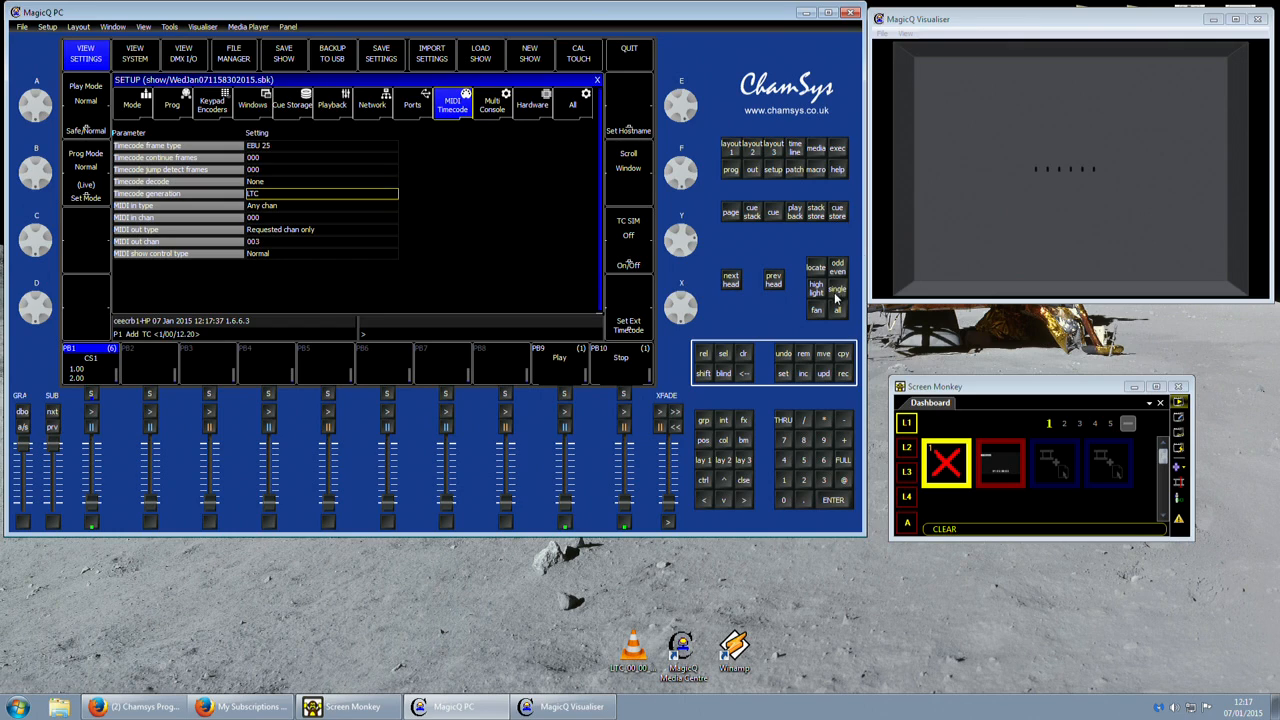
Record an empty cue to playback 2, clear the programmer, and open playback 2's cue stack.
{"action": "left_click", "coordinate": [844, 374]}
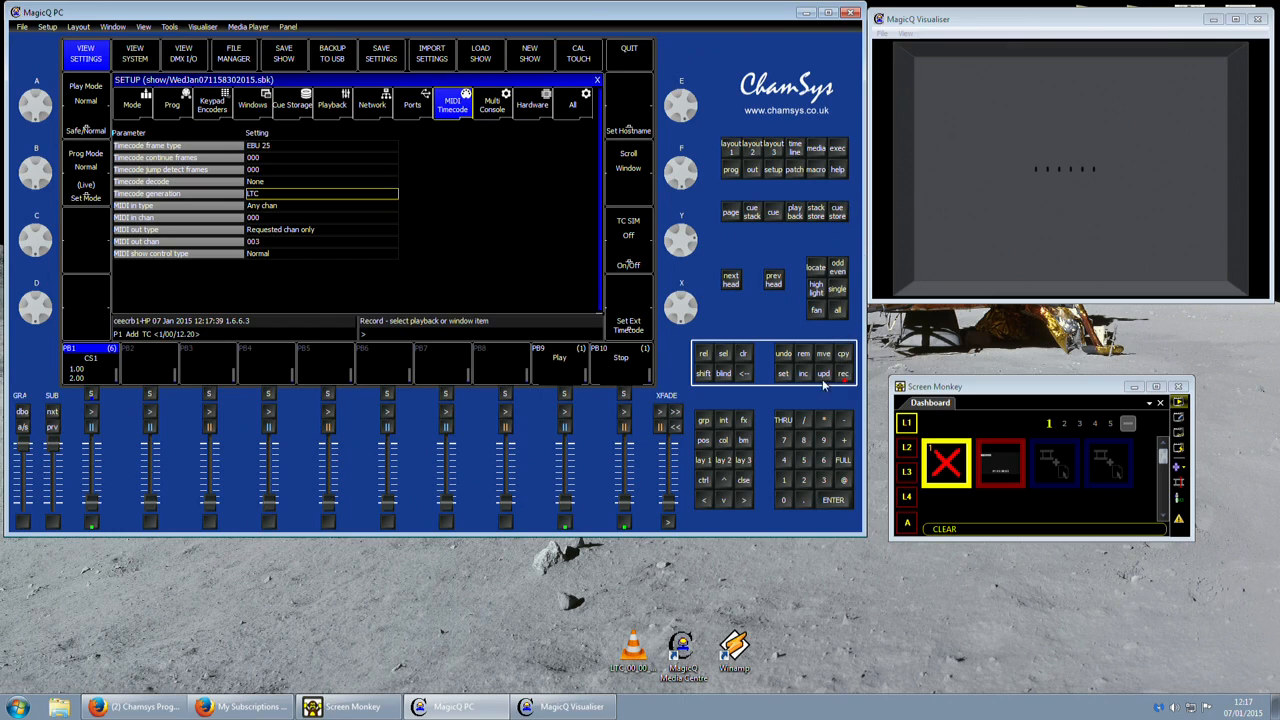
{"action": "left_click", "coordinate": [150, 395]}
{"action": "left_click", "coordinate": [748, 360]}
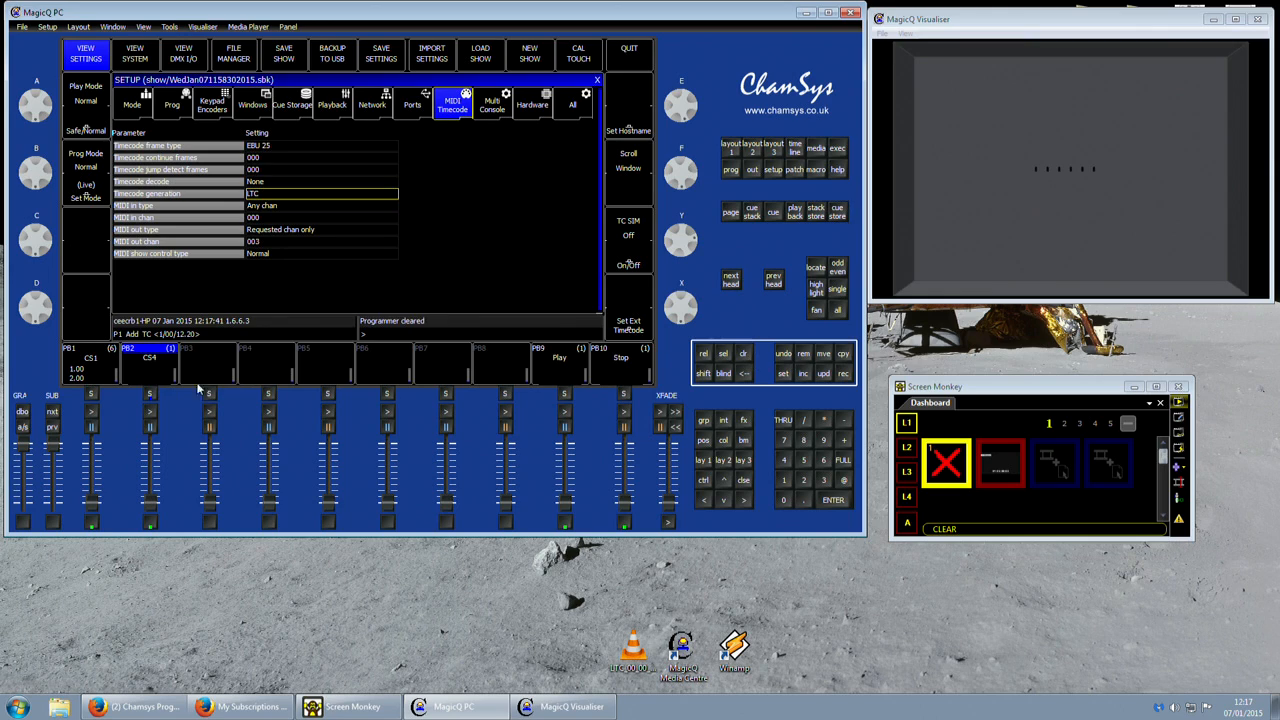
{"action": "left_click", "coordinate": [150, 398]}
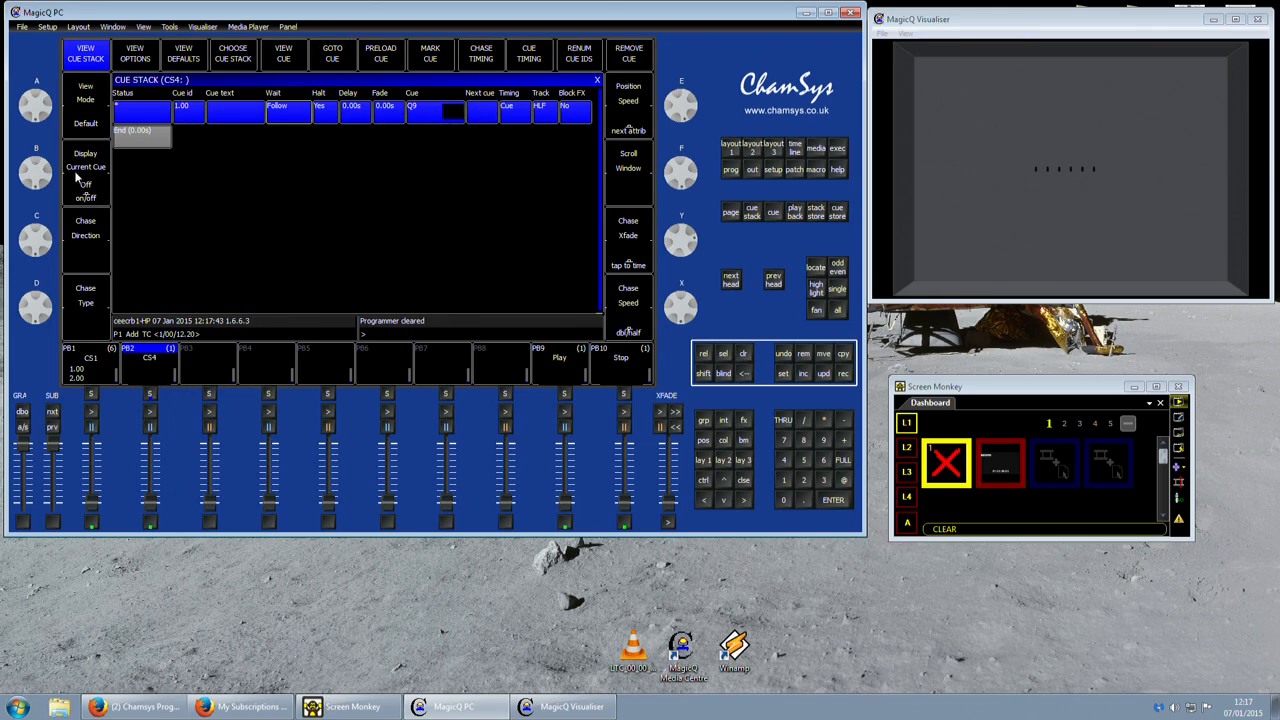
Give CS4 individual cue timing, set its cue's Halt to timecode, and change the stack's timecode from internal to external.
{"action": "left_click", "coordinate": [532, 60]}
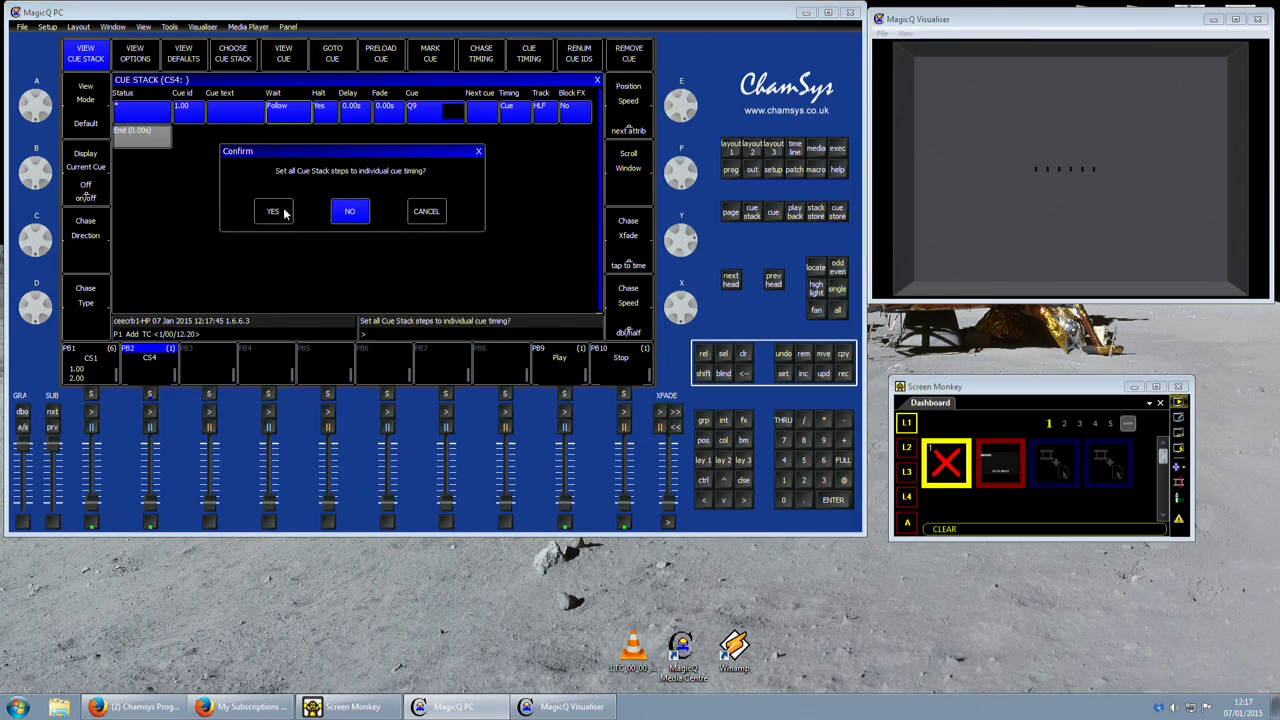
{"action": "left_click", "coordinate": [287, 211]}
{"action": "double_click", "coordinate": [337, 119]}
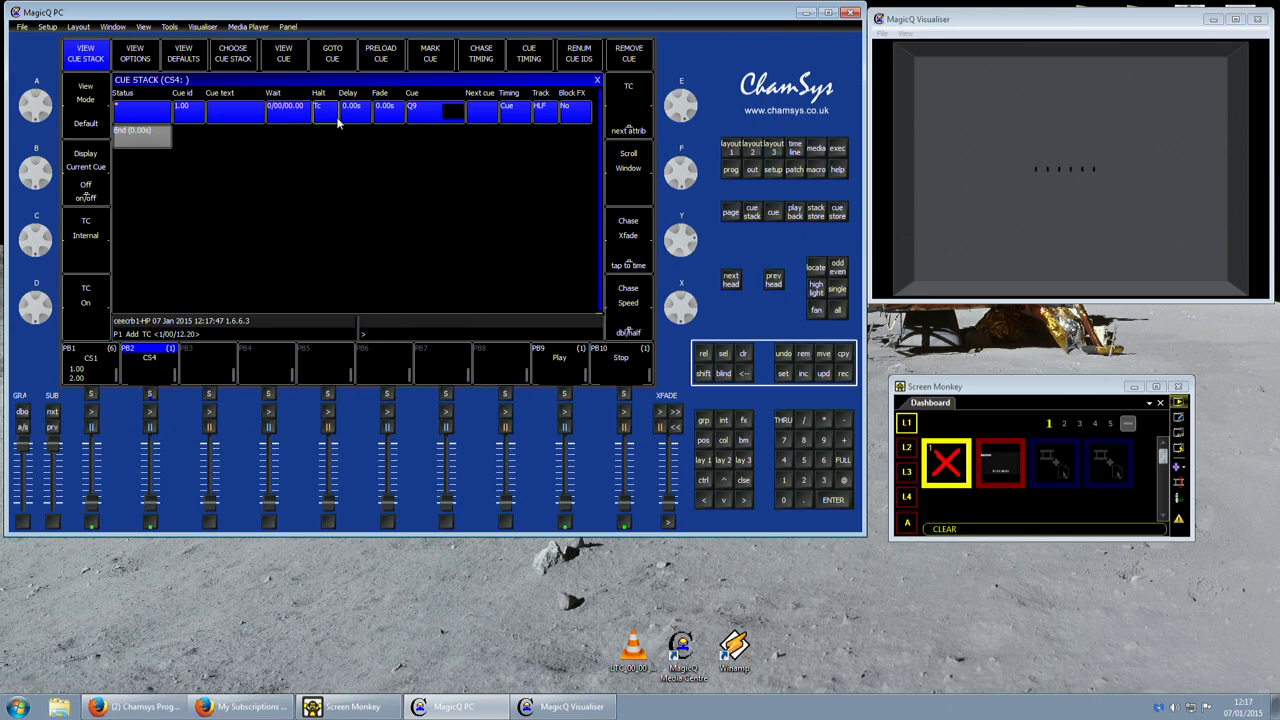
{"action": "left_click", "coordinate": [86, 250]}
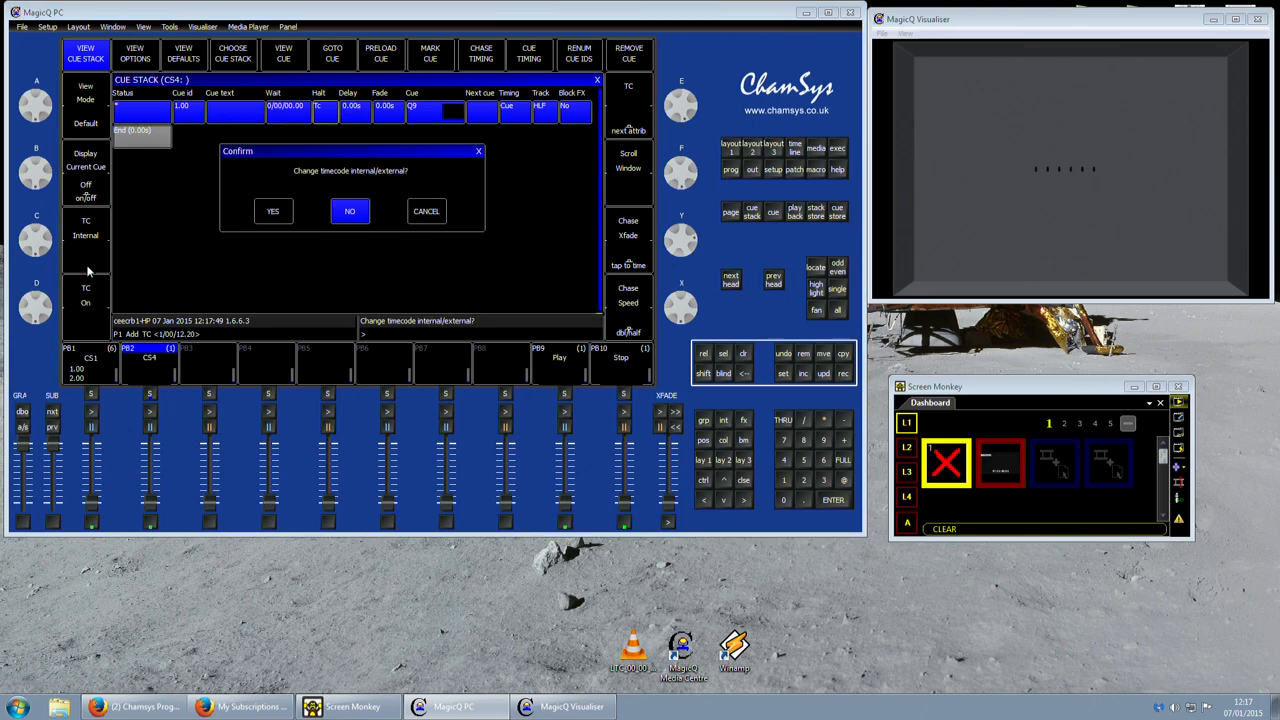
{"action": "left_click", "coordinate": [280, 214]}
Enter the macro Q0 for CS4's cue, then raise and lower playback 2 to try it.
{"action": "key", "text": "Right"}
{"action": "key", "text": "Right"}
{"action": "key", "text": "Right"}
{"action": "key", "text": "Right"}
{"action": "key", "text": "Right"}
{"action": "key", "text": "Right"}
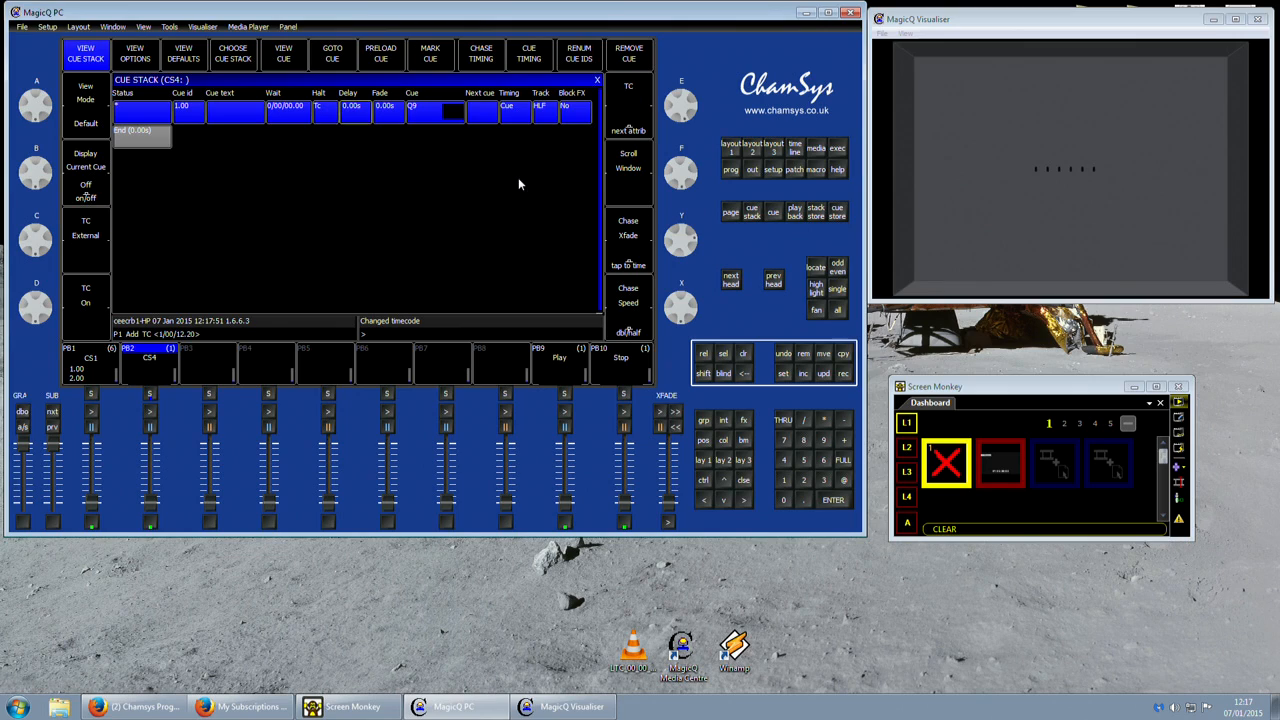
{"action": "key", "text": "Right"}
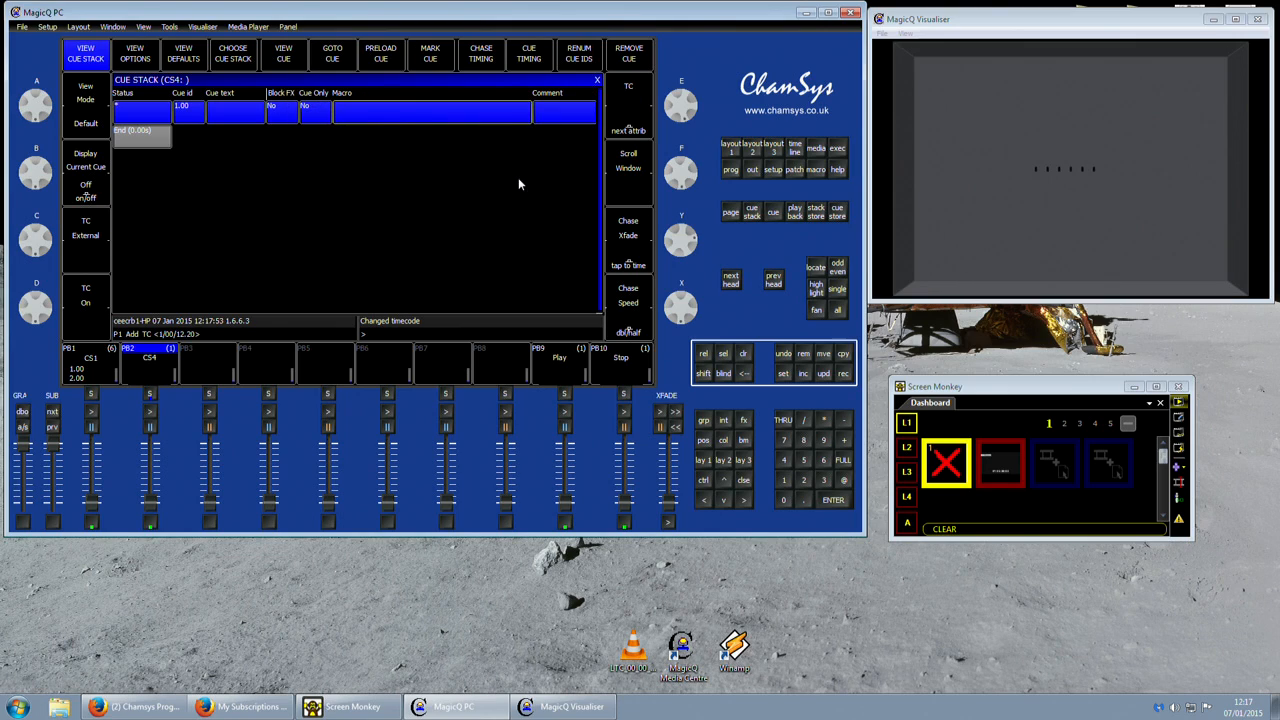
{"action": "type", "text": "Q"}
{"action": "key", "text": "Return"}
{"action": "left_click_drag", "start_coordinate": [150, 502], "coordinate": [150, 448]}
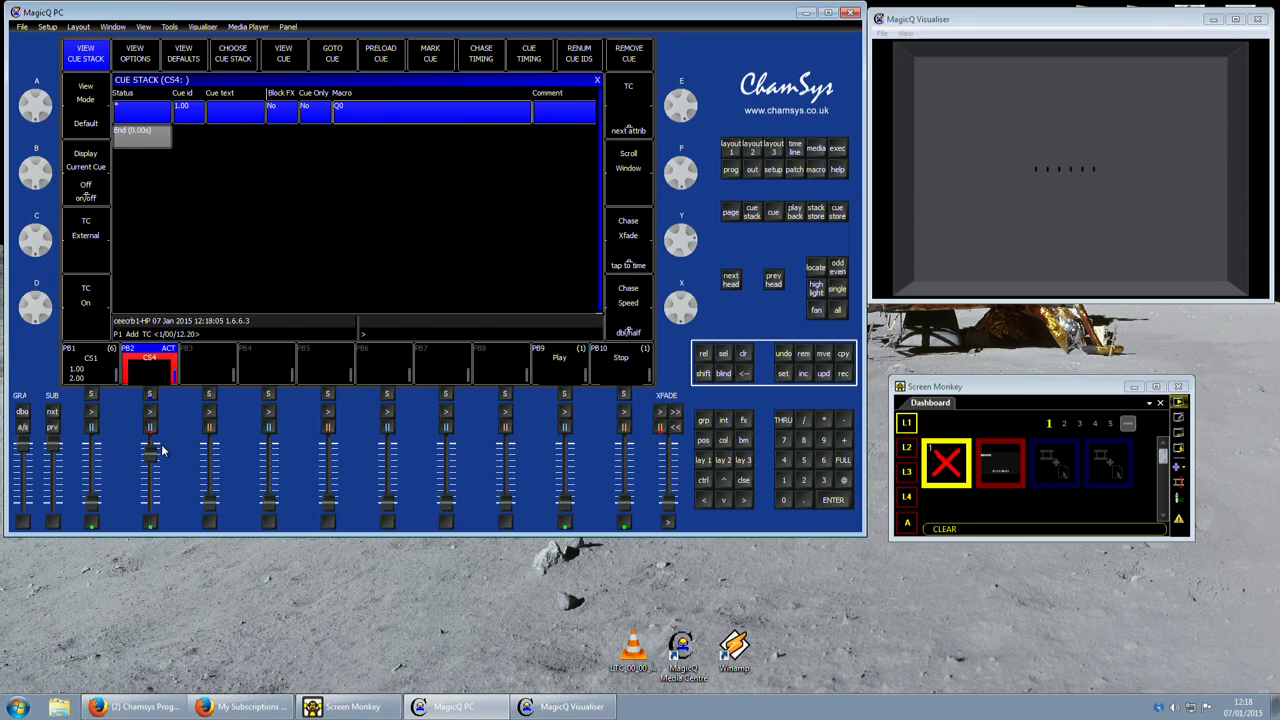
{"action": "left_click_drag", "start_coordinate": [161, 444], "coordinate": [158, 502]}
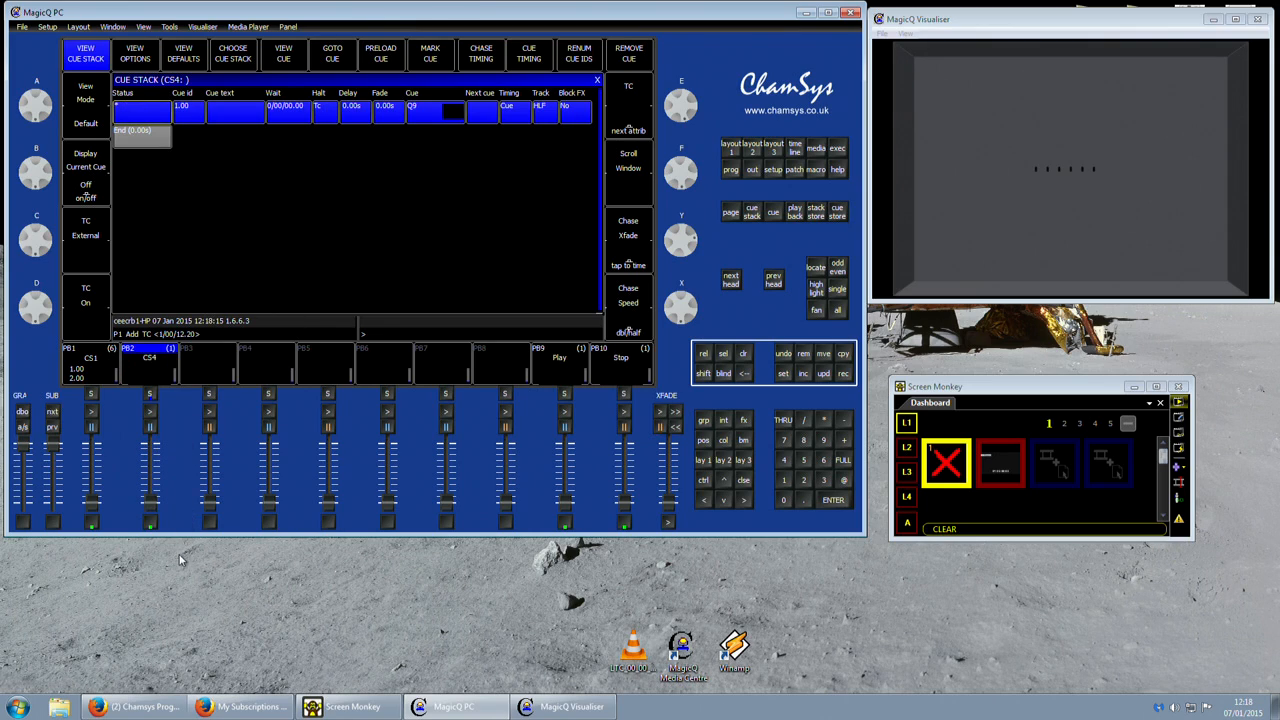
Raise playback 1 and play the LTC clip, moving the Screen Monkey window up to clear the clip before lowering playback 1.
{"action": "left_click_drag", "start_coordinate": [92, 502], "coordinate": [94, 491]}
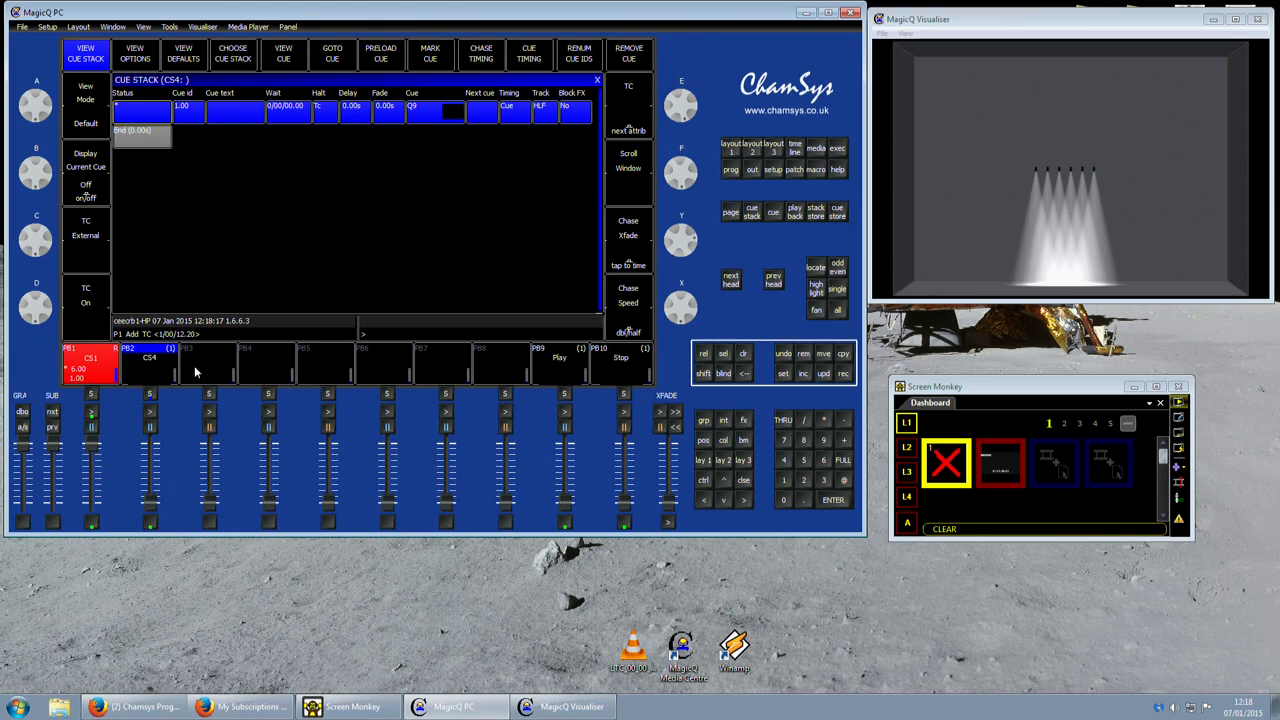
{"action": "left_click", "coordinate": [980, 460]}
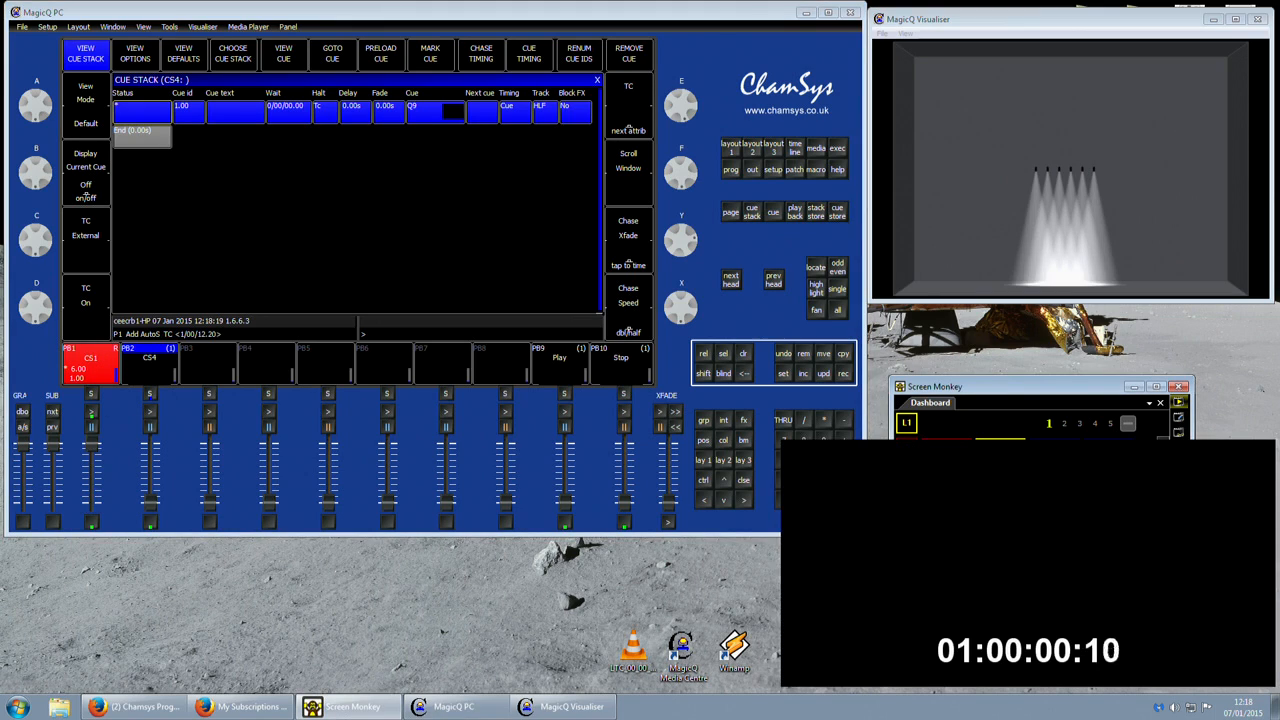
{"action": "left_click_drag", "start_coordinate": [962, 389], "coordinate": [962, 341]}
{"action": "left_click", "coordinate": [957, 418]}
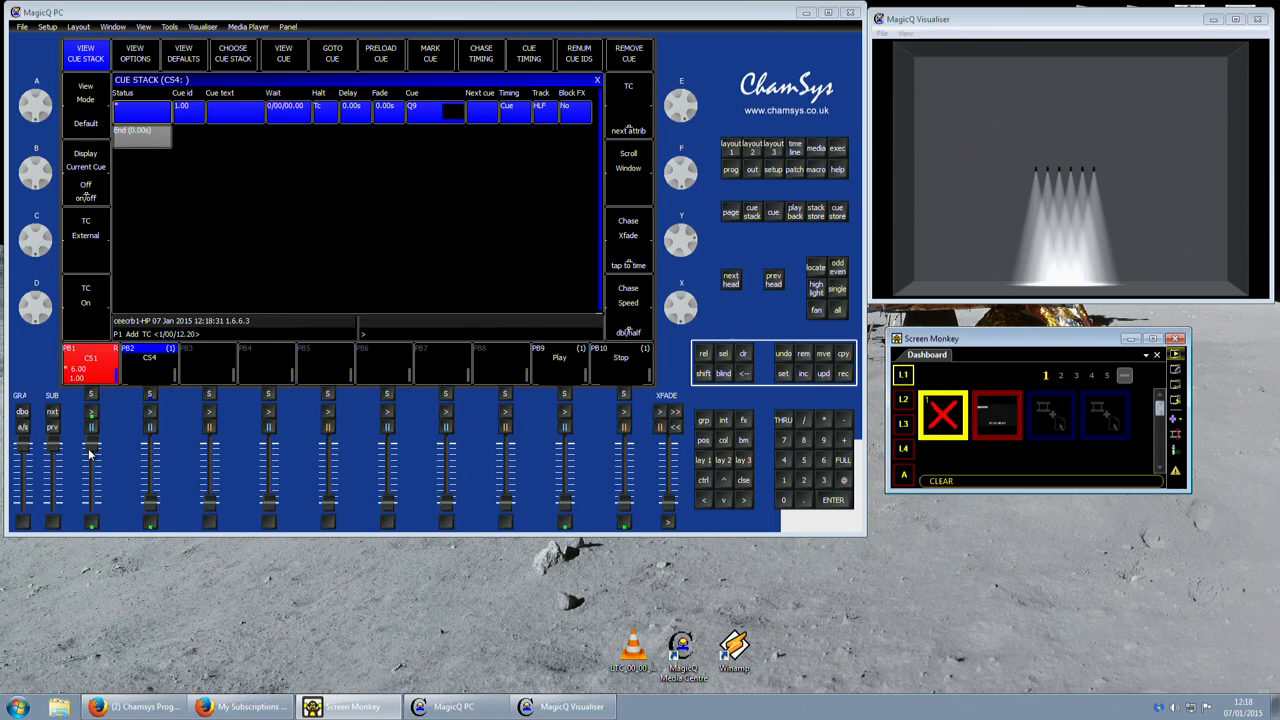
{"action": "left_click_drag", "start_coordinate": [90, 451], "coordinate": [104, 588]}
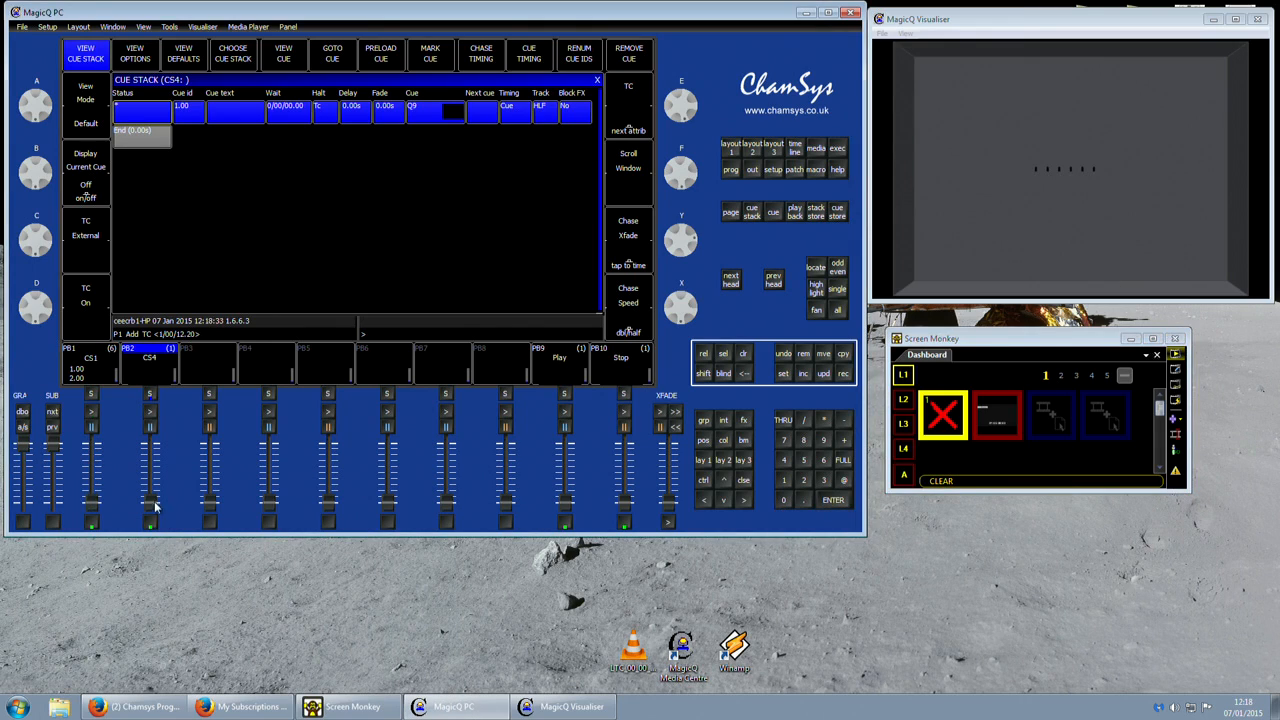
Raise playback 2 to check the status of CS4's timecode cue, and lower it again.
{"action": "left_click_drag", "start_coordinate": [152, 503], "coordinate": [154, 437]}
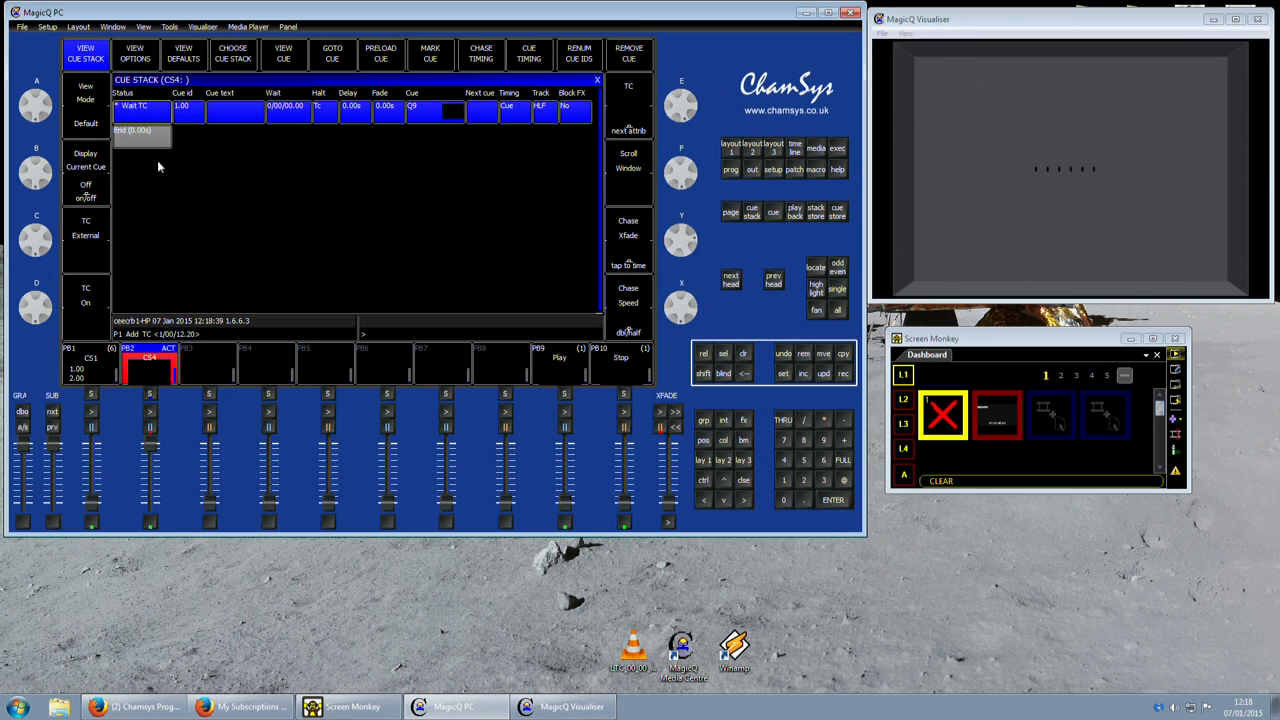
{"action": "left_click_drag", "start_coordinate": [154, 444], "coordinate": [180, 668]}
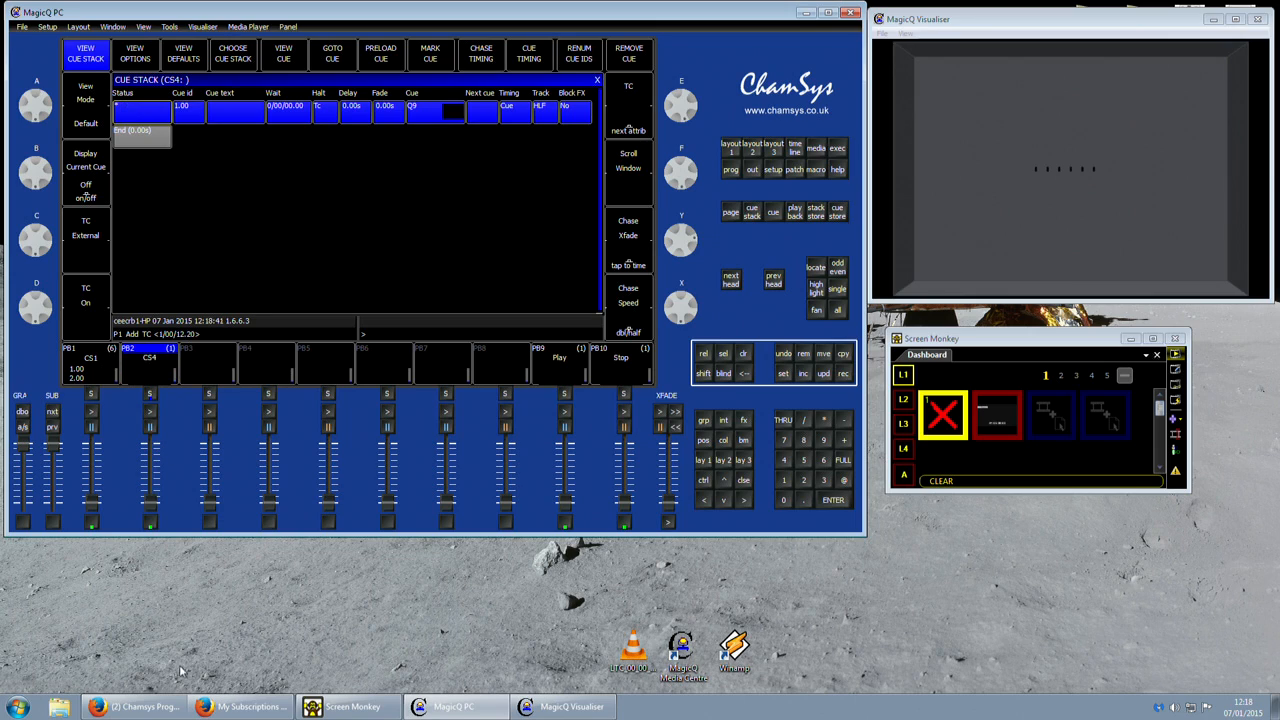